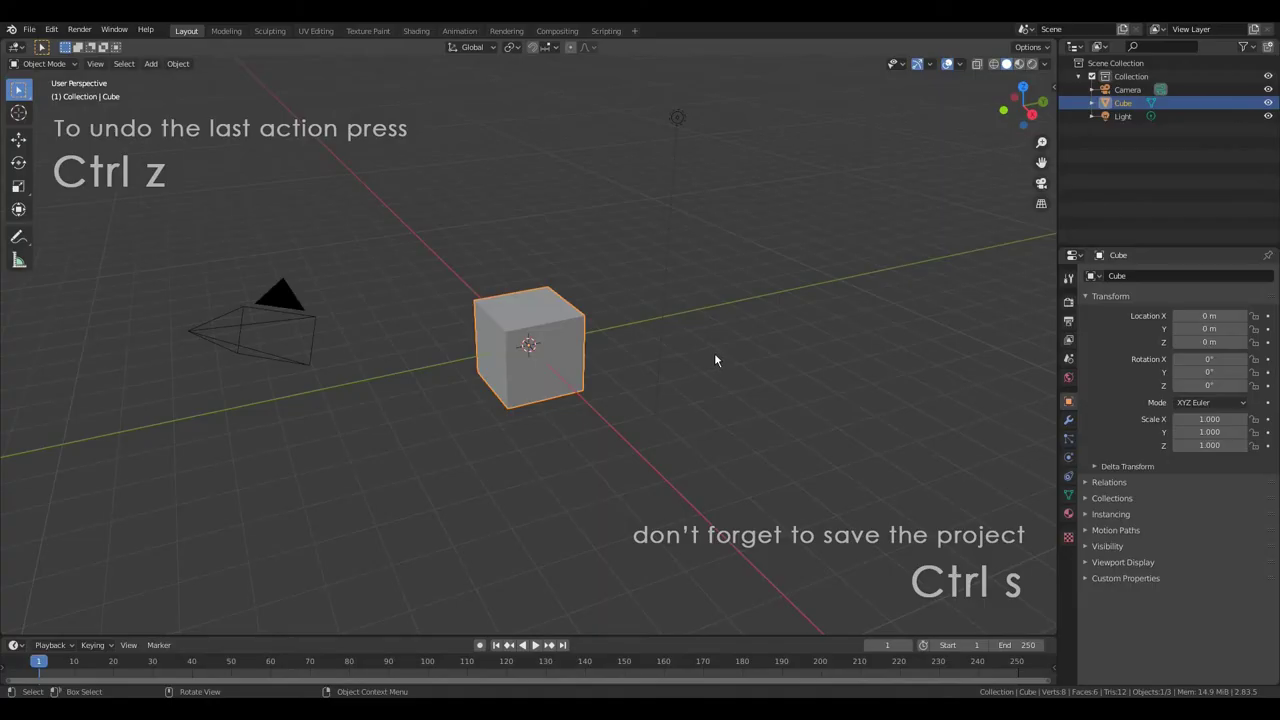
# Replace the default cube with a 12-vertex cylinder and enter Edit Mode
pyautogui.press('x')
pyautogui.click(531, 333)
pyautogui.hotkey('shift', 'a')
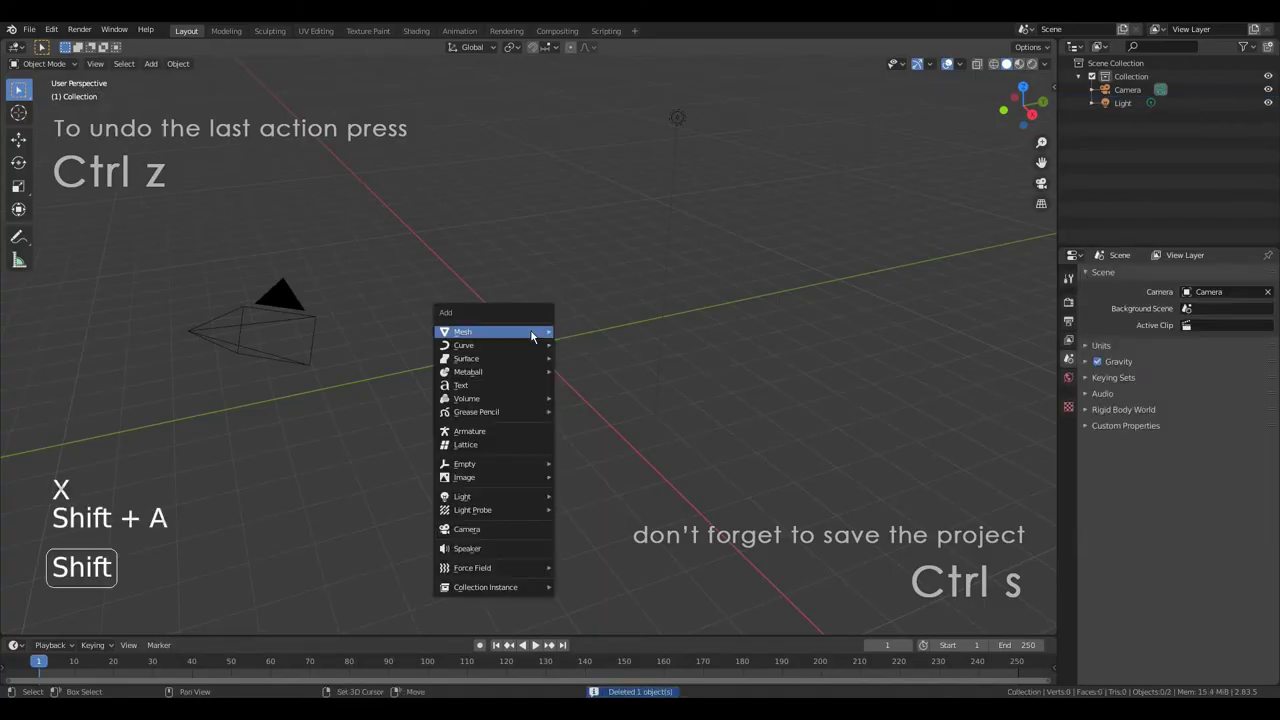
pyautogui.moveTo(540, 333)
pyautogui.click(605, 400)
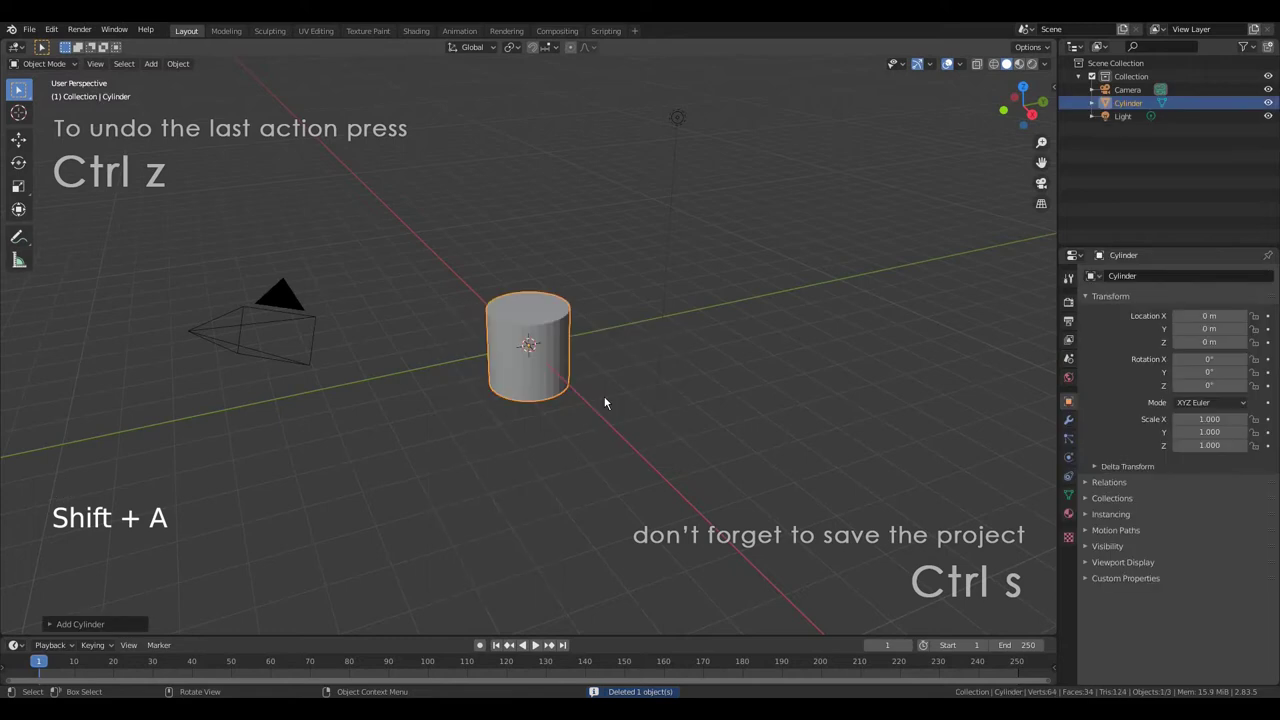
pyautogui.click(80, 624)
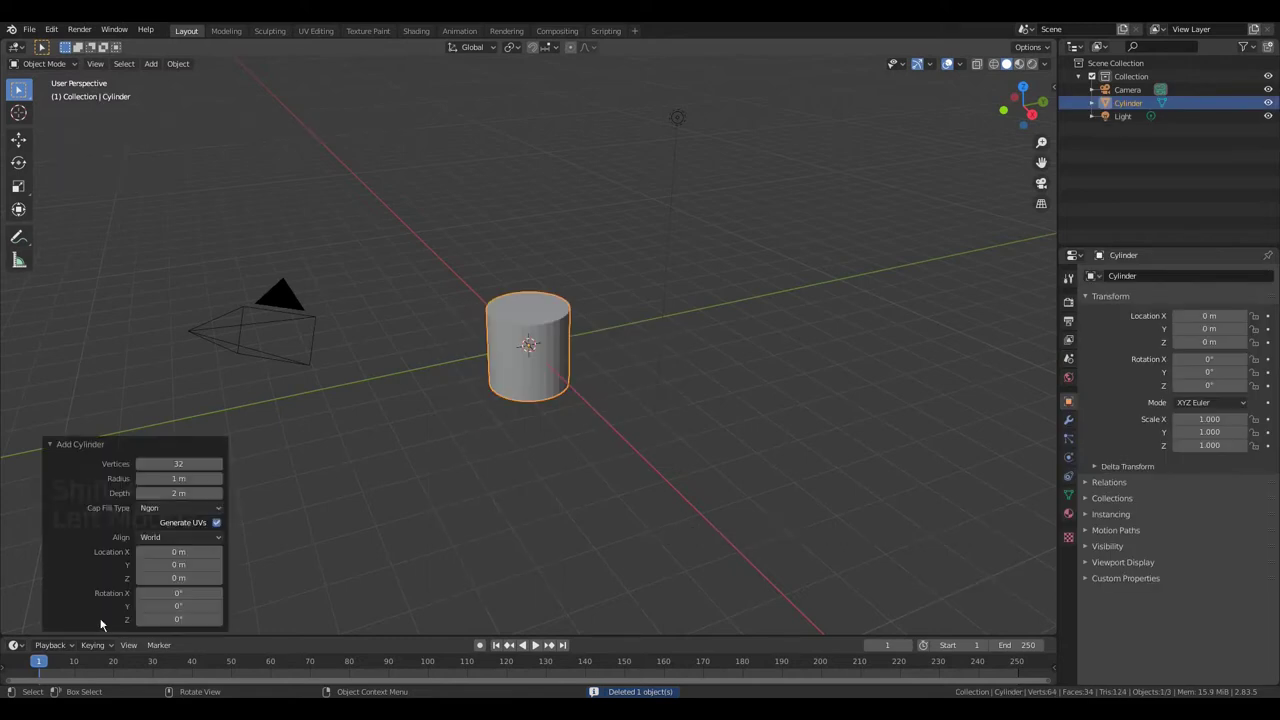
pyautogui.click(178, 464)
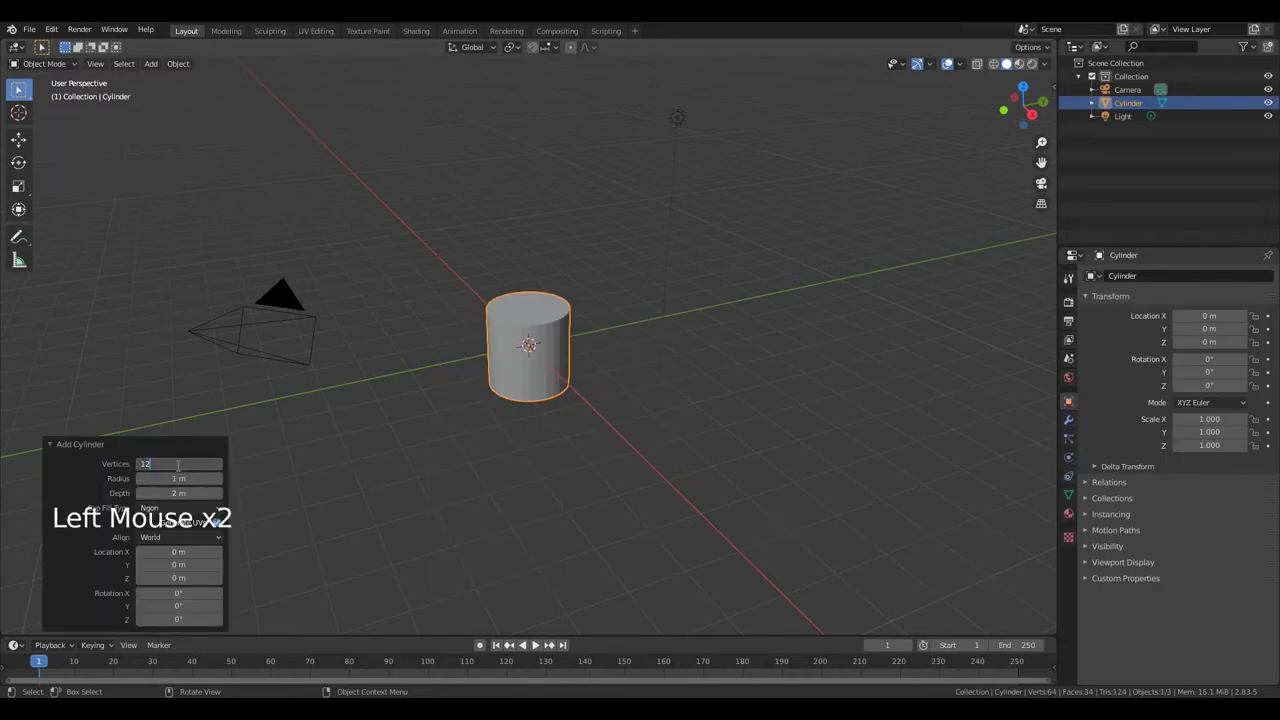
pyautogui.press('Return')
pyautogui.click(102, 443)
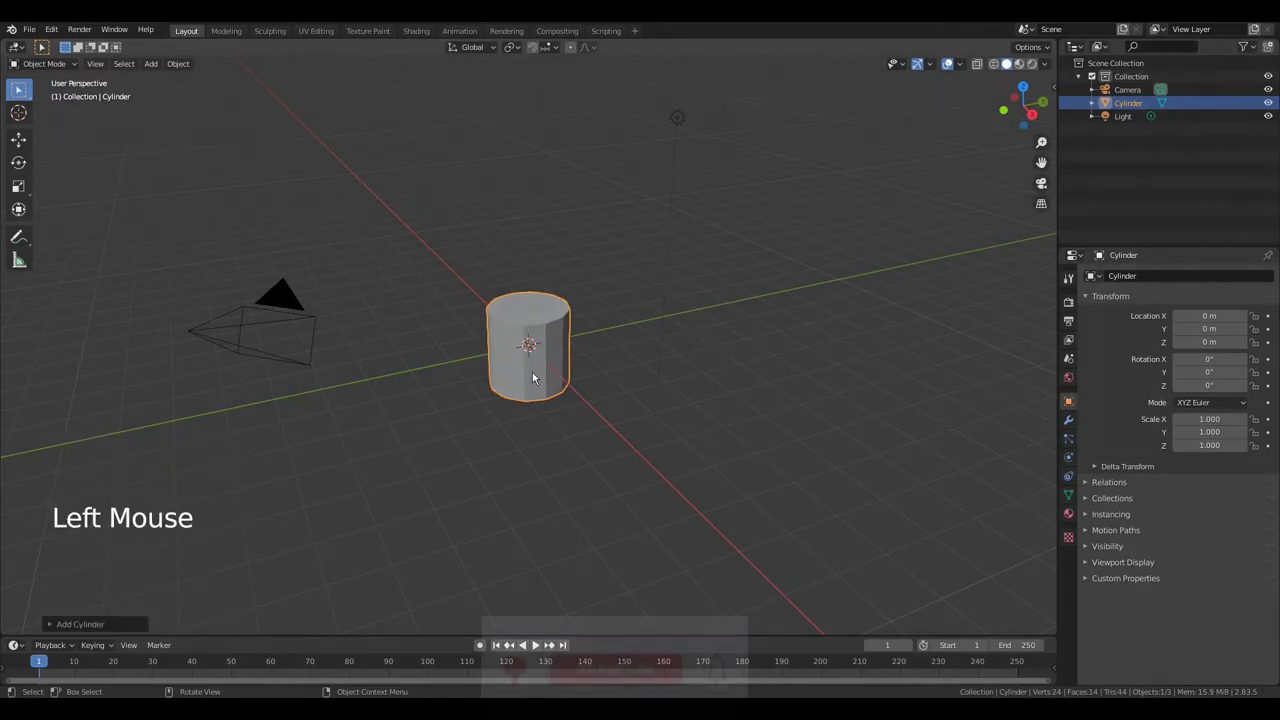
pyautogui.press('Tab')
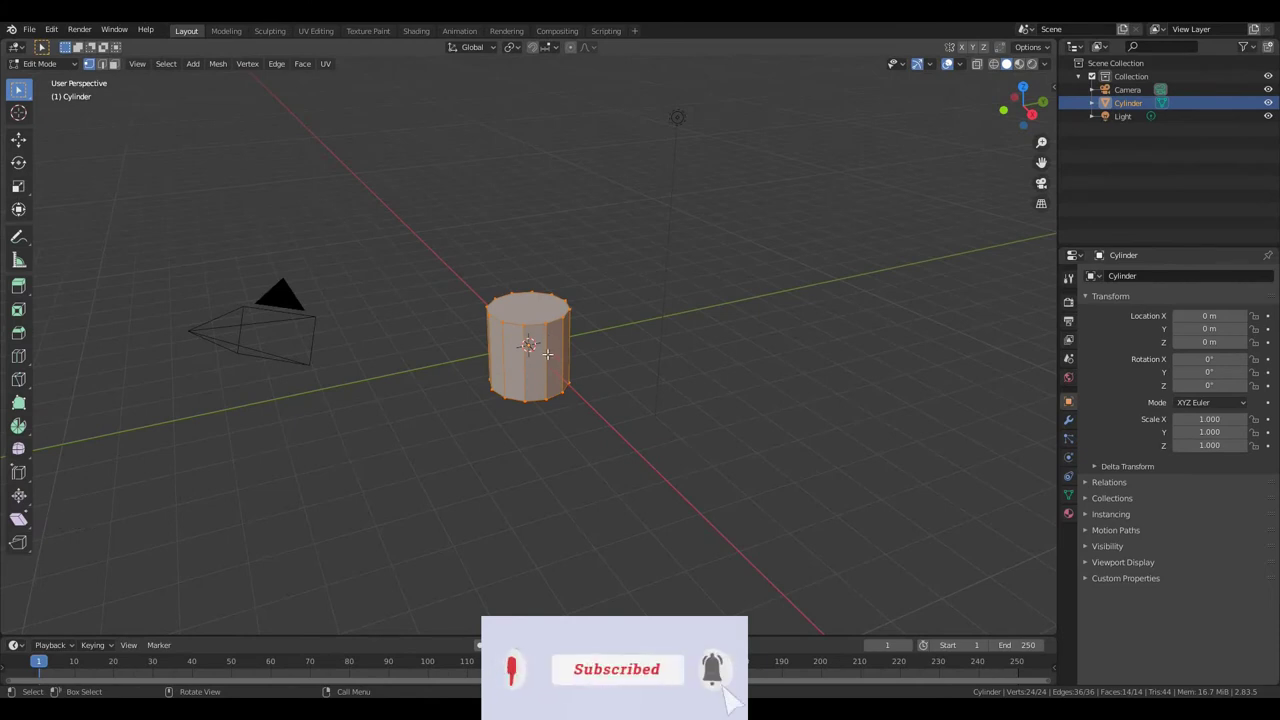
# Cut four unslid edge loops around the cylinder, then enable X-ray and select all vertices
pyautogui.hotkey('ctrl', 'r')
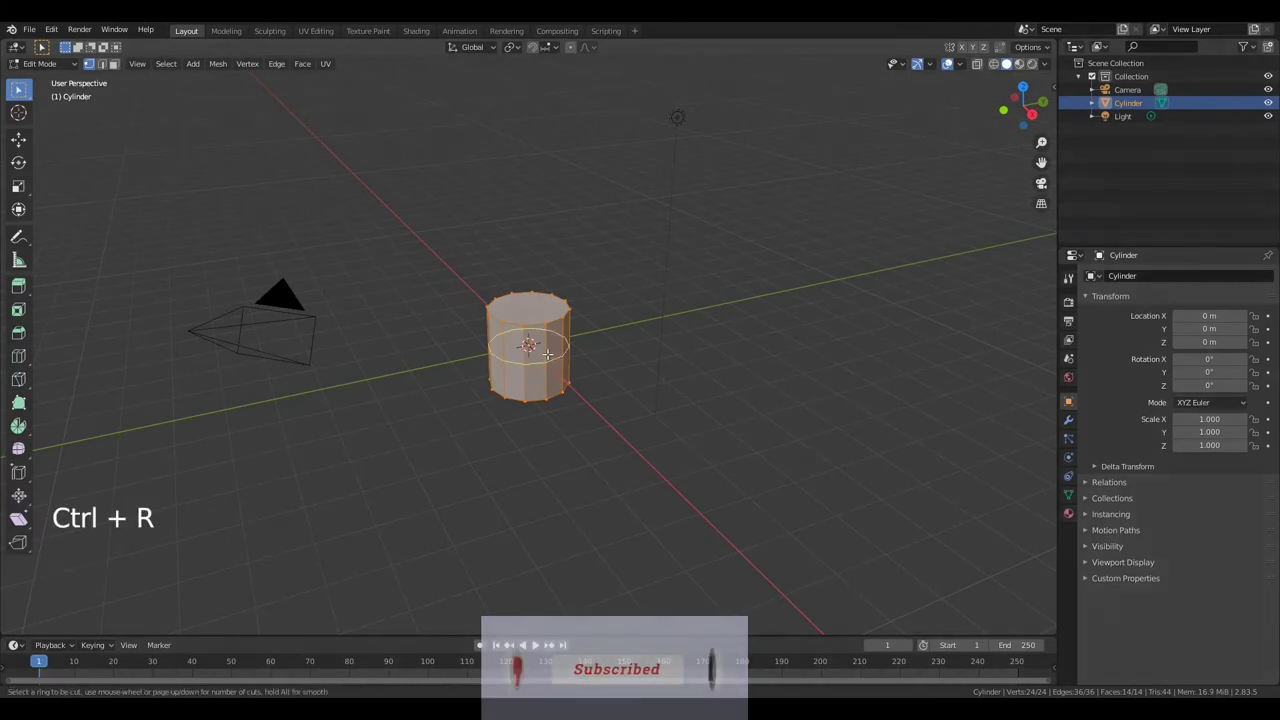
pyautogui.scroll(4, 548, 354)
pyautogui.scroll(-1, 548, 354)
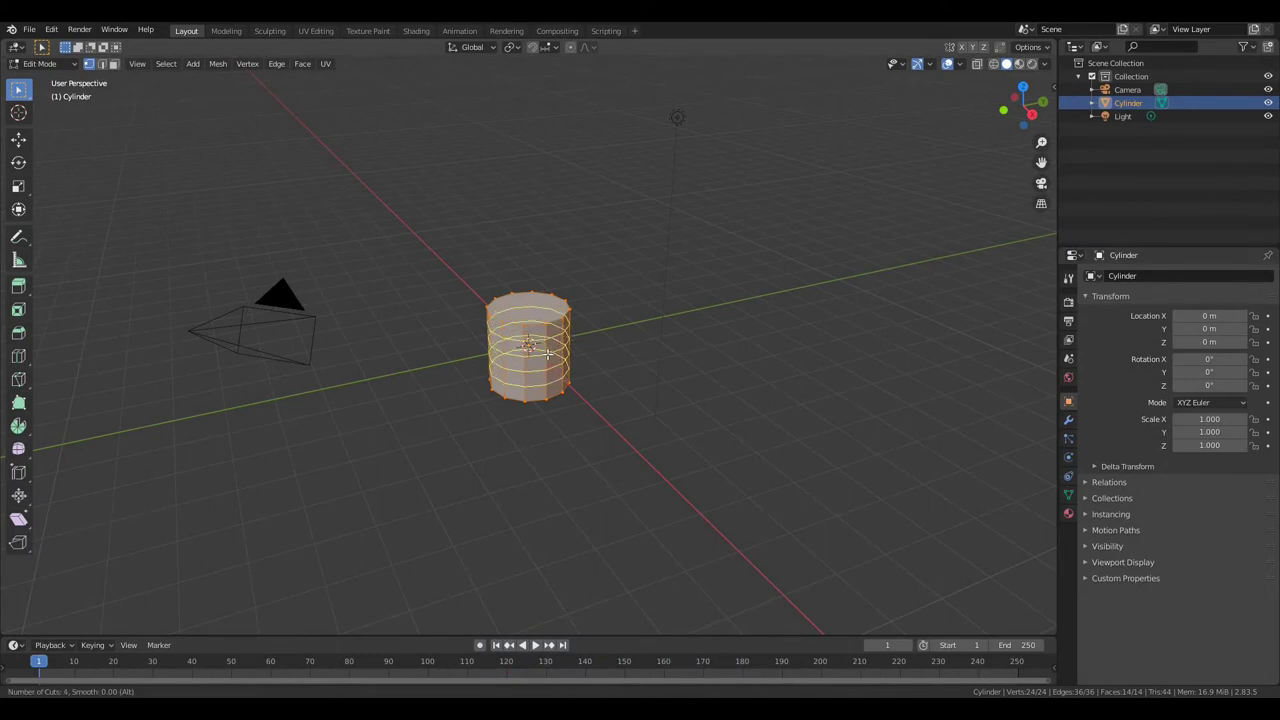
pyautogui.click(548, 354)
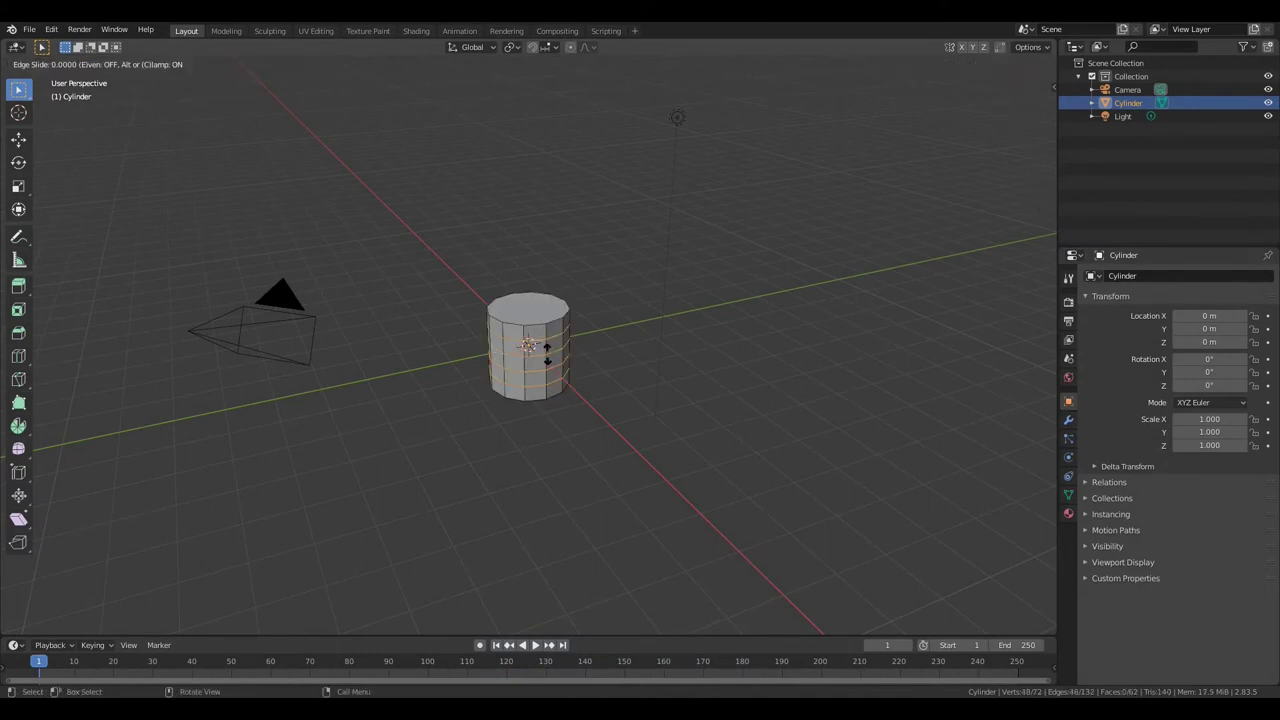
pyautogui.rightClick(547, 353)
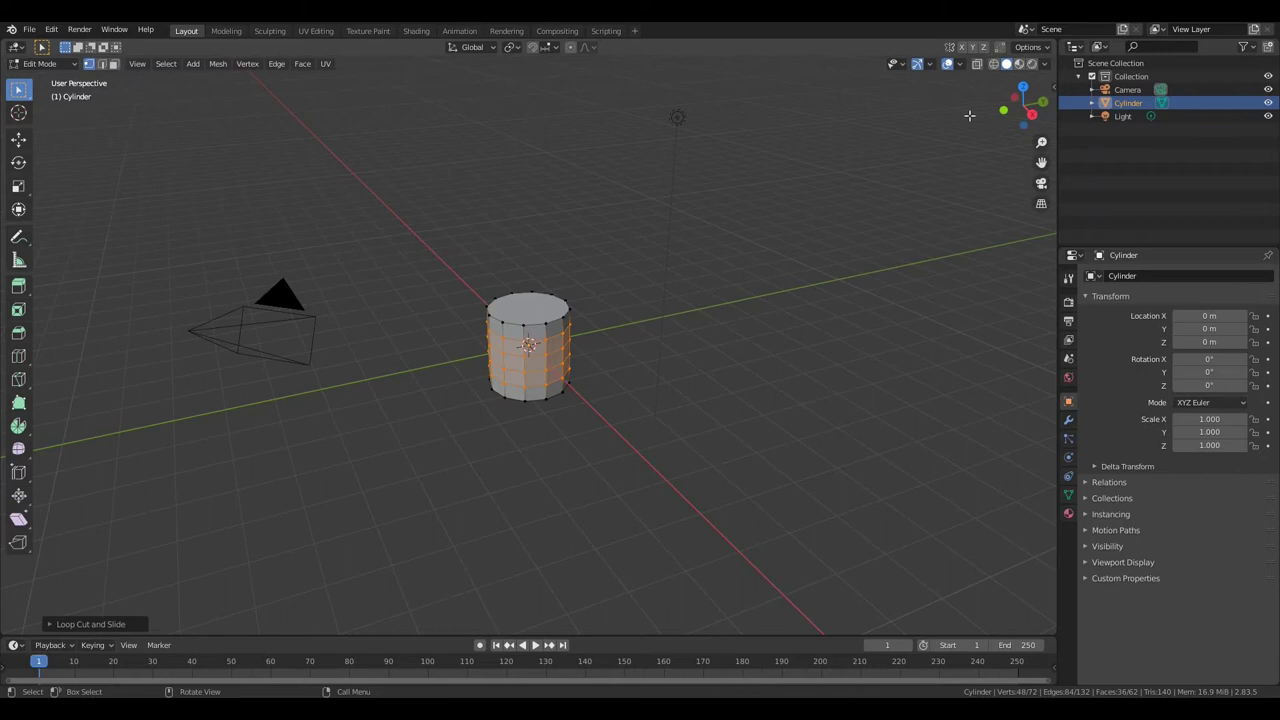
pyautogui.click(977, 63)
pyautogui.press('a')
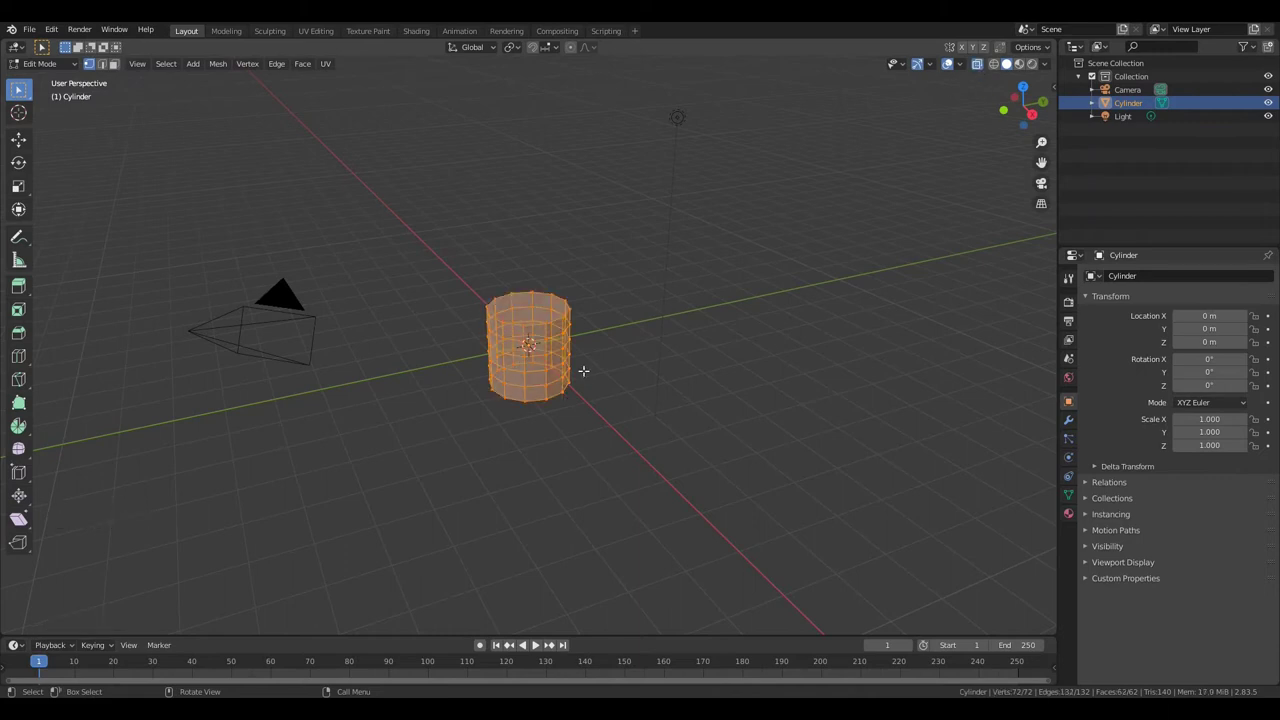
# Select the top cap and several side faces in face mode and delete them
pyautogui.press('KP_Decimal')
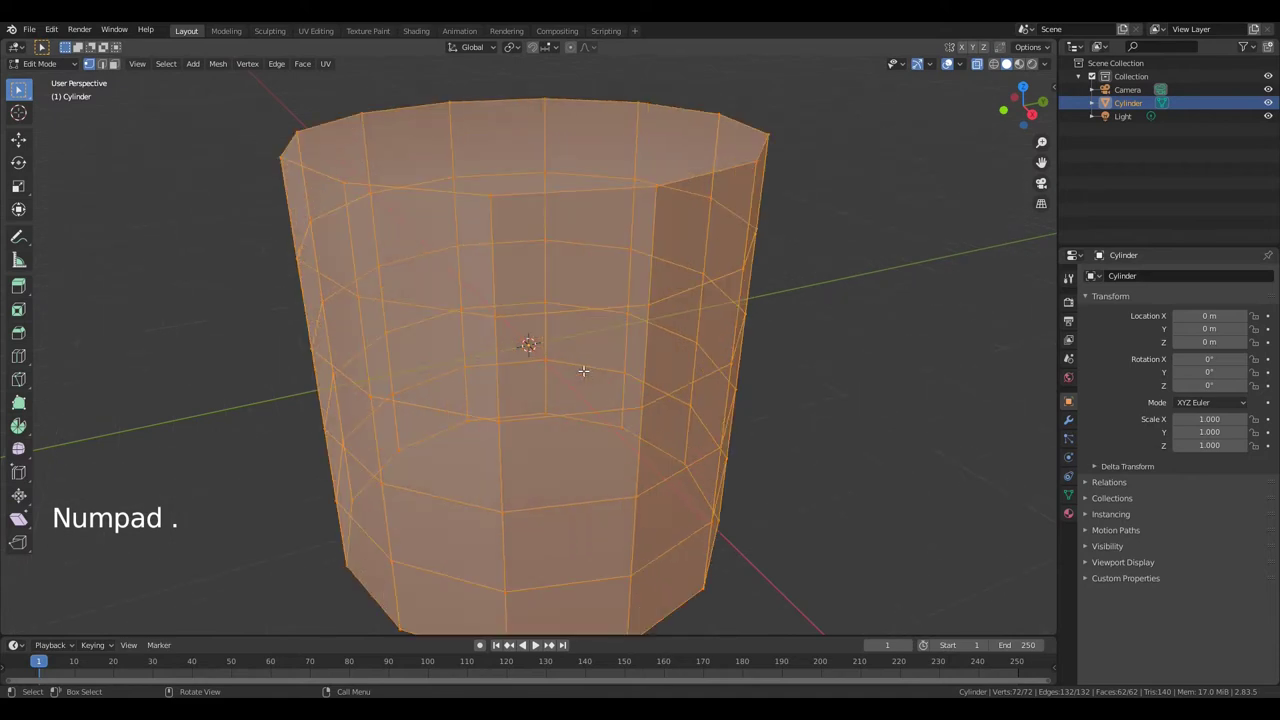
pyautogui.press('3')
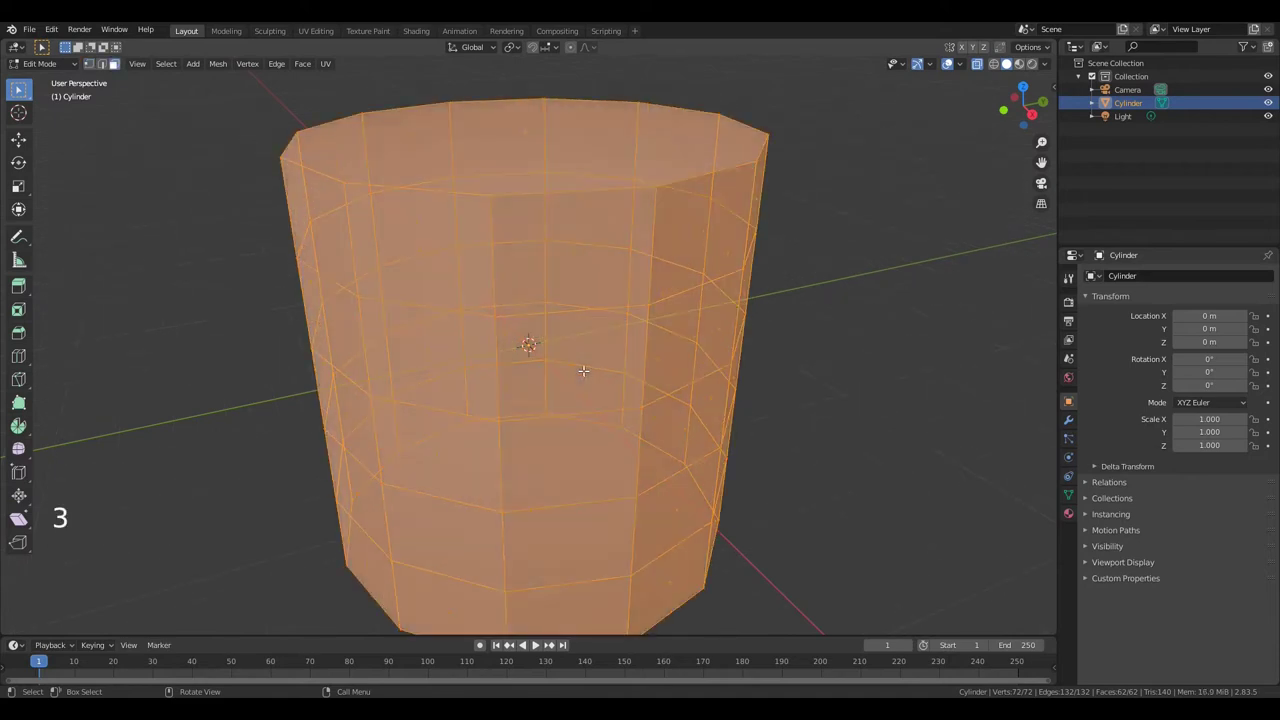
pyautogui.click(529, 132)
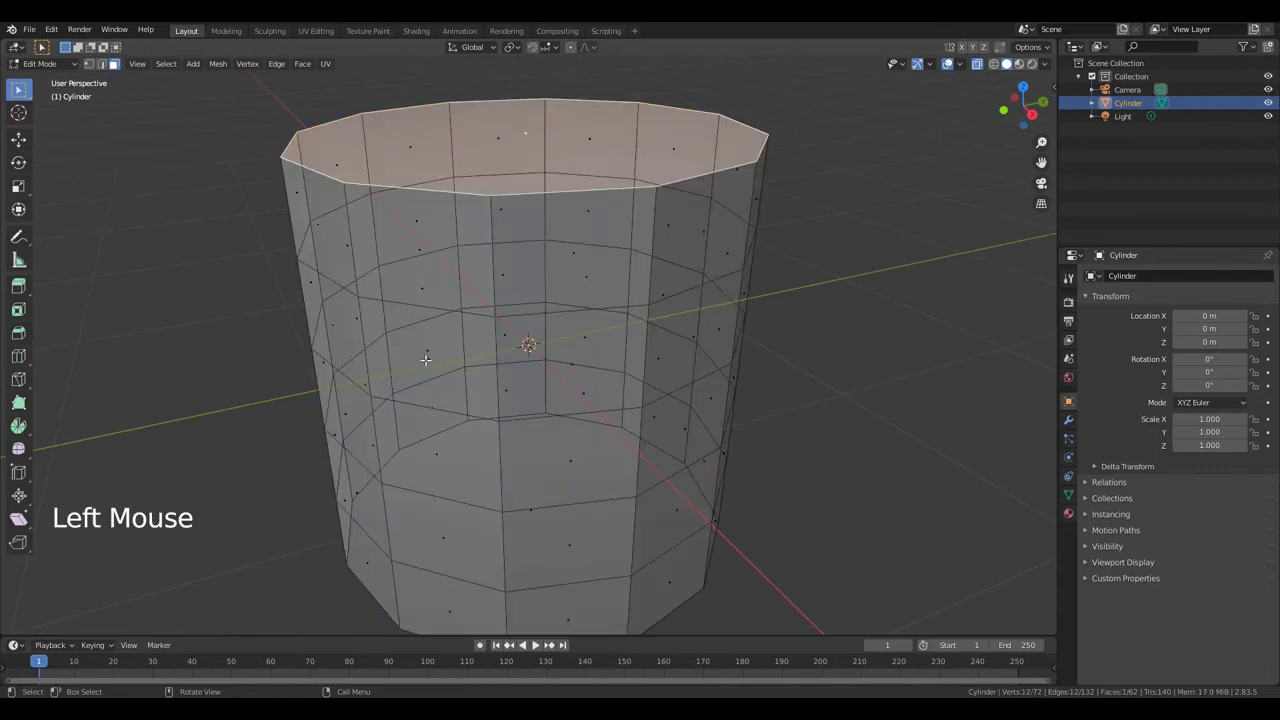
pyautogui.press('shift')
pyautogui.keyDown('shift'); pyautogui.click(426, 361); pyautogui.keyUp('shift')
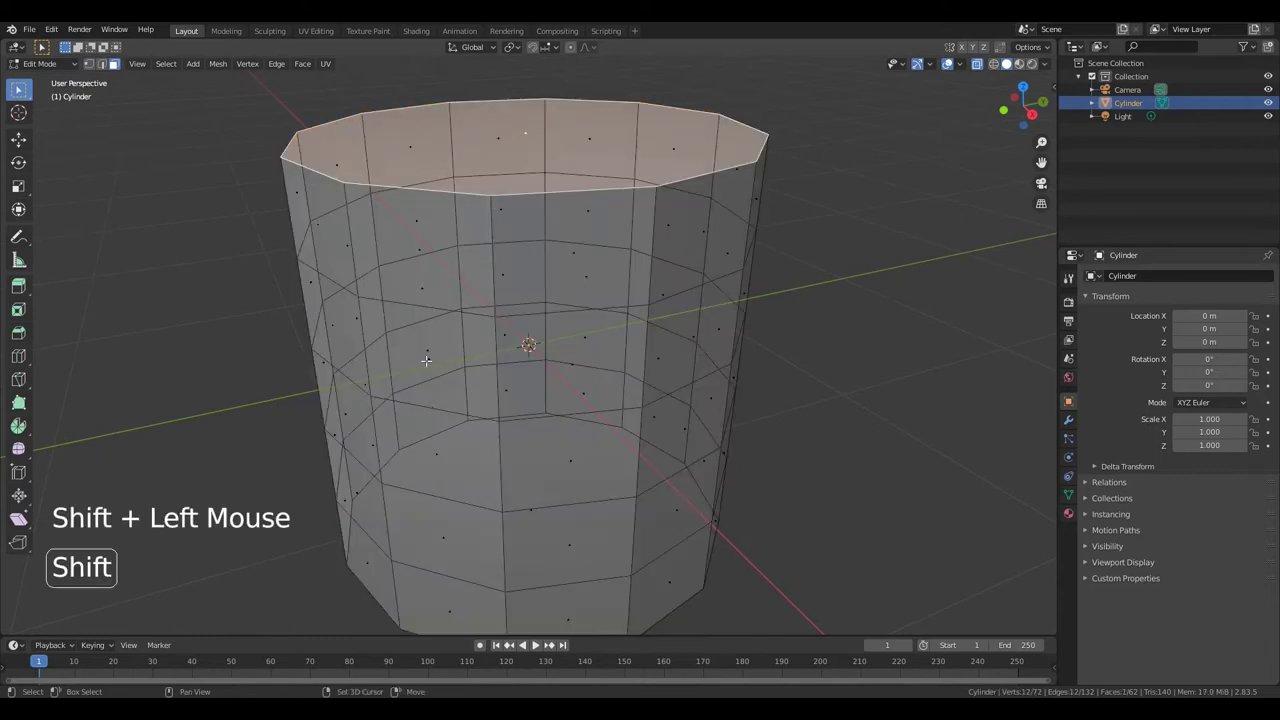
pyautogui.keyDown('shift'); pyautogui.click(437, 460); pyautogui.keyUp('shift')
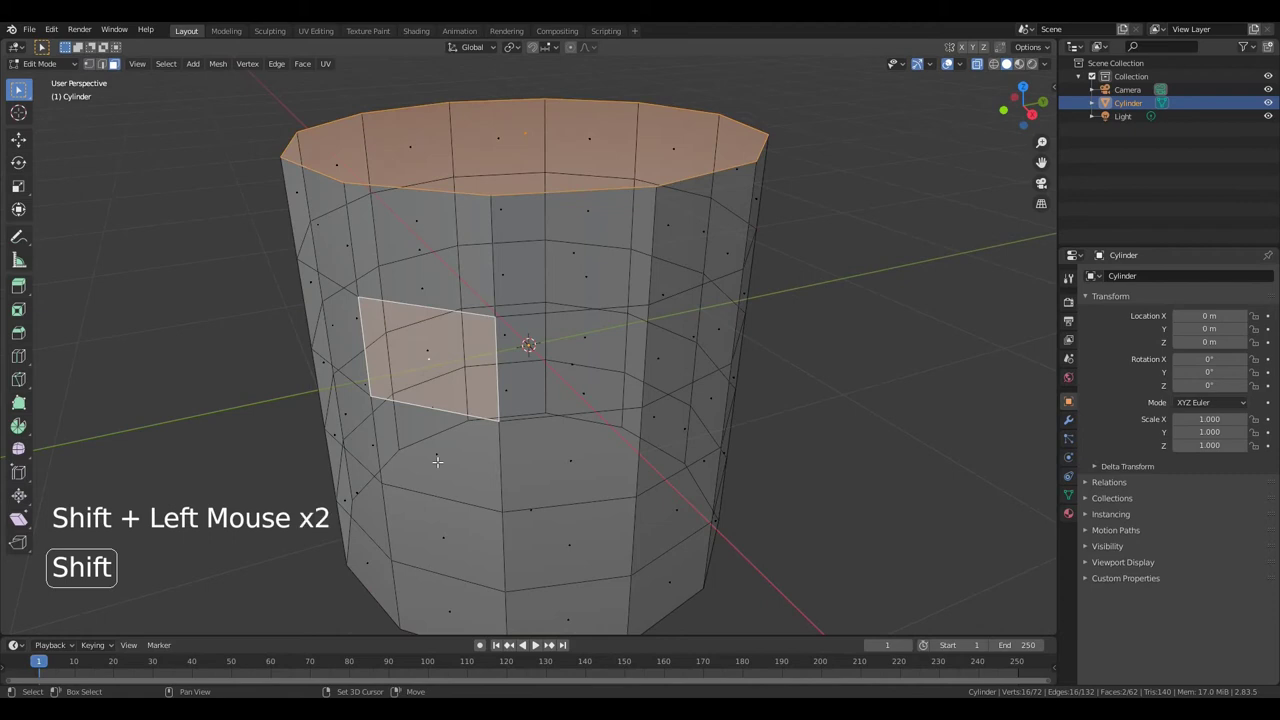
pyautogui.keyDown('shift'); pyautogui.click(345, 418); pyautogui.keyUp('shift')
pyautogui.keyDown('shift'); pyautogui.click(360, 494); pyautogui.keyUp('shift')
pyautogui.keyDown('shift'); pyautogui.click(366, 564); pyautogui.keyUp('shift')
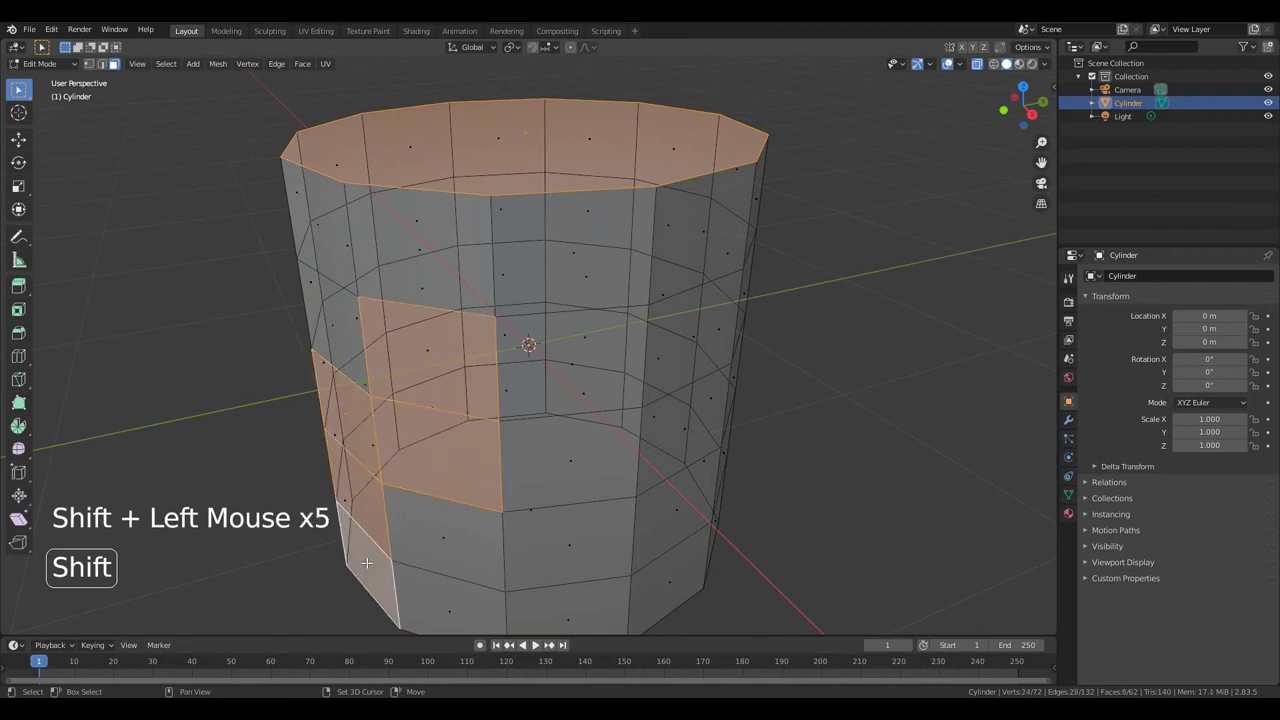
pyautogui.keyDown('shift'); pyautogui.click(532, 510); pyautogui.keyUp('shift')
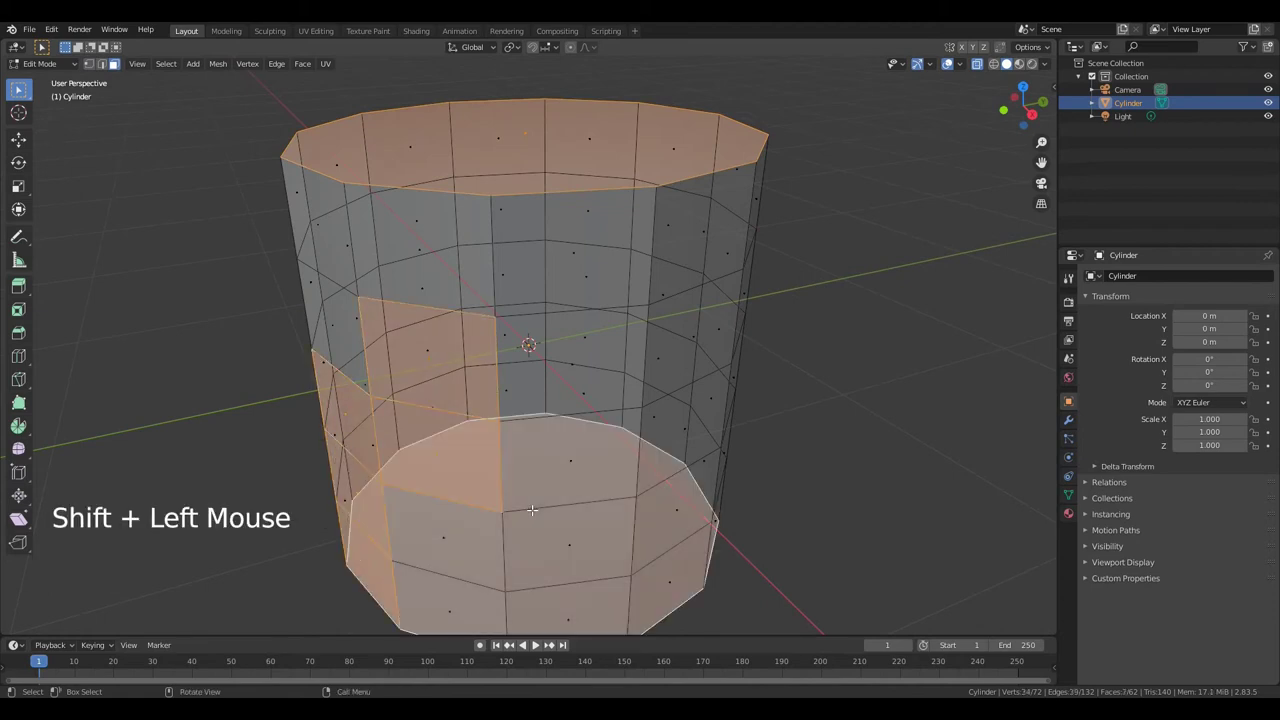
pyautogui.press('x')
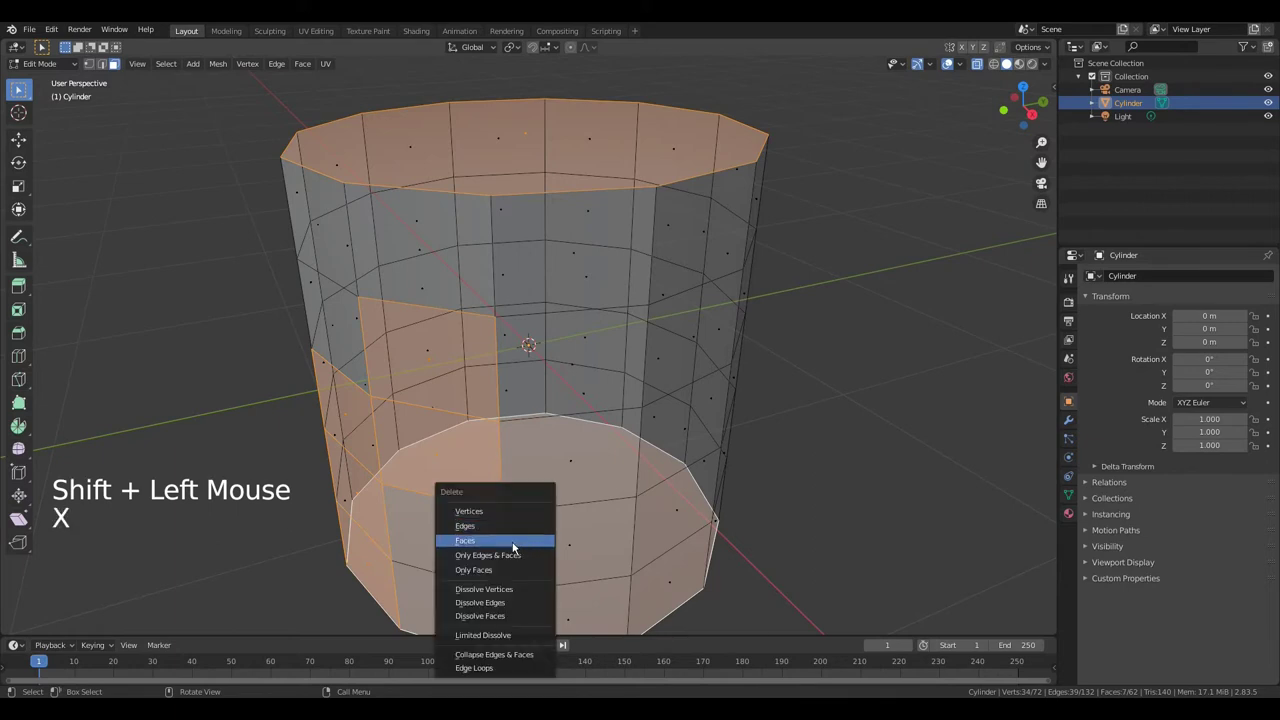
pyautogui.click(513, 546)
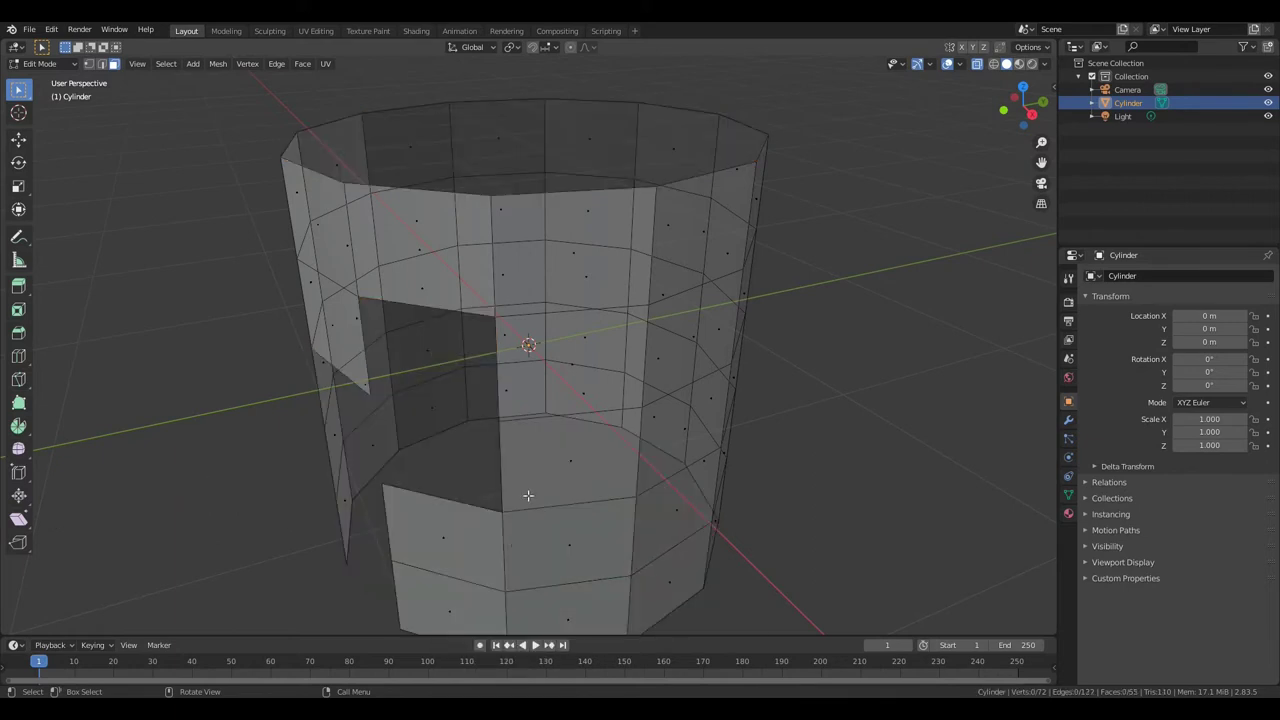
pyautogui.press('2')
# Fill a face between two opposite top rim edges
pyautogui.click(327, 178)
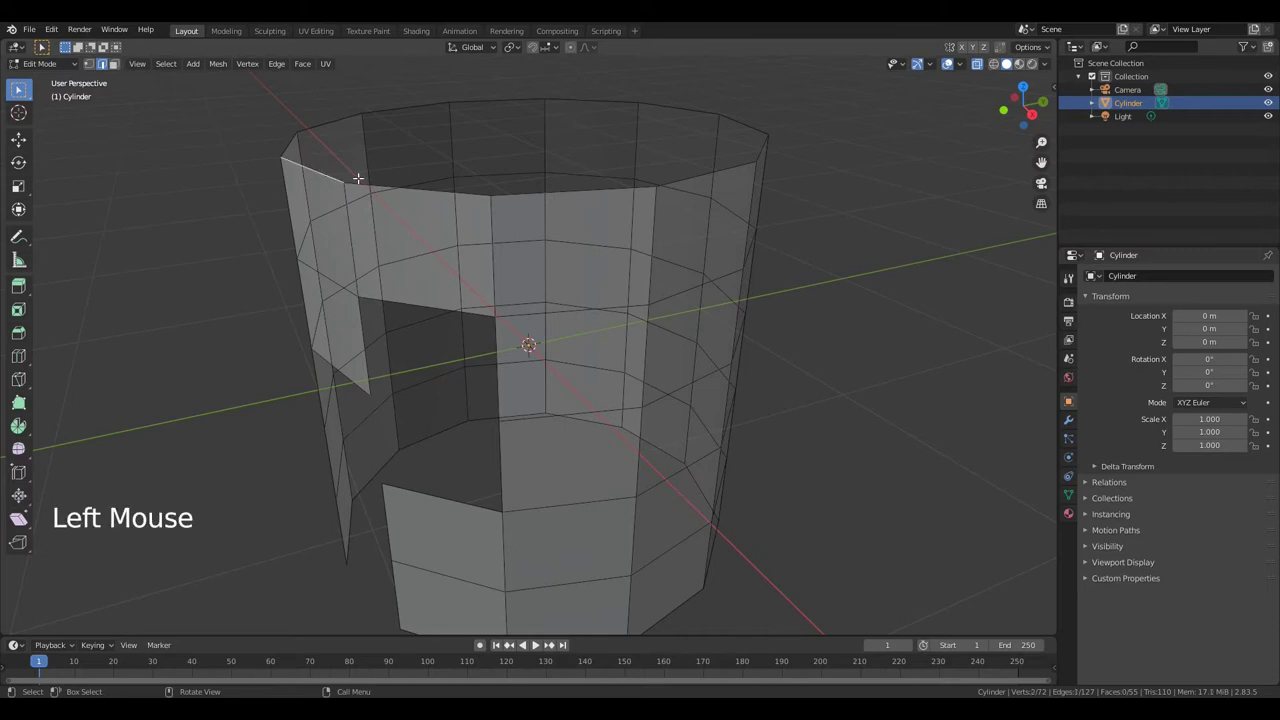
pyautogui.keyDown('shift'); pyautogui.click(750, 125); pyautogui.keyUp('shift')
pyautogui.press('f')
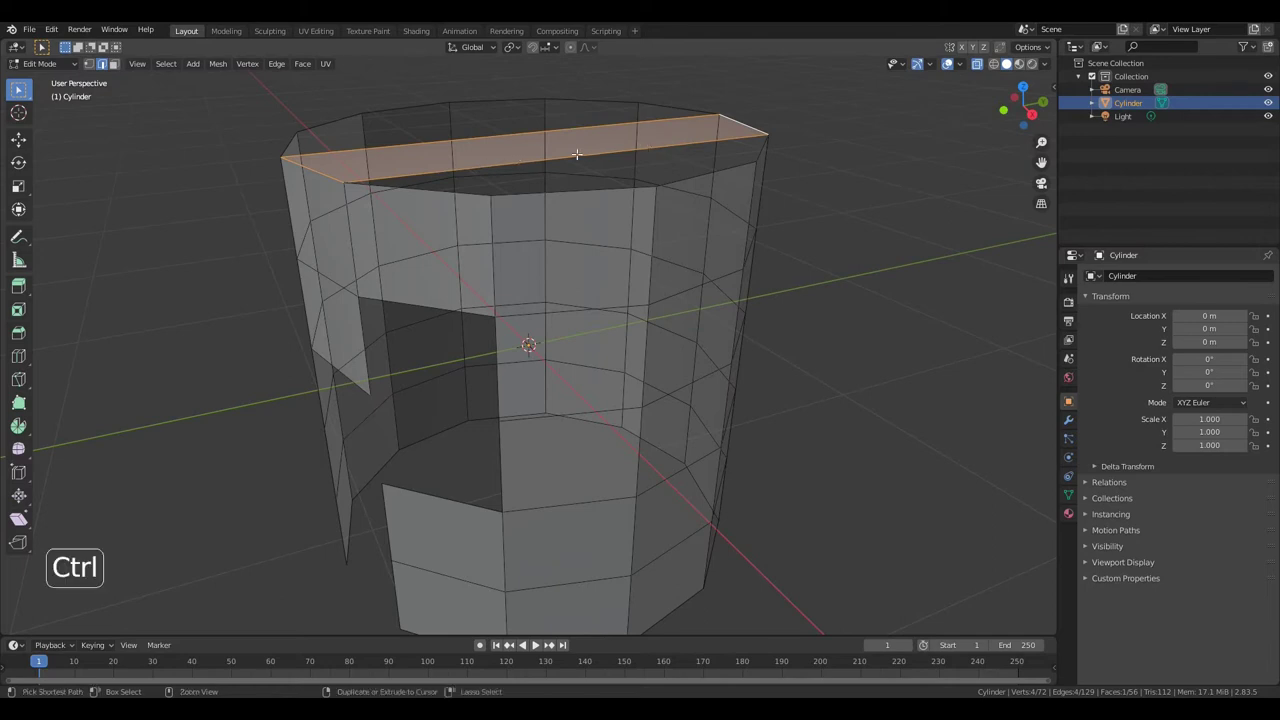
# Divide the new top strip with three unslid loop cuts
pyautogui.hotkey('ctrl', 'r')
pyautogui.scroll(2, 576, 154)
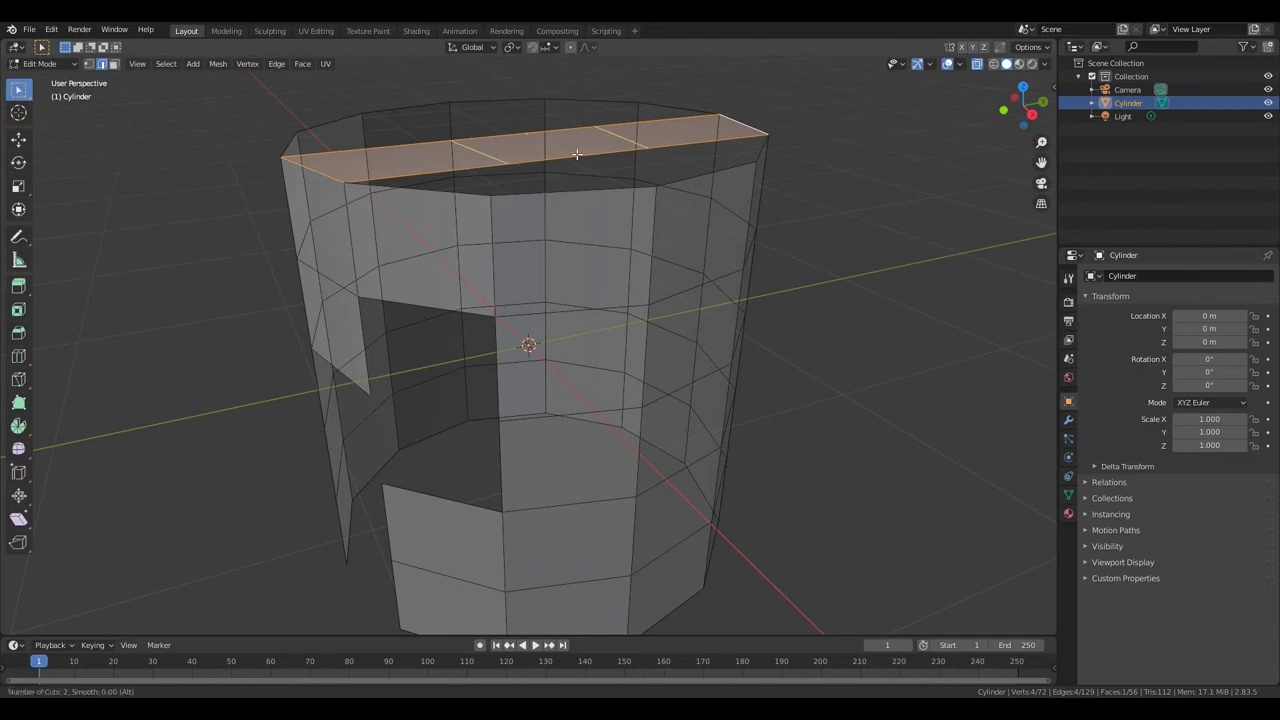
pyautogui.click(576, 154)
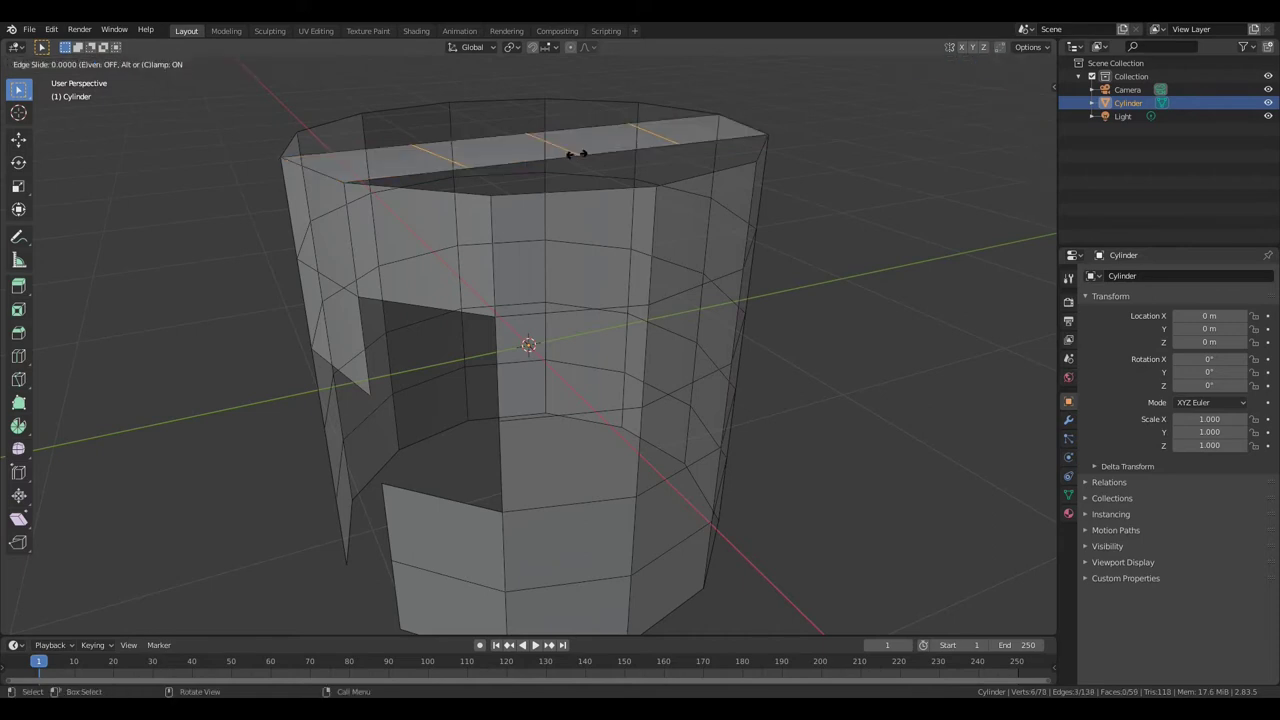
pyautogui.rightClick(576, 154)
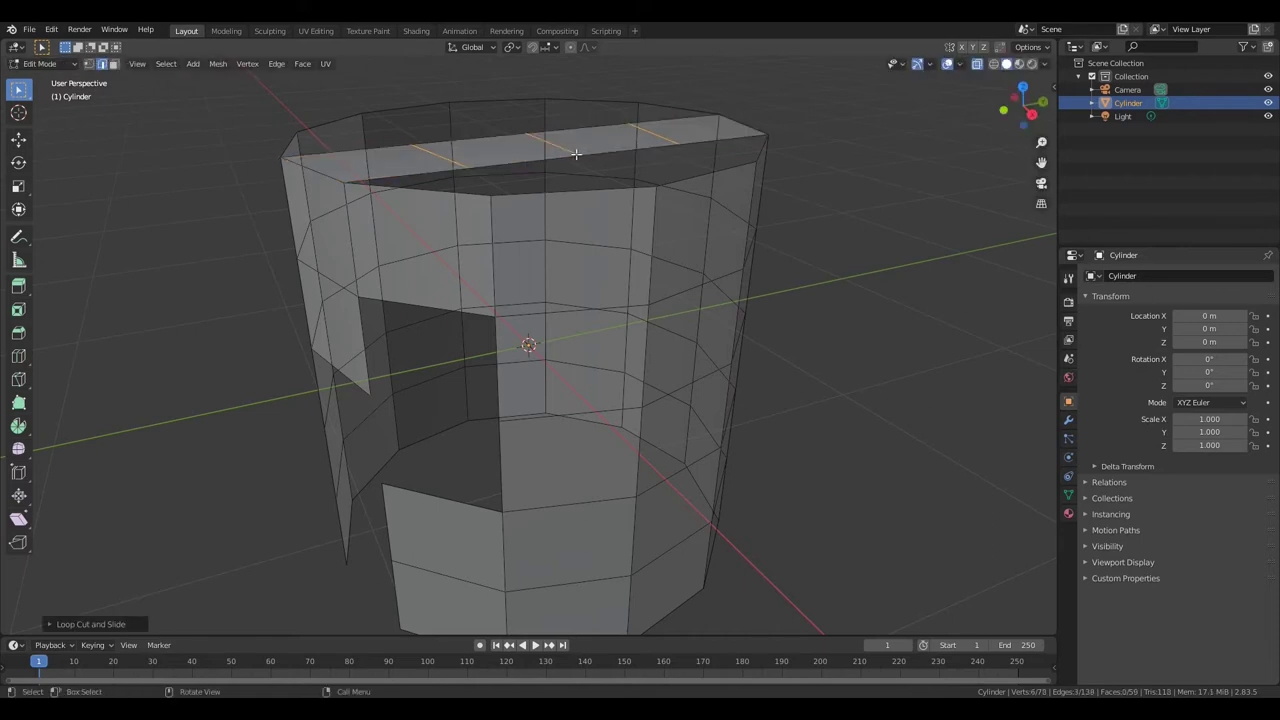
pyautogui.click(696, 142)
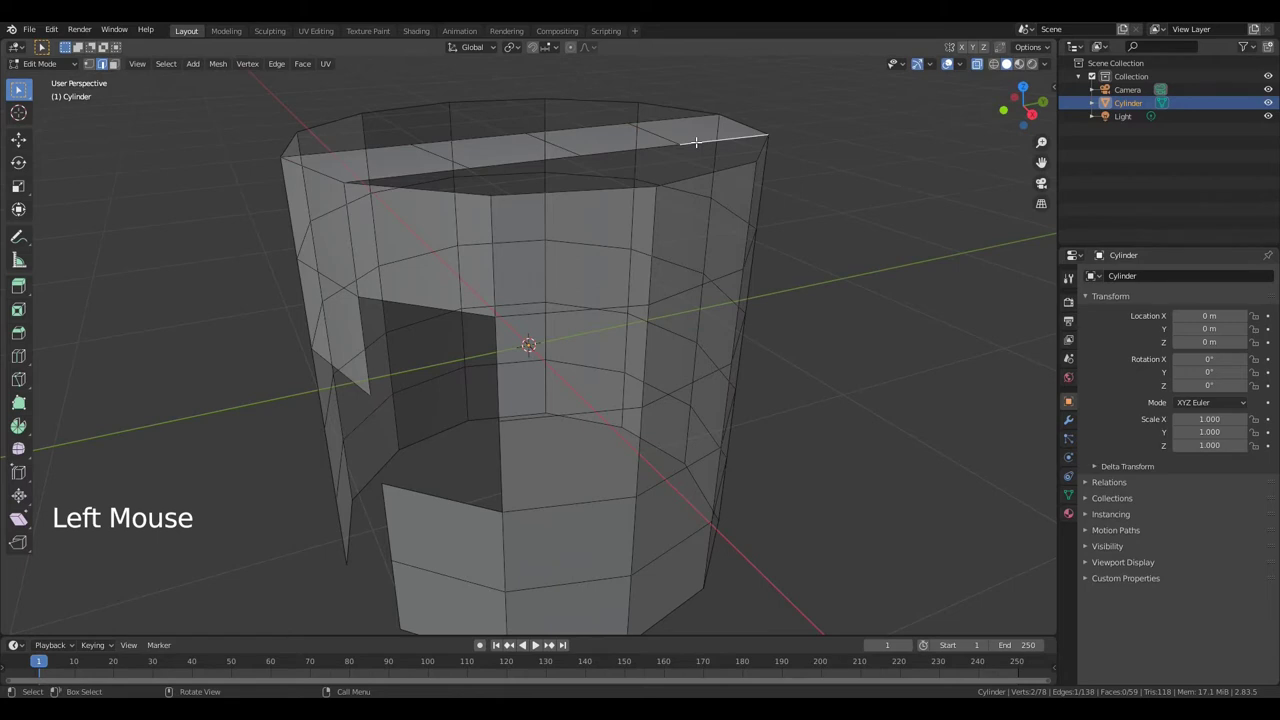
pyautogui.press('shift')
# Fill four faces between pairs of opposite rim edges, closing the top's remaining gaps
pyautogui.keyDown('shift'); pyautogui.click(761, 146); pyautogui.keyUp('shift')
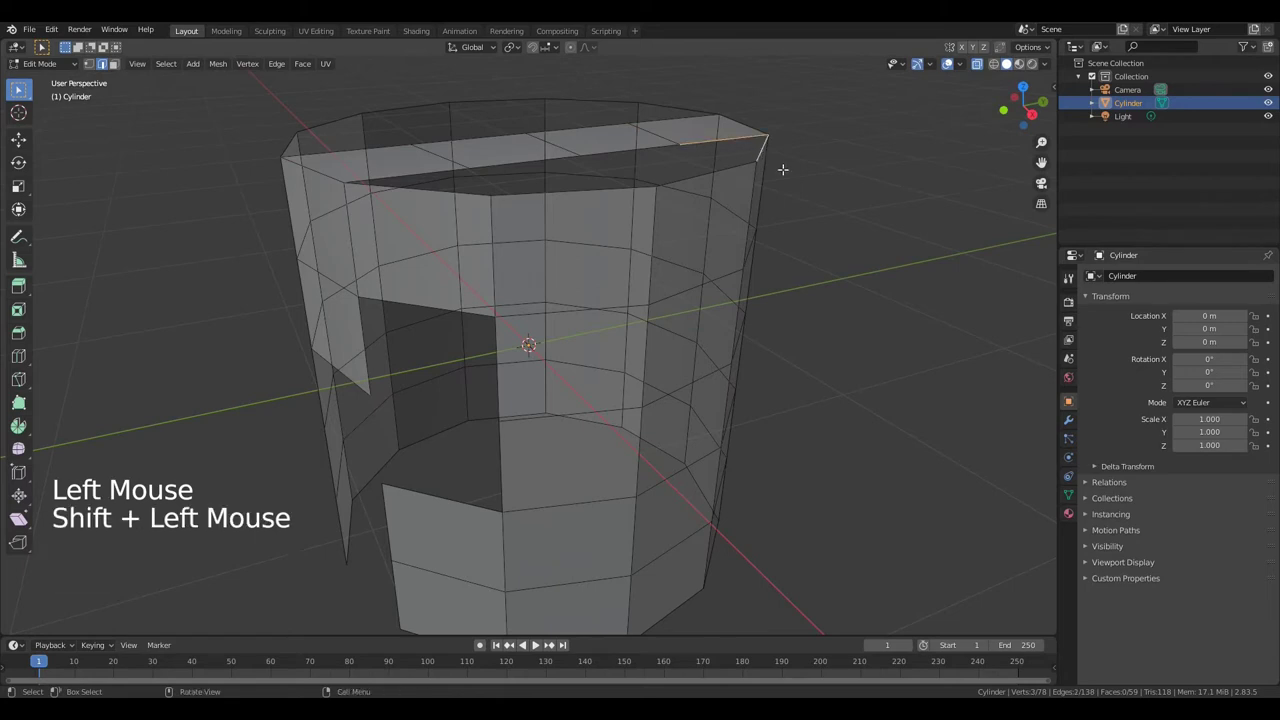
pyautogui.press('f')
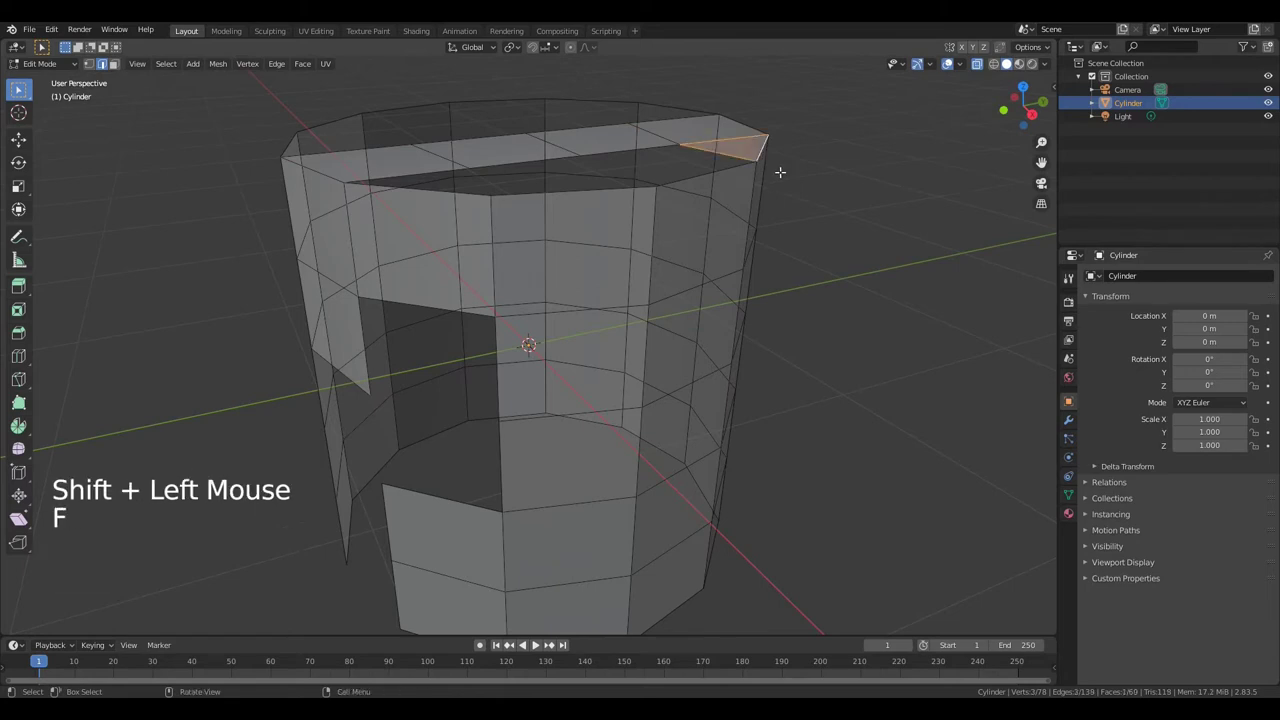
pyautogui.click(426, 170)
pyautogui.press('shift')
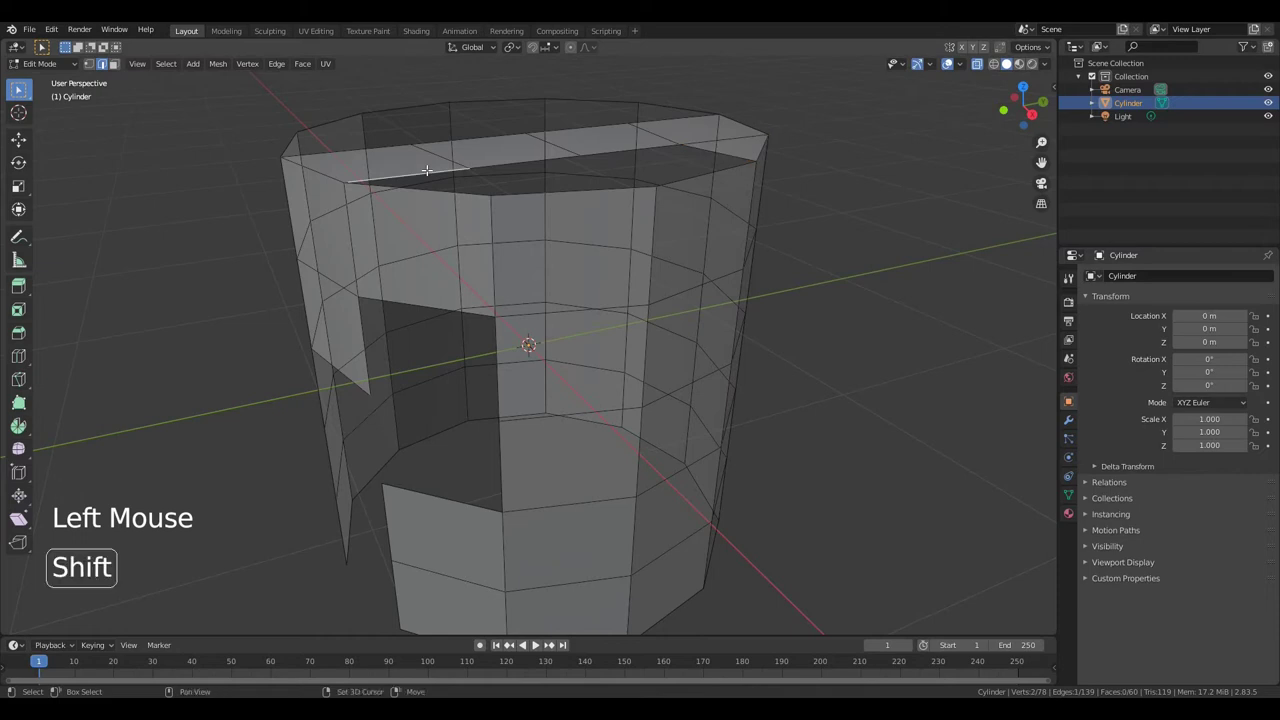
pyautogui.keyDown('shift'); pyautogui.click(426, 192); pyautogui.keyUp('shift')
pyautogui.press('f')
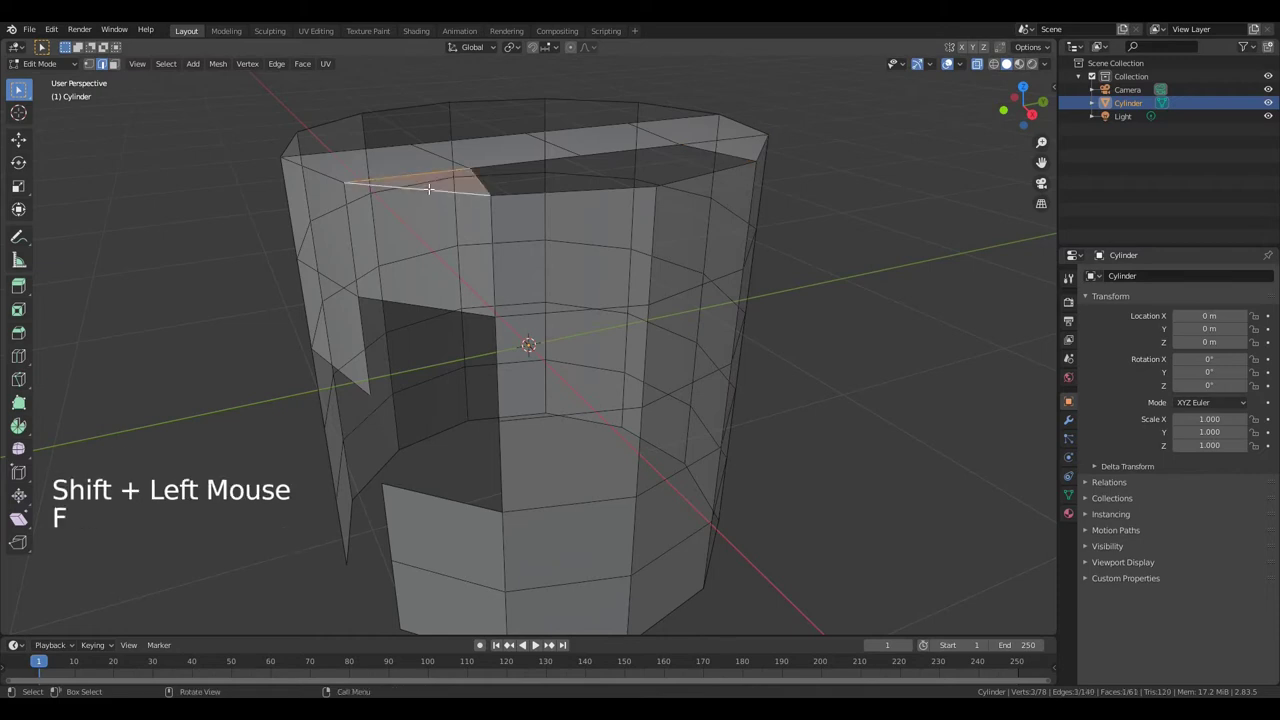
pyautogui.click(545, 158)
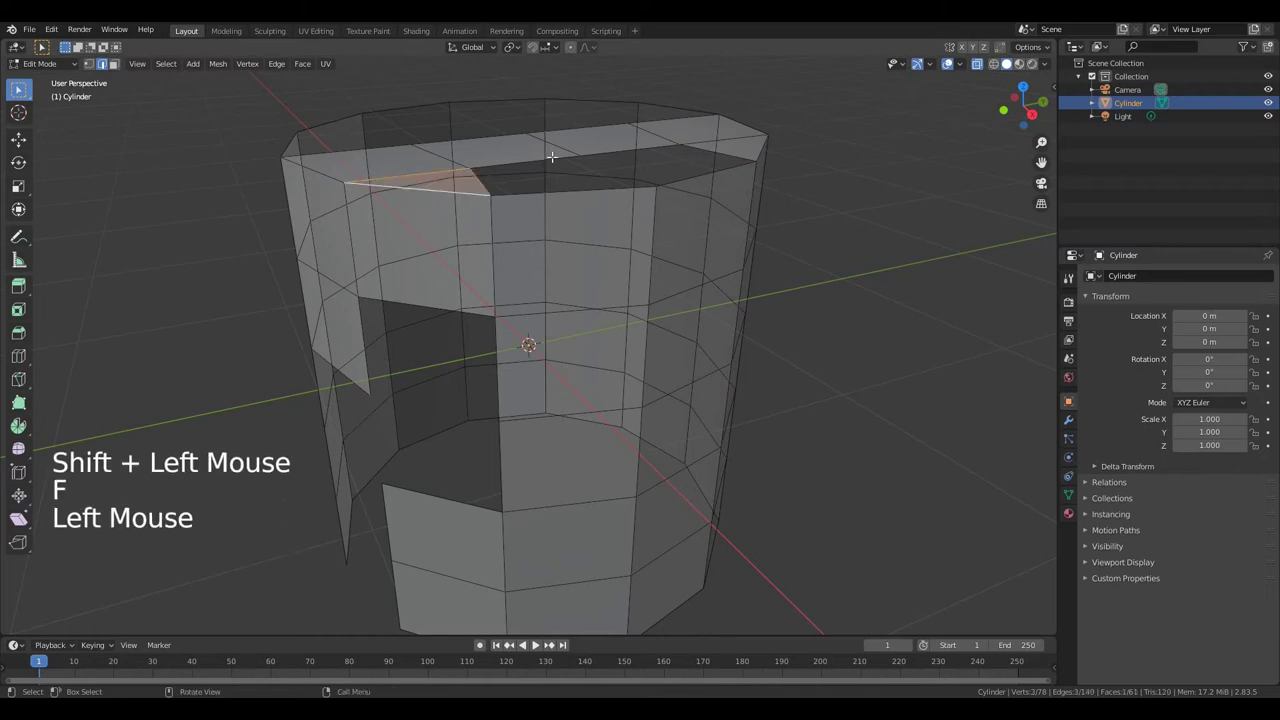
pyautogui.keyDown('shift'); pyautogui.click(595, 191); pyautogui.keyUp('shift')
pyautogui.press('f')
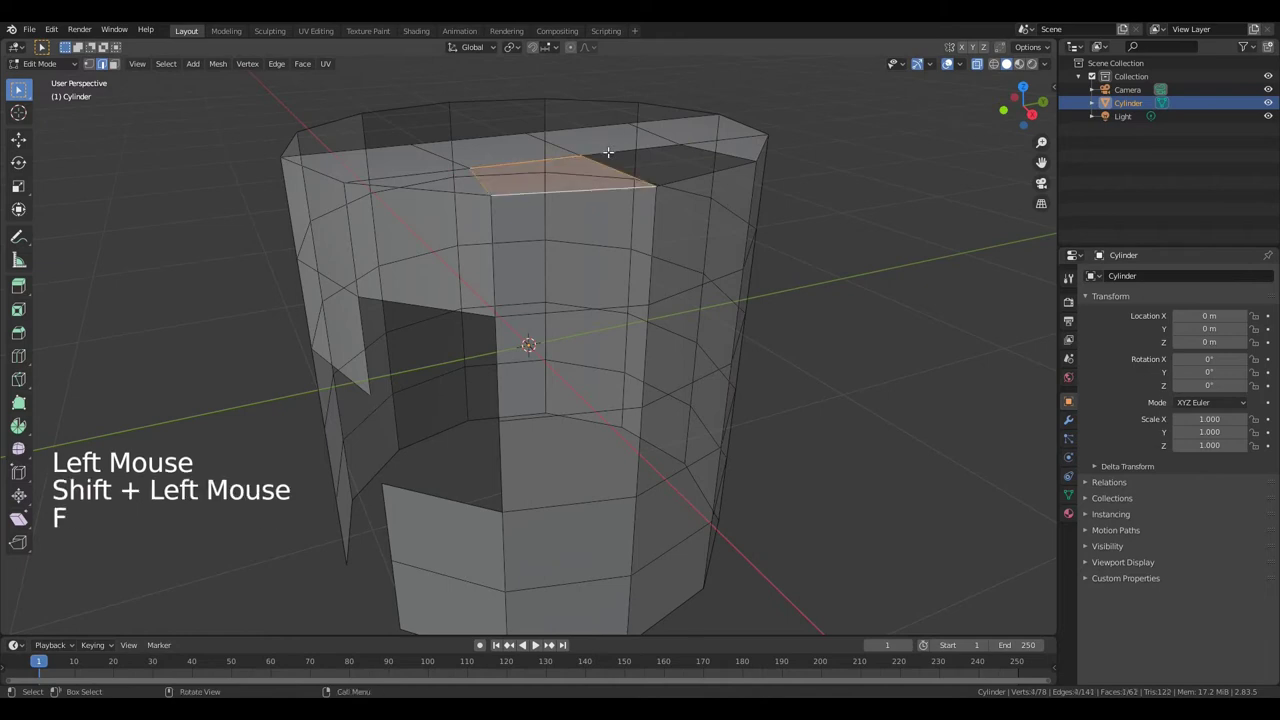
pyautogui.click(630, 150)
pyautogui.keyDown('shift'); pyautogui.click(690, 176); pyautogui.keyUp('shift')
pyautogui.press('f')
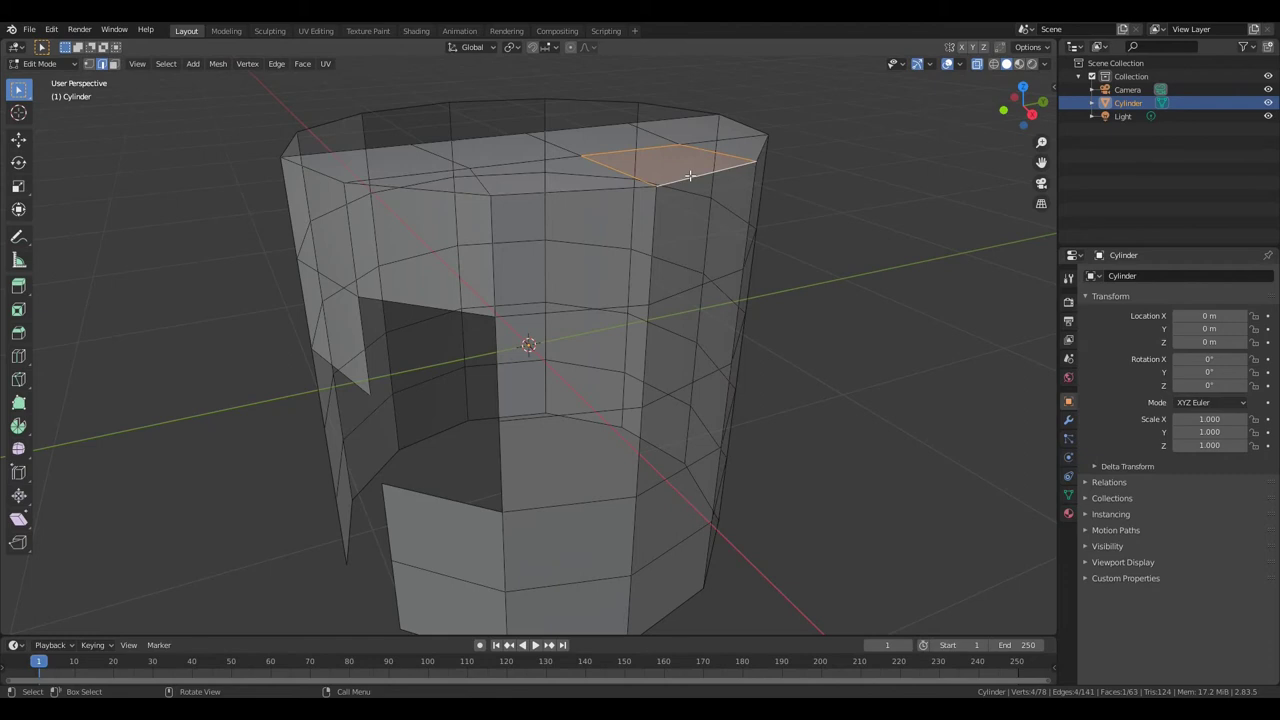
# Raise the two central top faces about 0.42 m along Z
pyautogui.press('3')
pyautogui.click(604, 135)
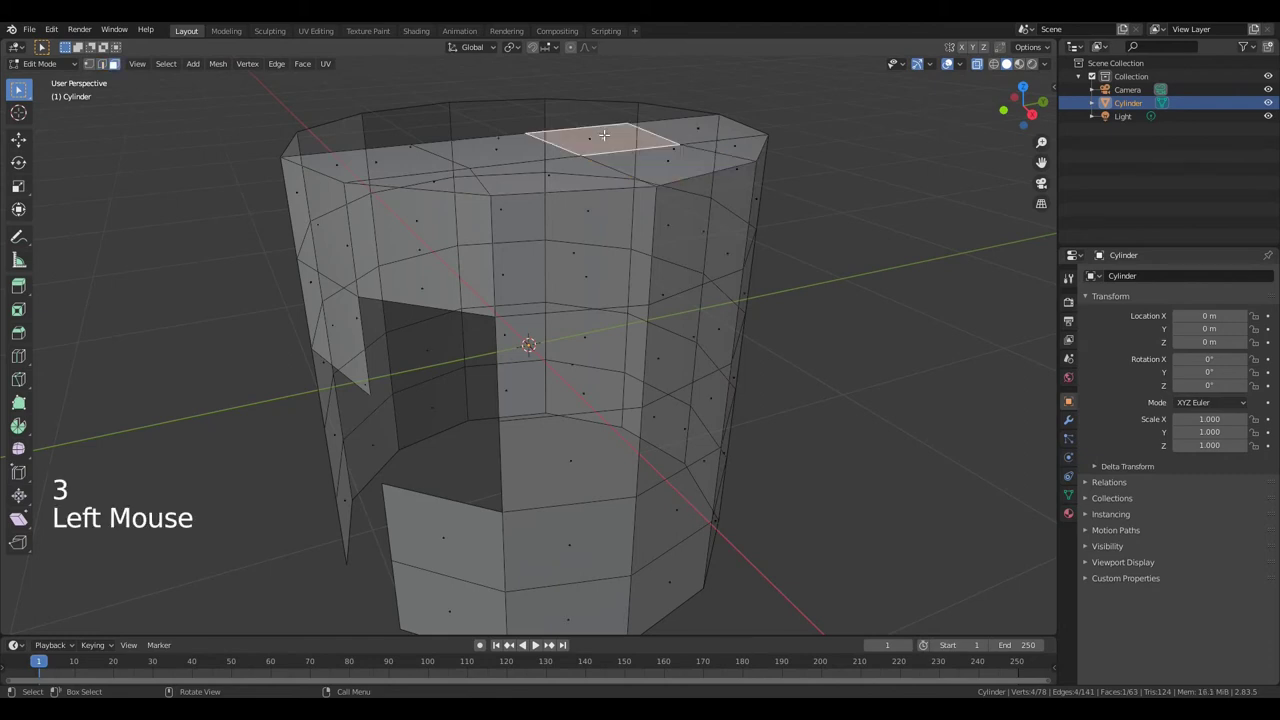
pyautogui.press('shift')
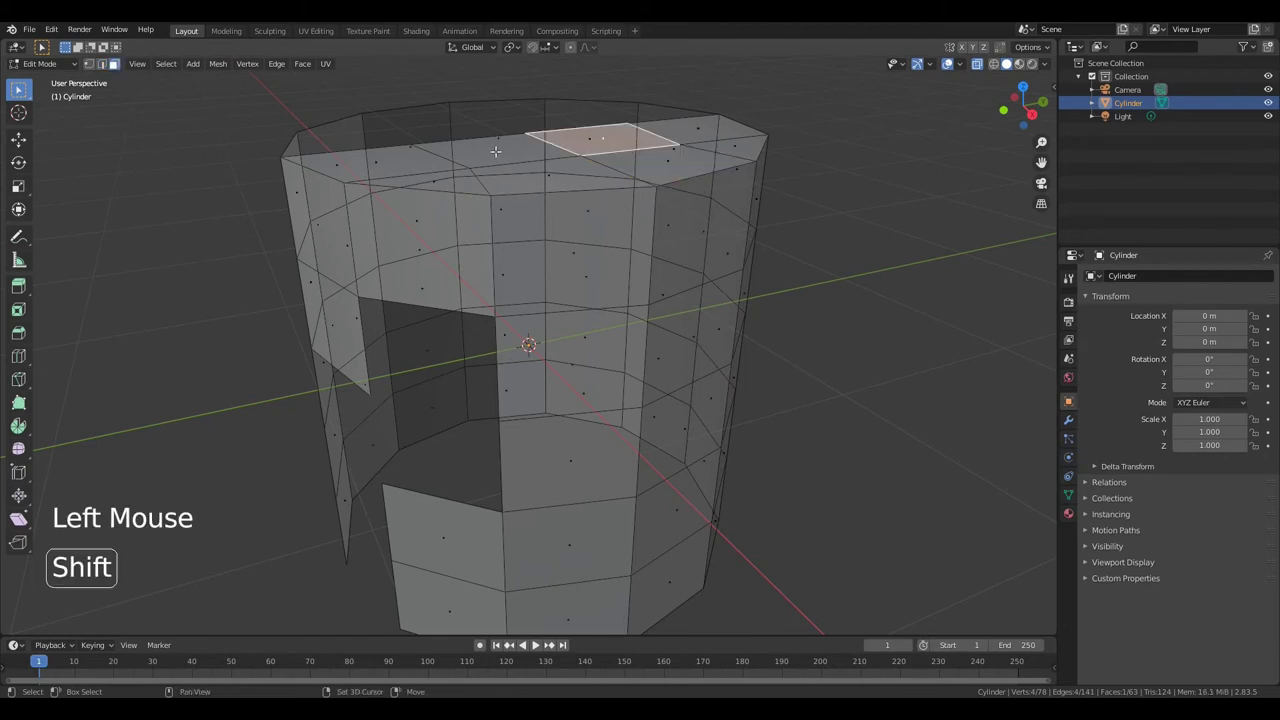
pyautogui.keyDown('shift'); pyautogui.click(495, 151); pyautogui.keyUp('shift')
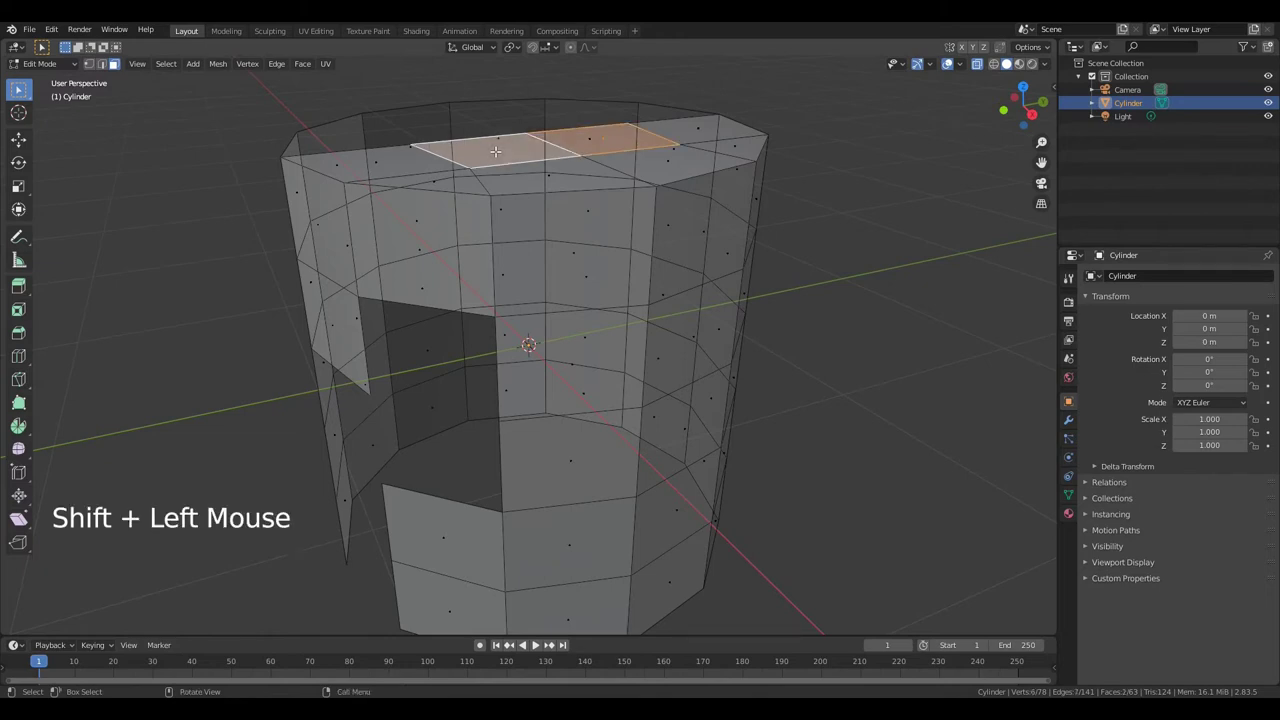
pyautogui.press('g')
pyautogui.press('z')
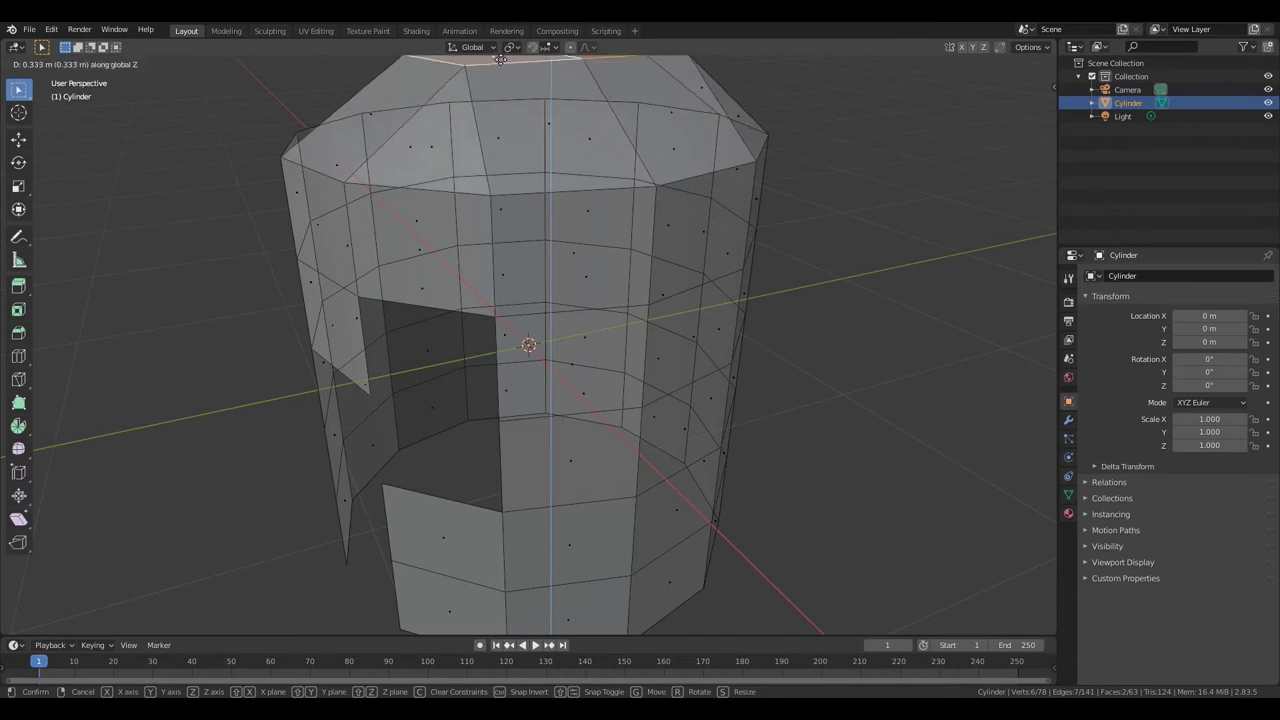
pyautogui.click(503, 612)
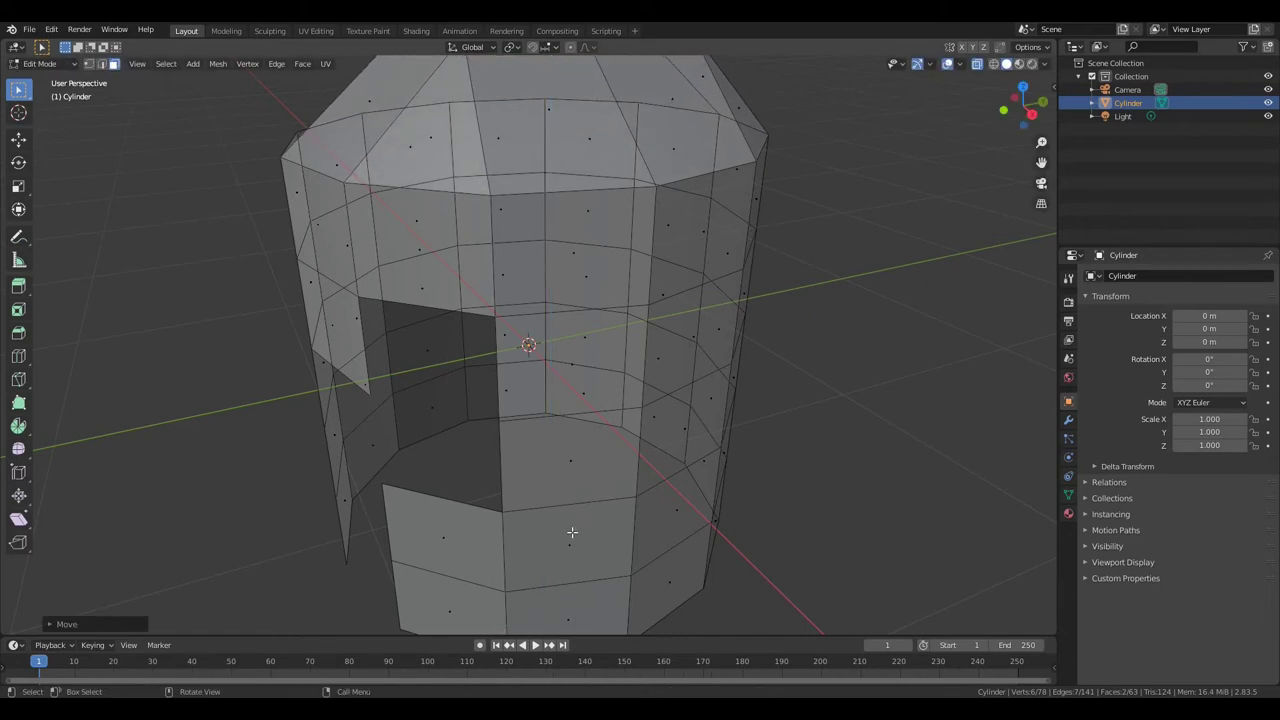
pyautogui.press('2')
pyautogui.scroll(-2, 679, 595)
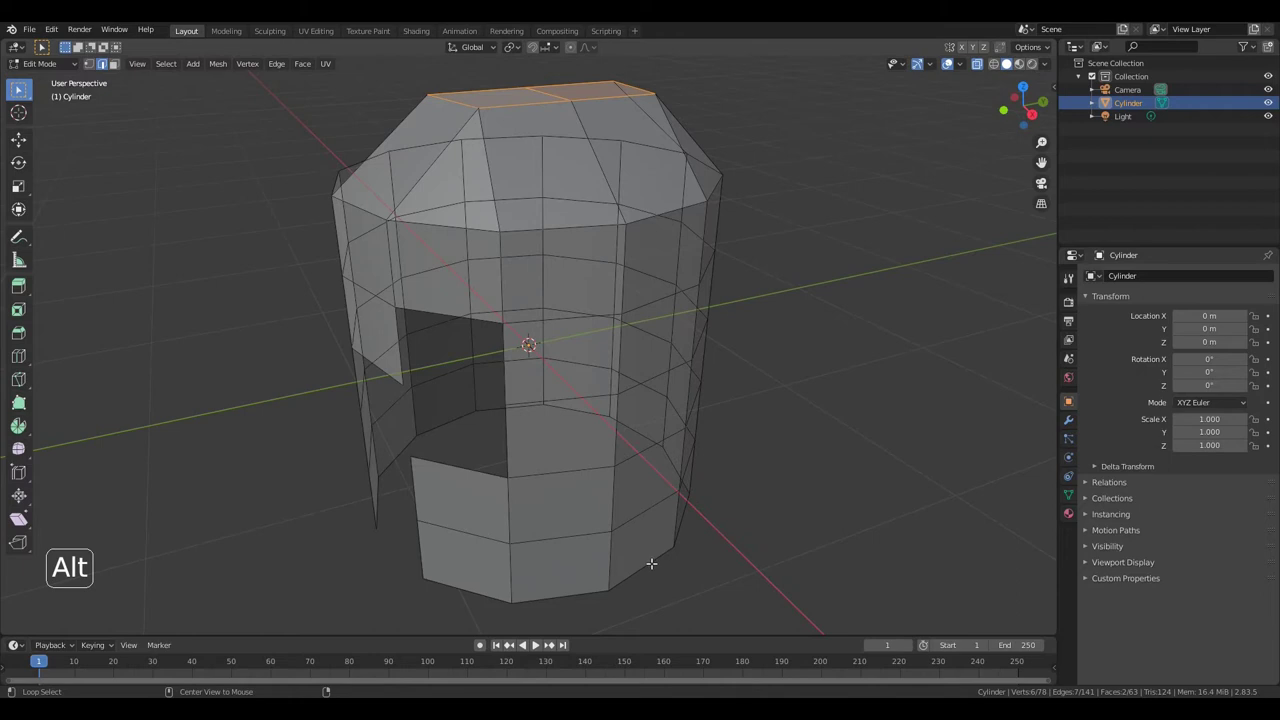
# Set the pivot point to the 3D cursor and scale the bottom edge loop outward
pyautogui.keyDown('alt'); pyautogui.click(640, 571); pyautogui.keyUp('alt')
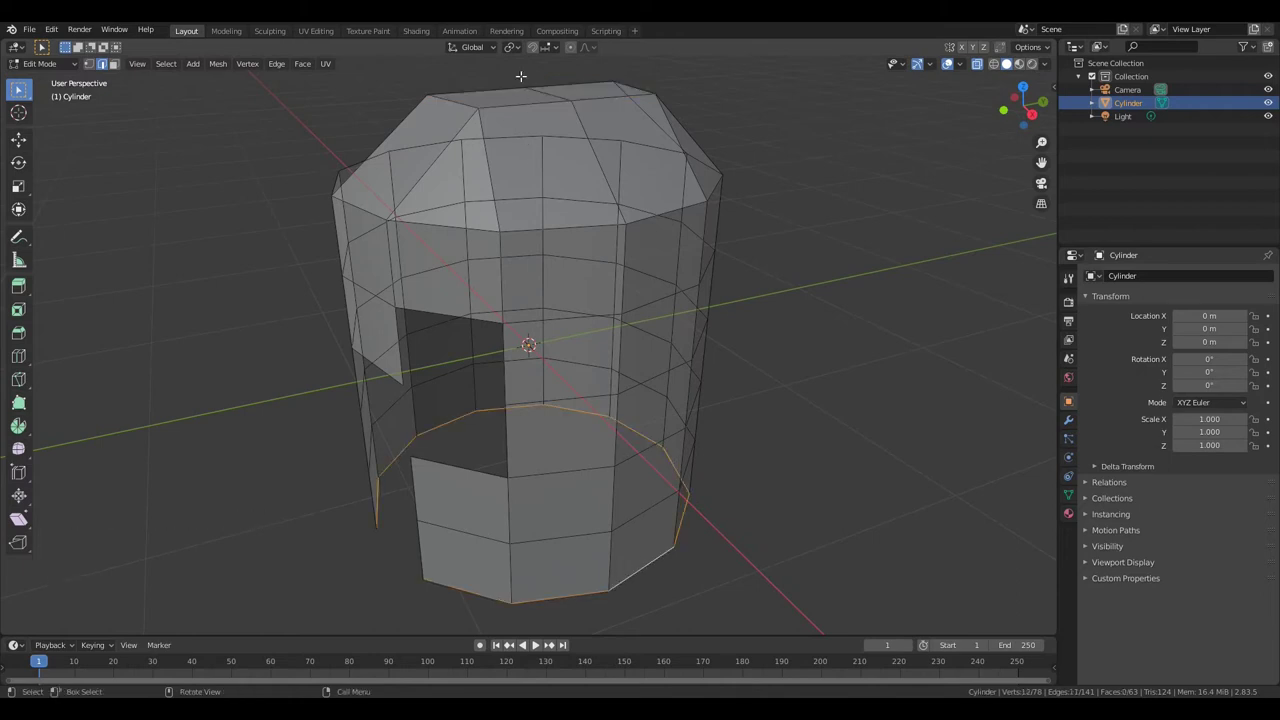
pyautogui.click(511, 47)
pyautogui.click(525, 78)
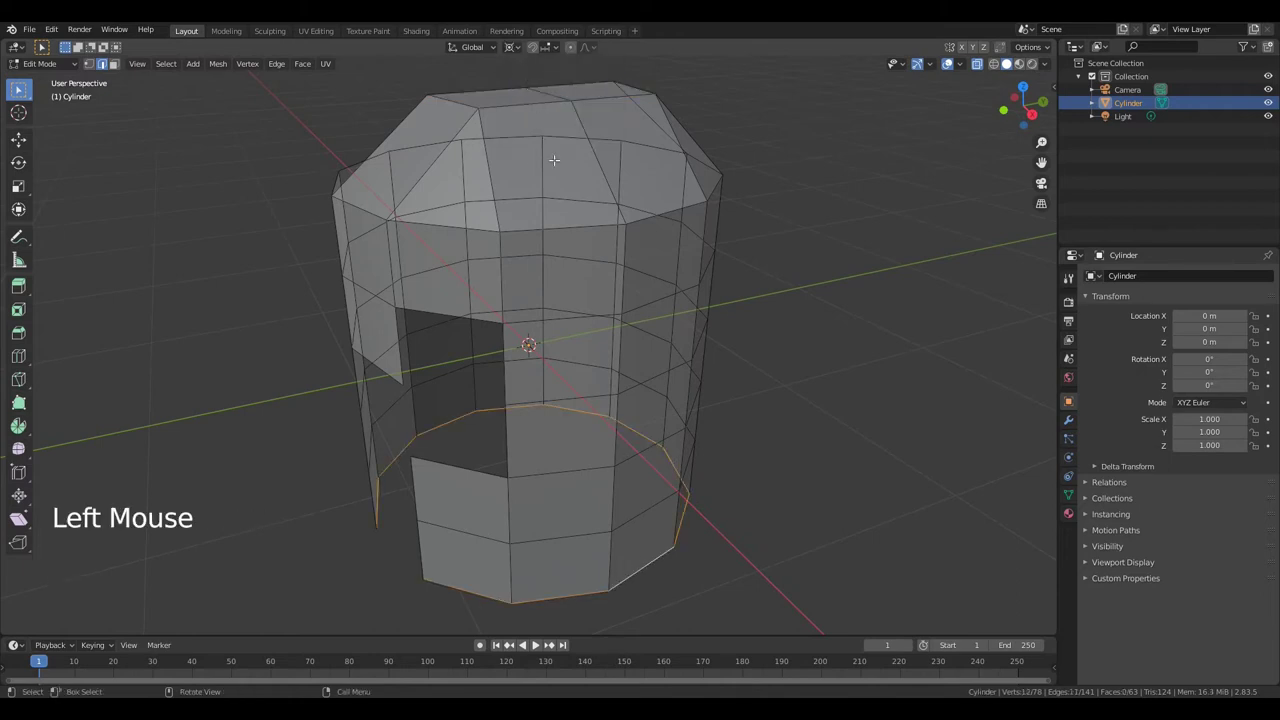
pyautogui.press('s')
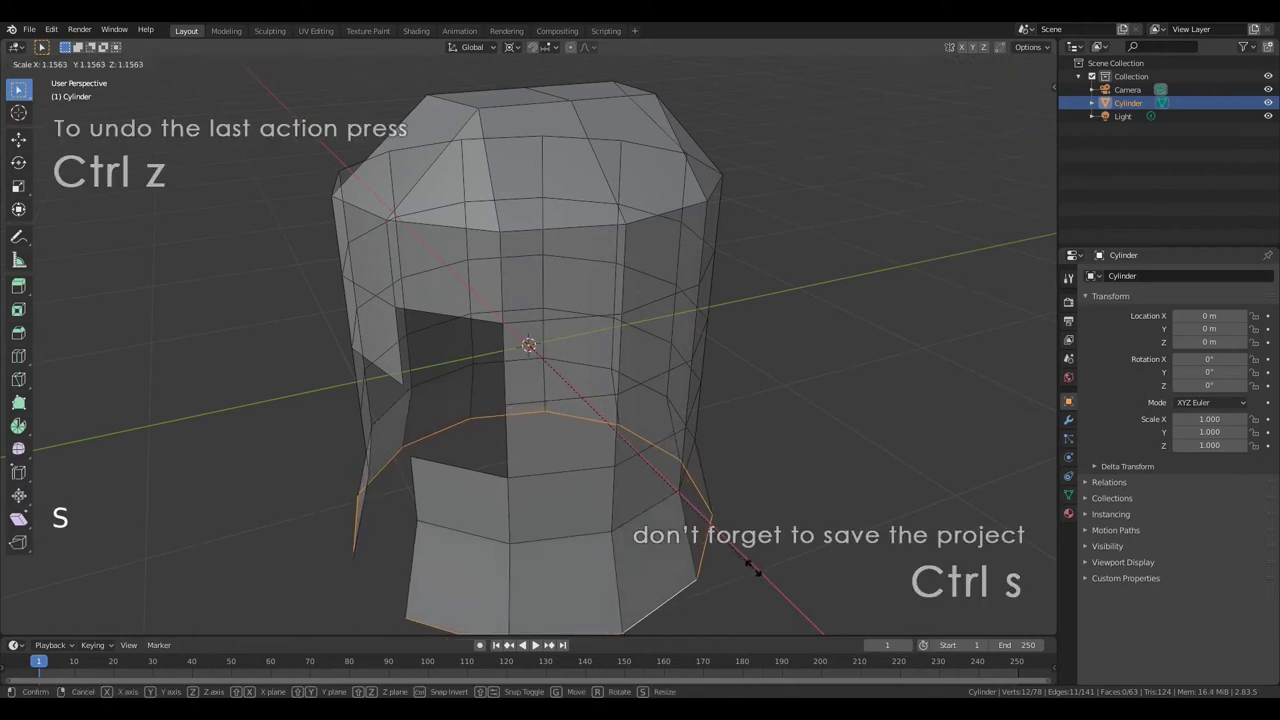
pyautogui.click(754, 568)
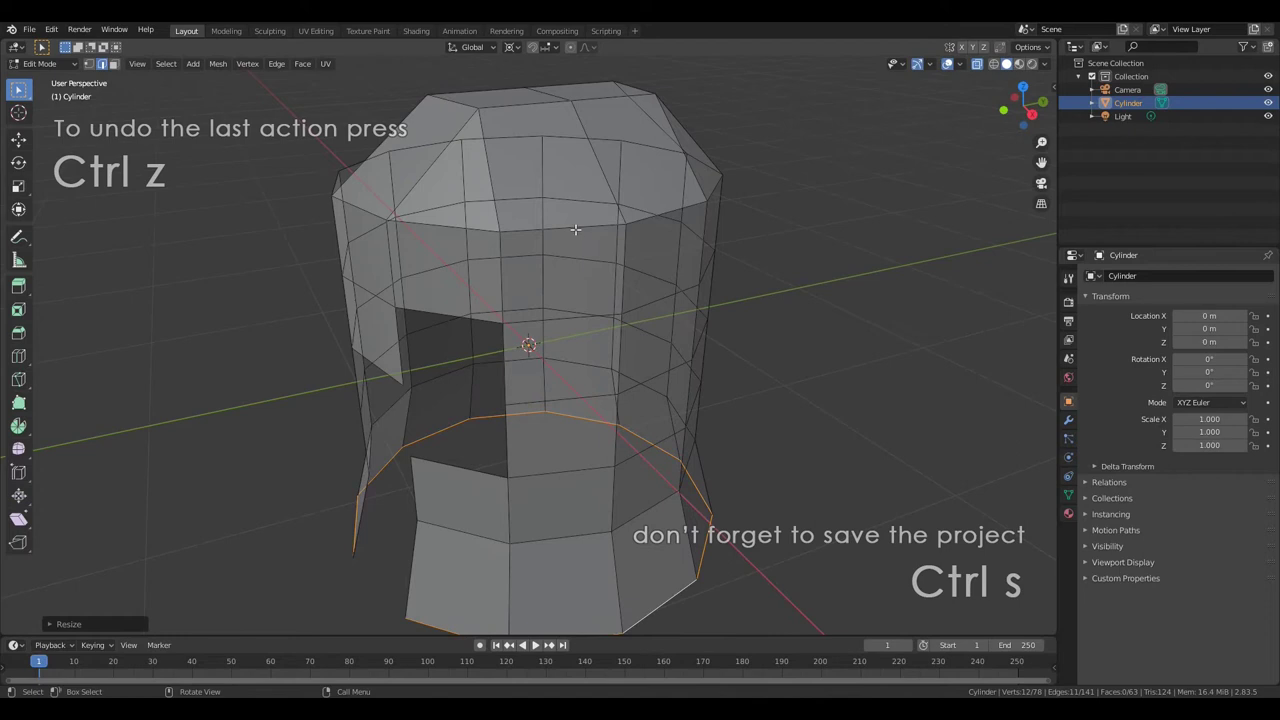
# Scale up the edge loop just below the crown
pyautogui.press('alt')
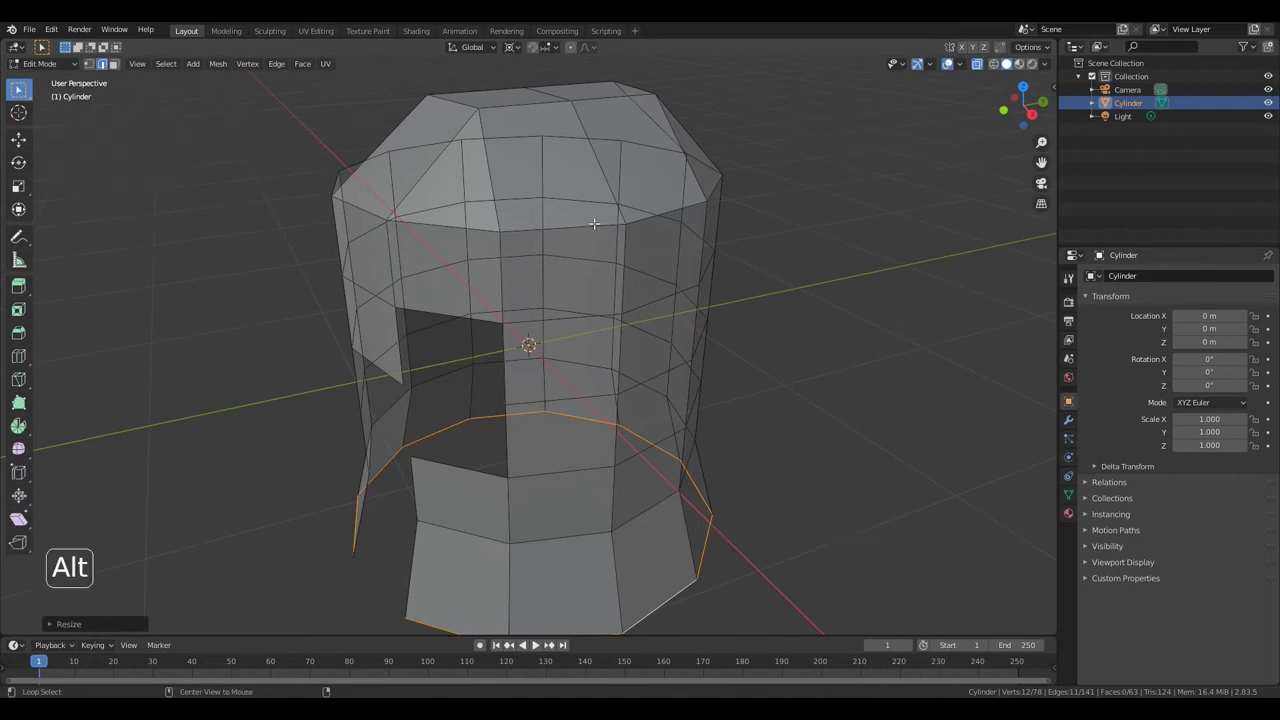
pyautogui.keyDown('alt'); pyautogui.click(565, 227); pyautogui.keyUp('alt')
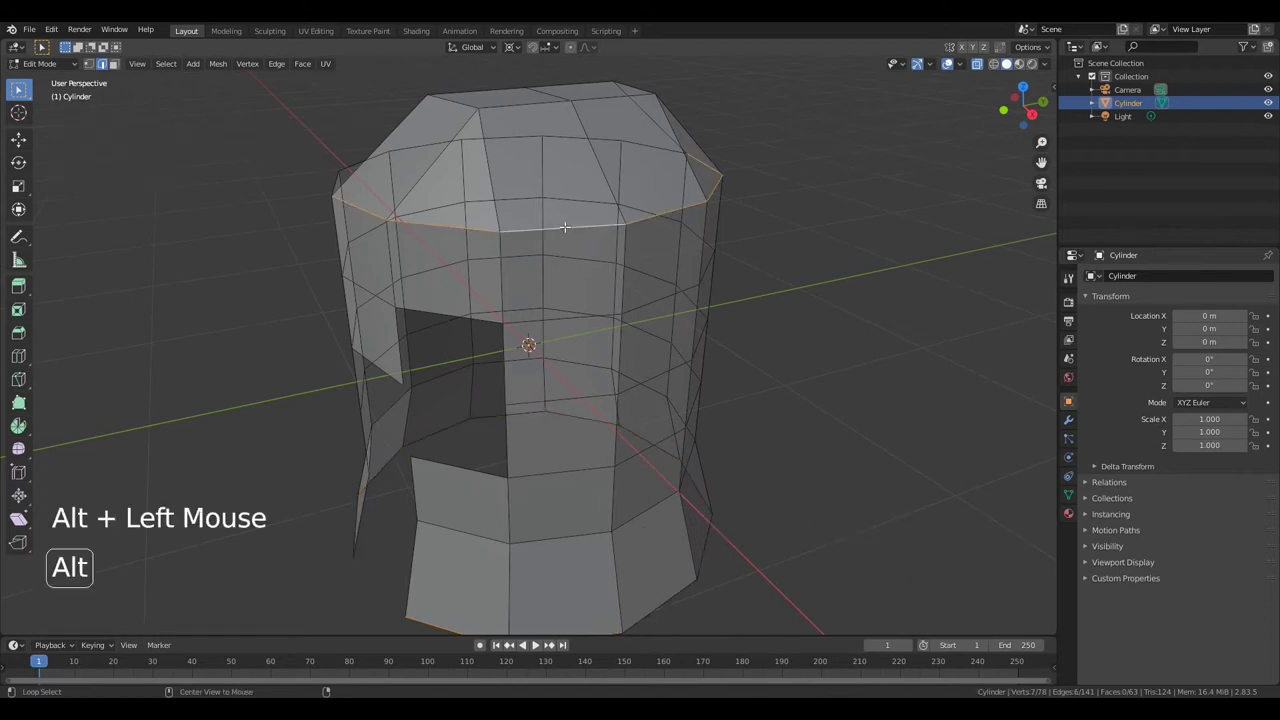
pyautogui.press('s')
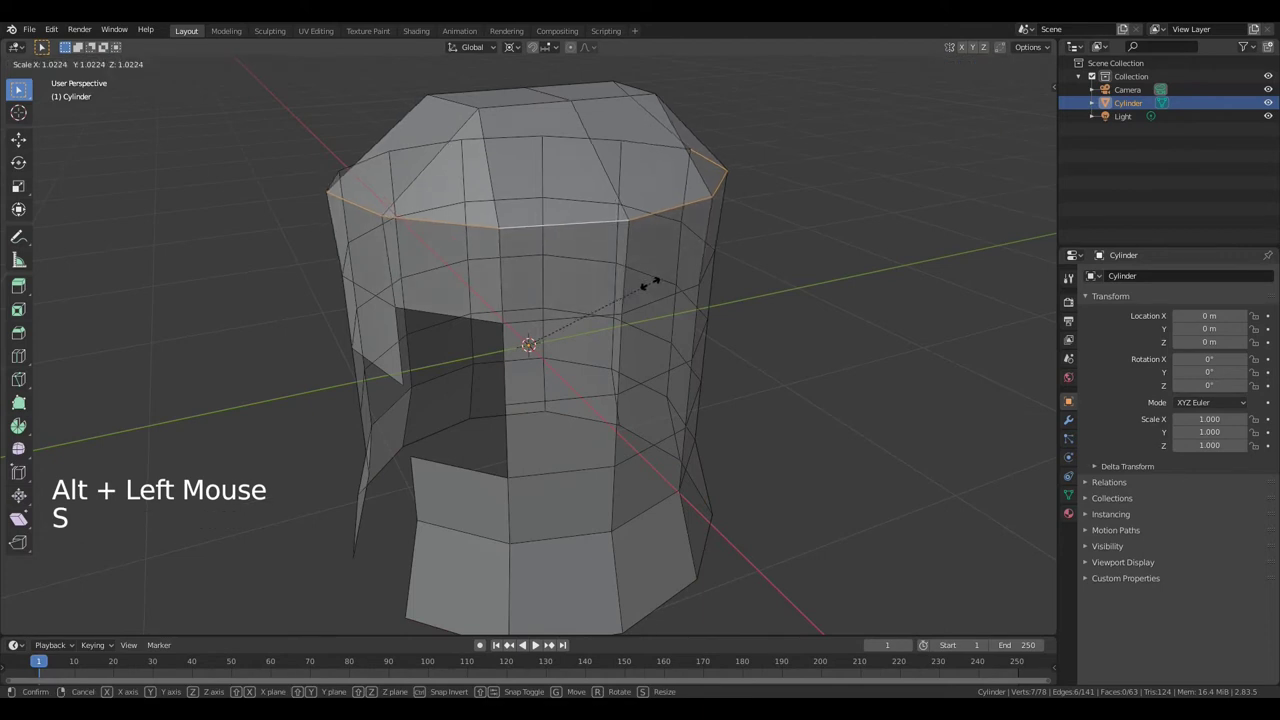
pyautogui.click(675, 288)
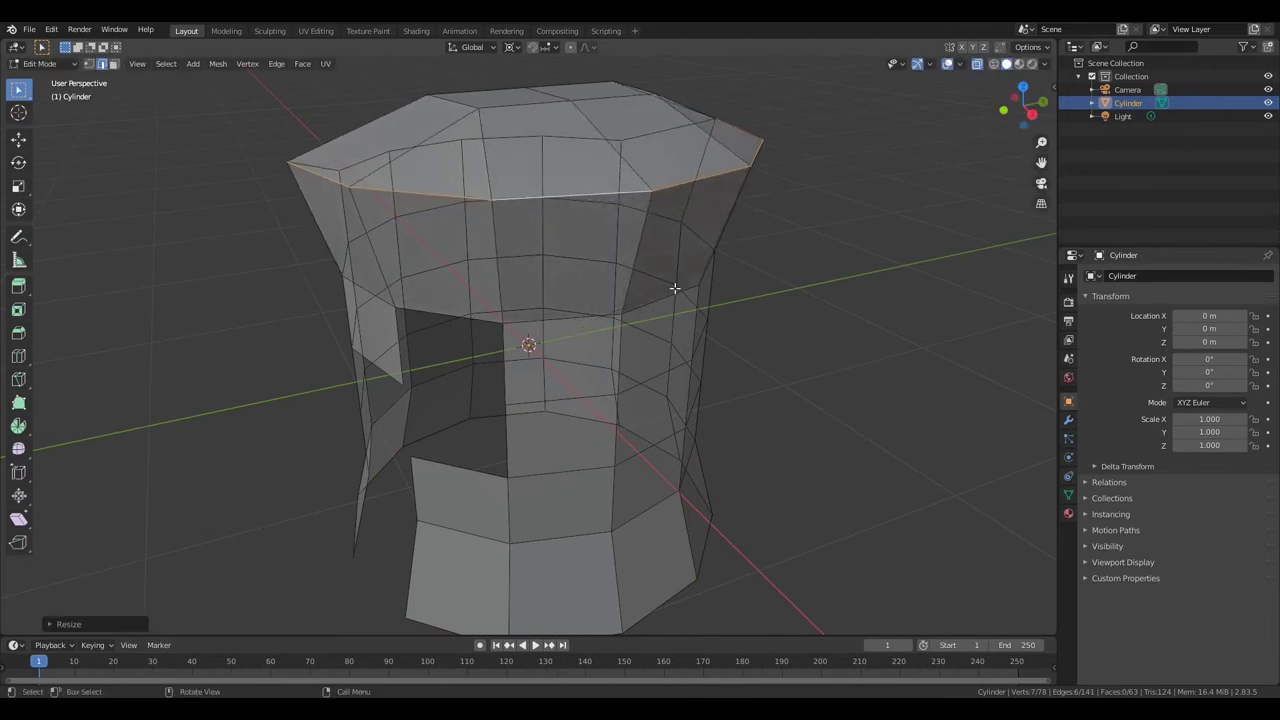
pyautogui.press('KP_3')
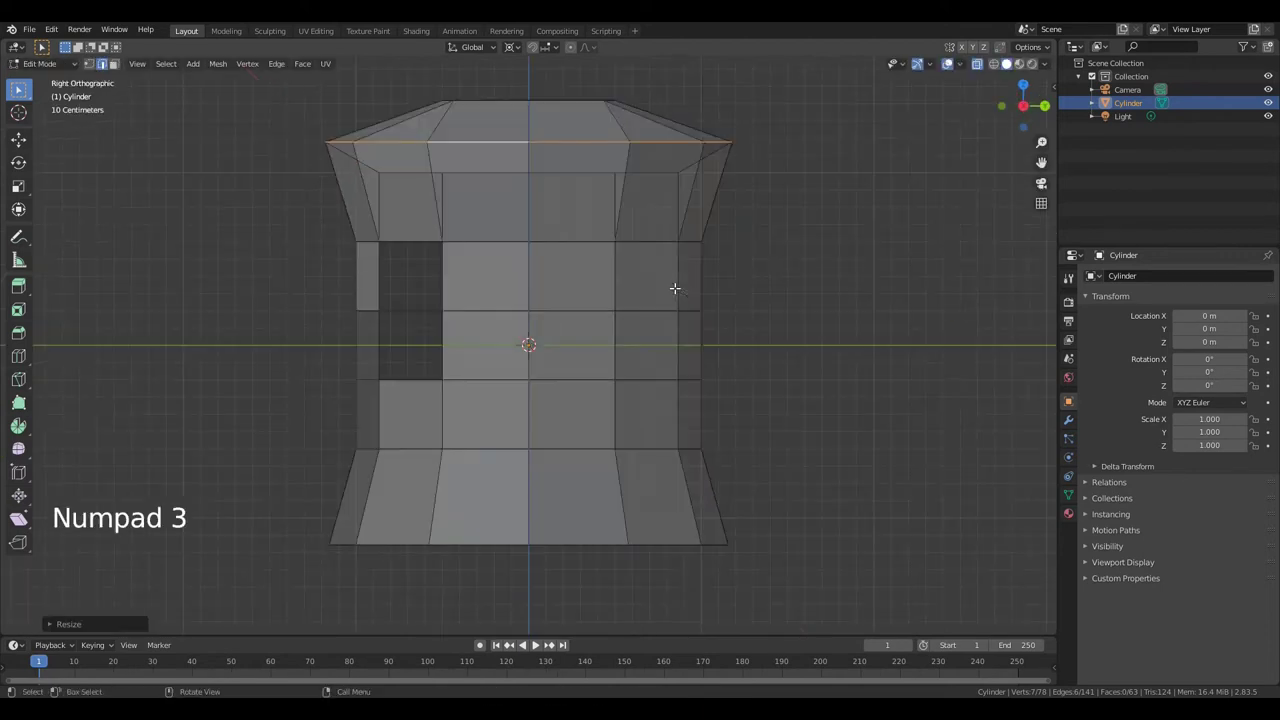
# Tilt the top cap forward and rotate the helmet's bottom edge loop
pyautogui.moveTo(263, 79); pyautogui.dragTo(797, 155)
pyautogui.press('r')
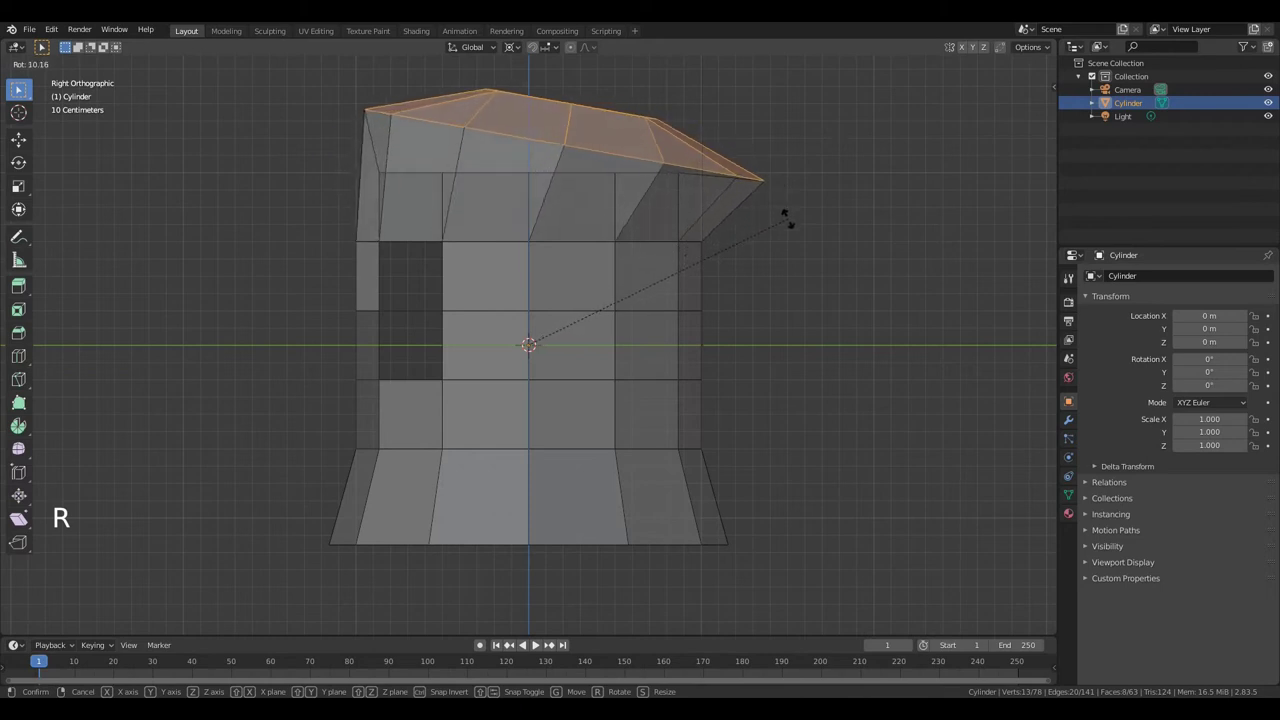
pyautogui.click(788, 218)
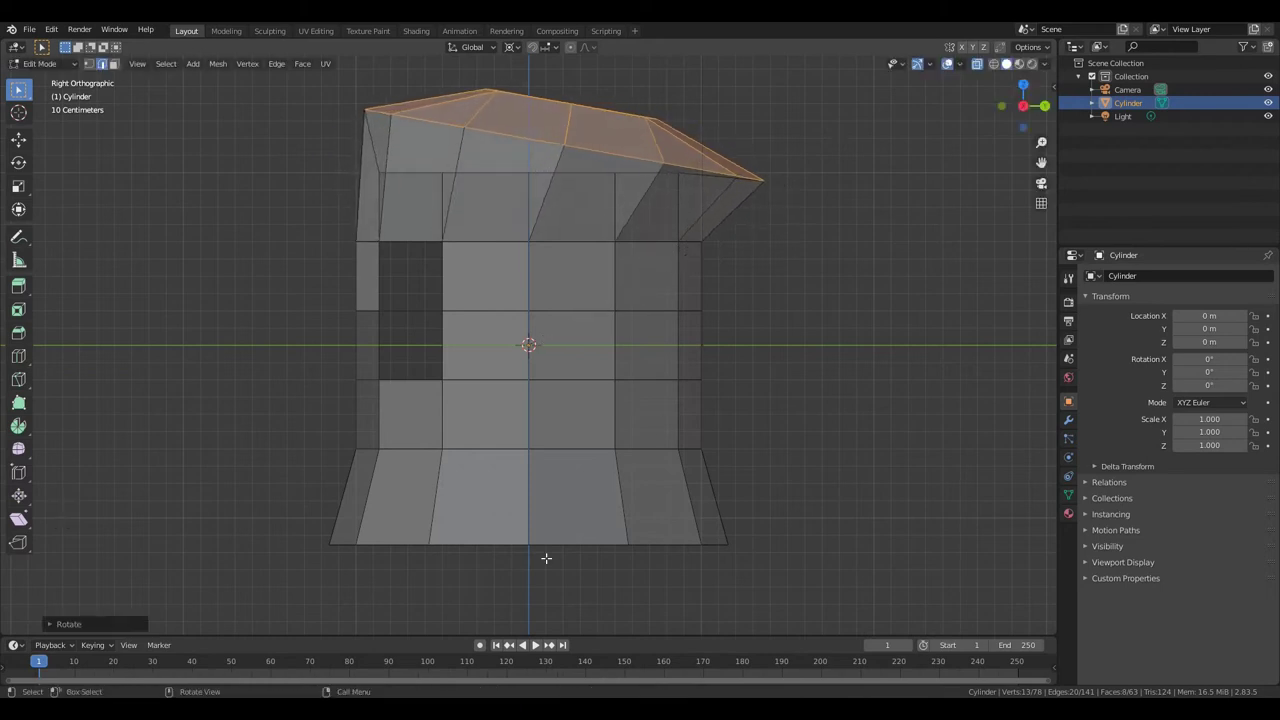
pyautogui.press('alt')
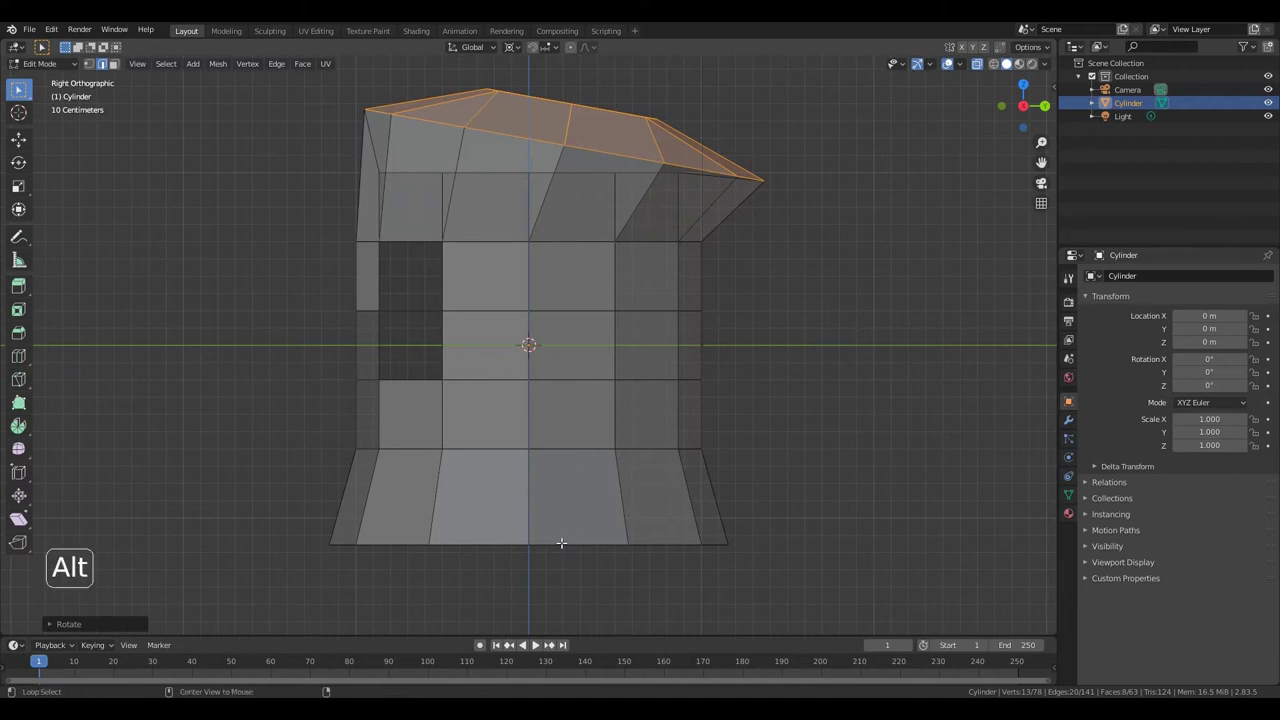
pyautogui.keyDown('alt'); pyautogui.click(586, 544); pyautogui.keyUp('alt')
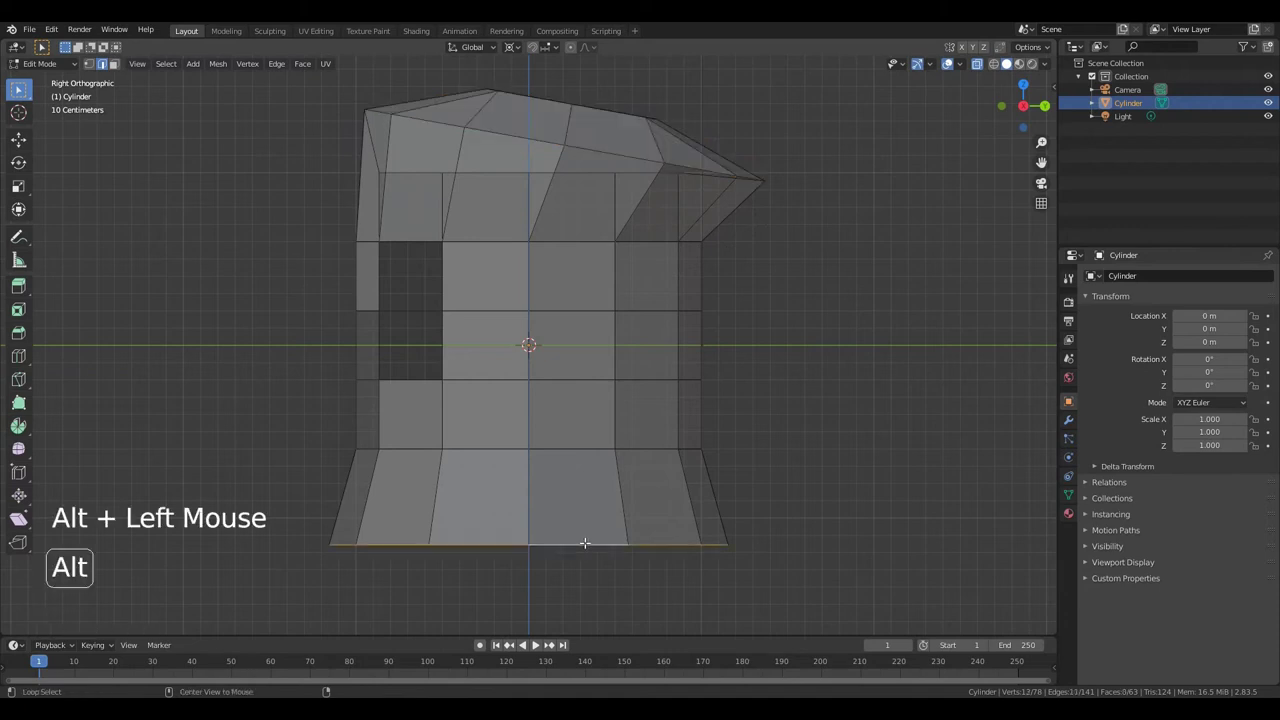
pyautogui.press('r')
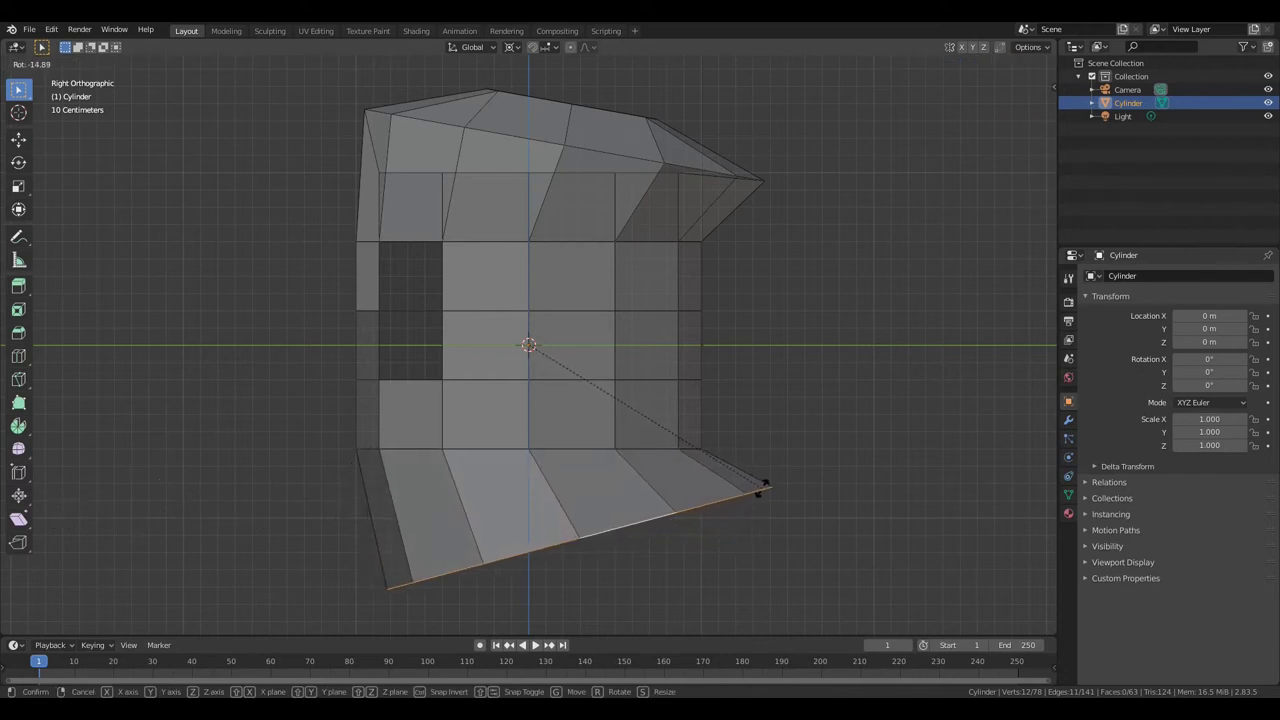
pyautogui.click(762, 486)
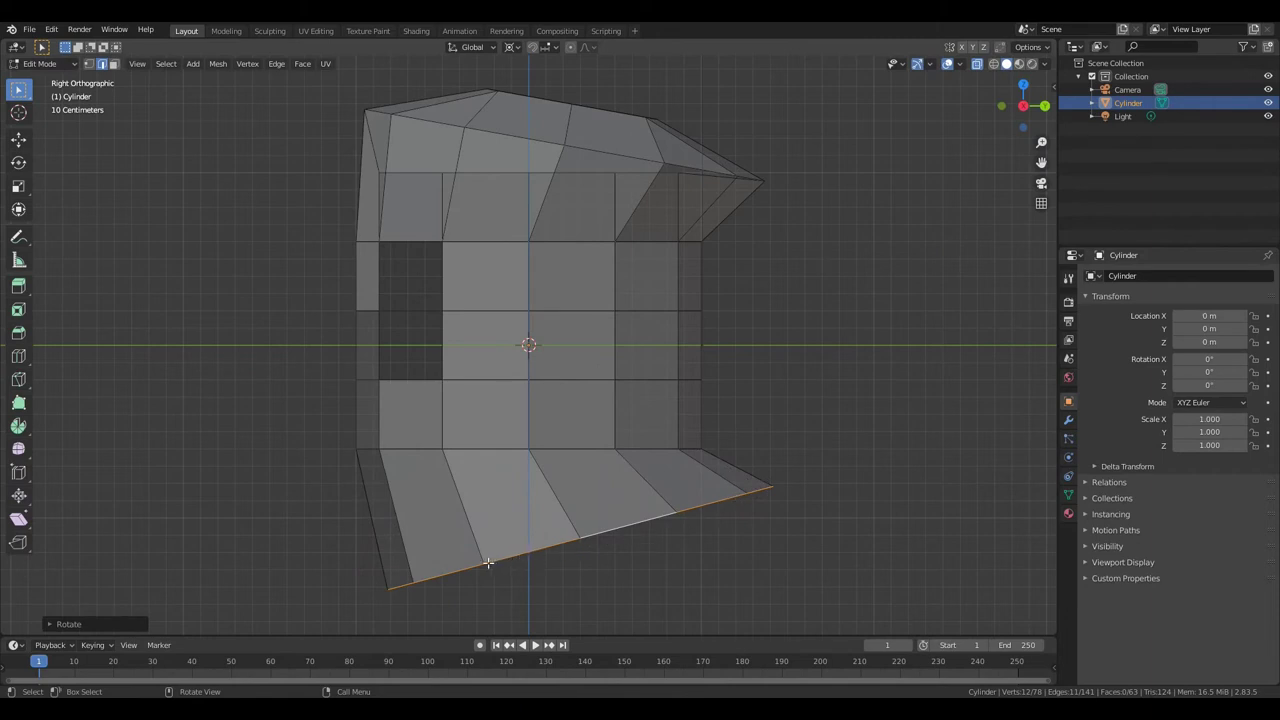
# Rotate the lower guard's bottom edges and lower them about 0.32 m along Z
pyautogui.press('a')
pyautogui.press('a')
pyautogui.press('a')
pyautogui.moveTo(302, 532); pyautogui.dragTo(505, 605)
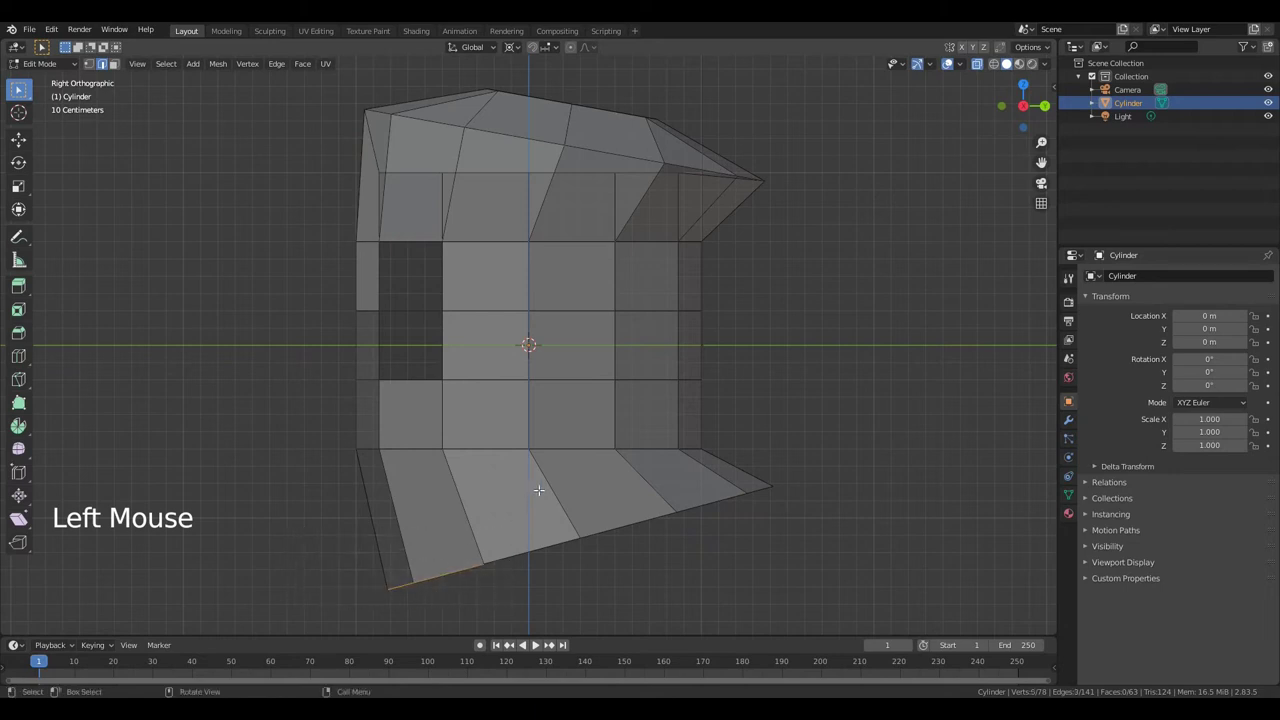
pyautogui.press('r')
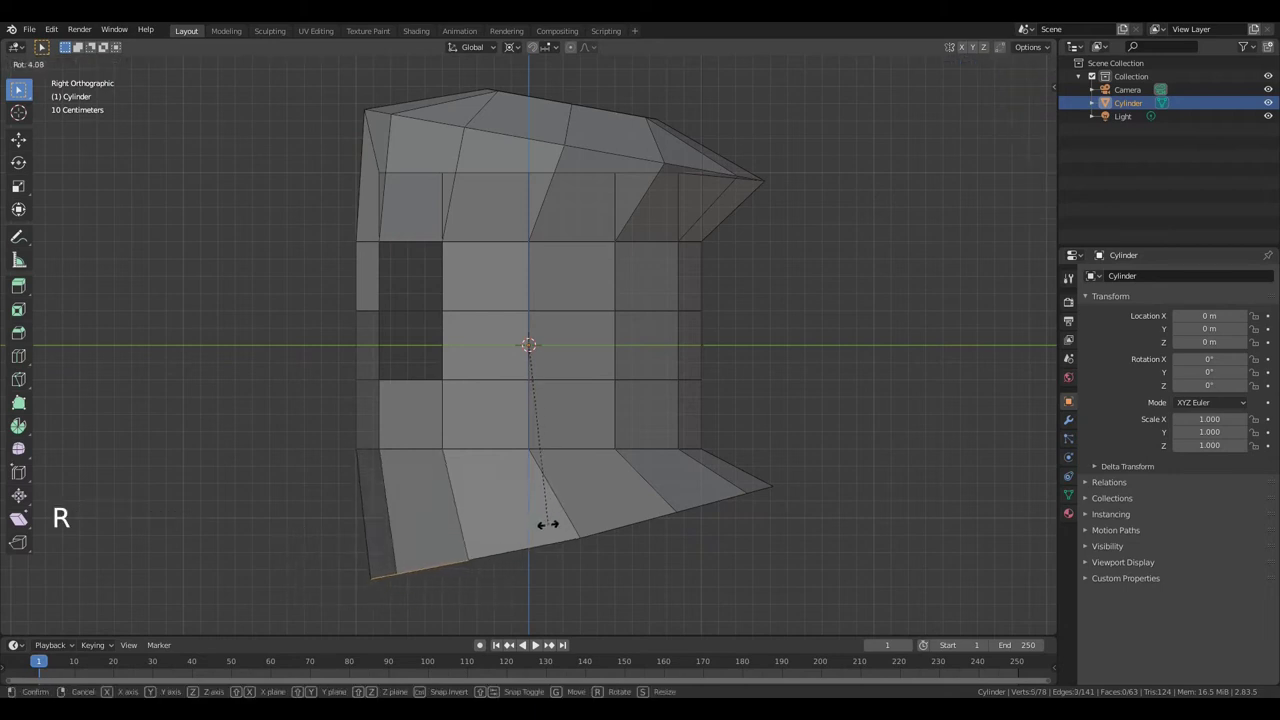
pyautogui.click(476, 565)
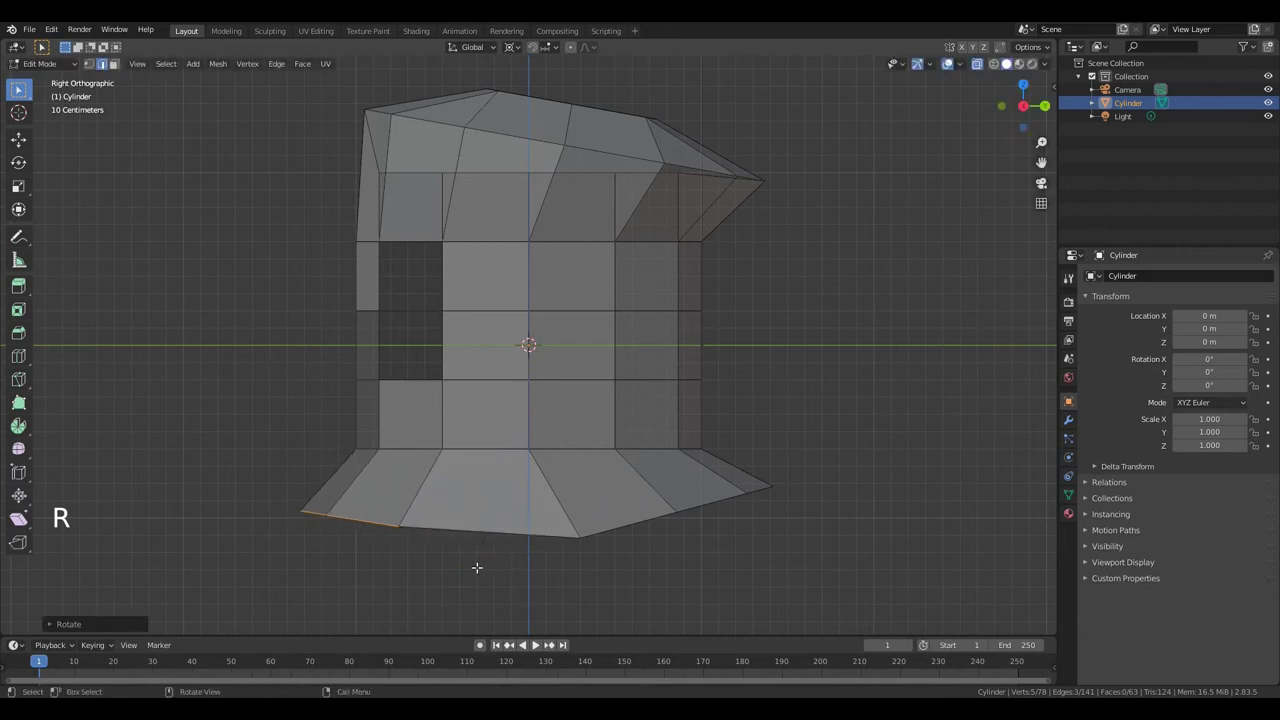
pyautogui.press('g')
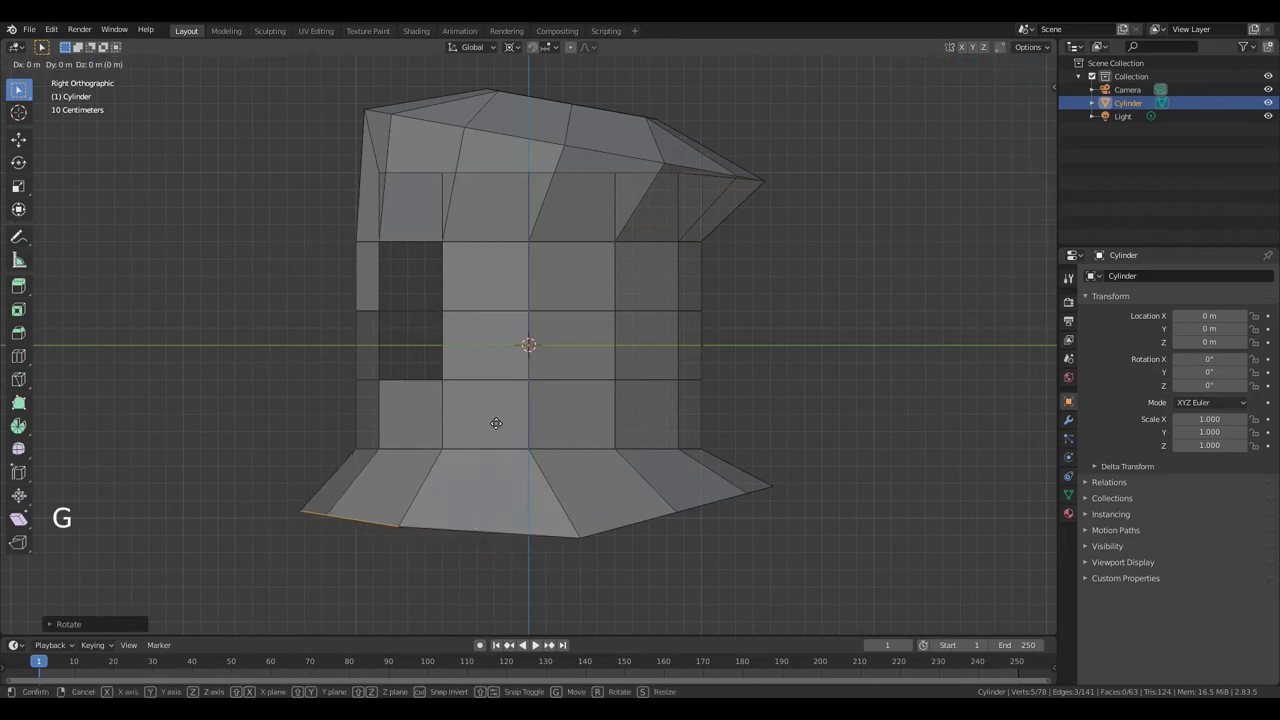
pyautogui.press('z')
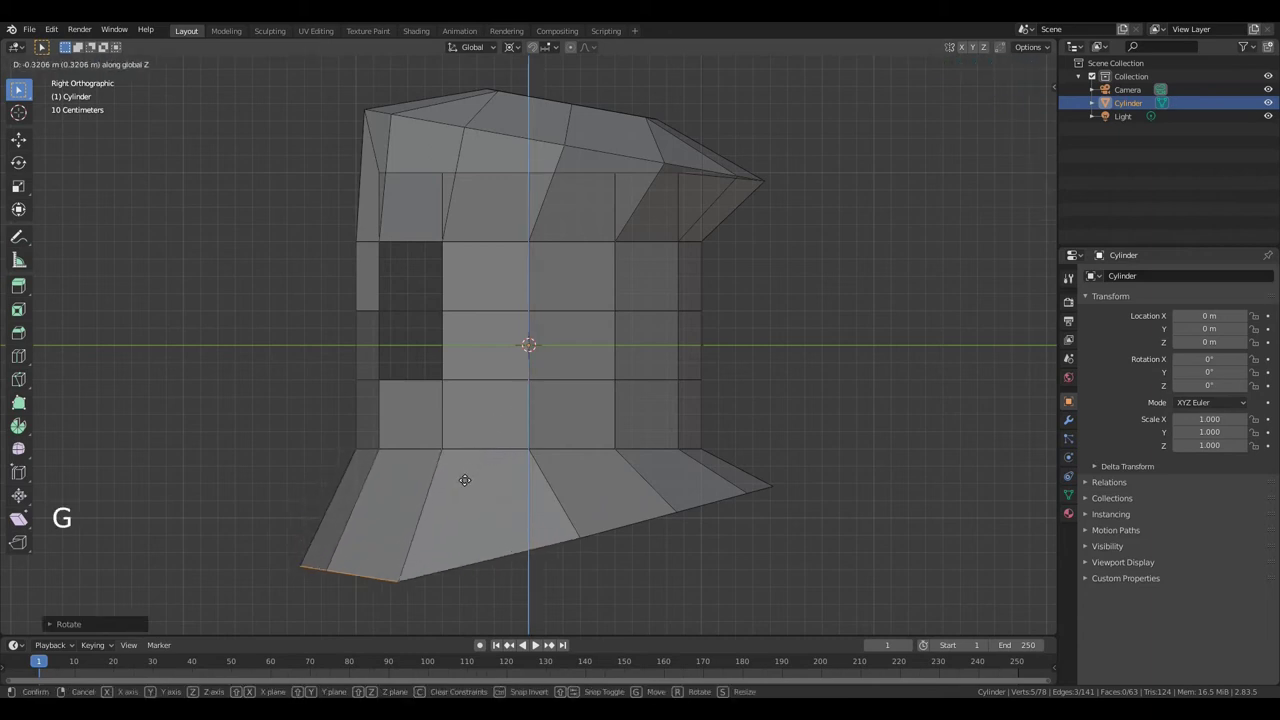
pyautogui.click(458, 509)
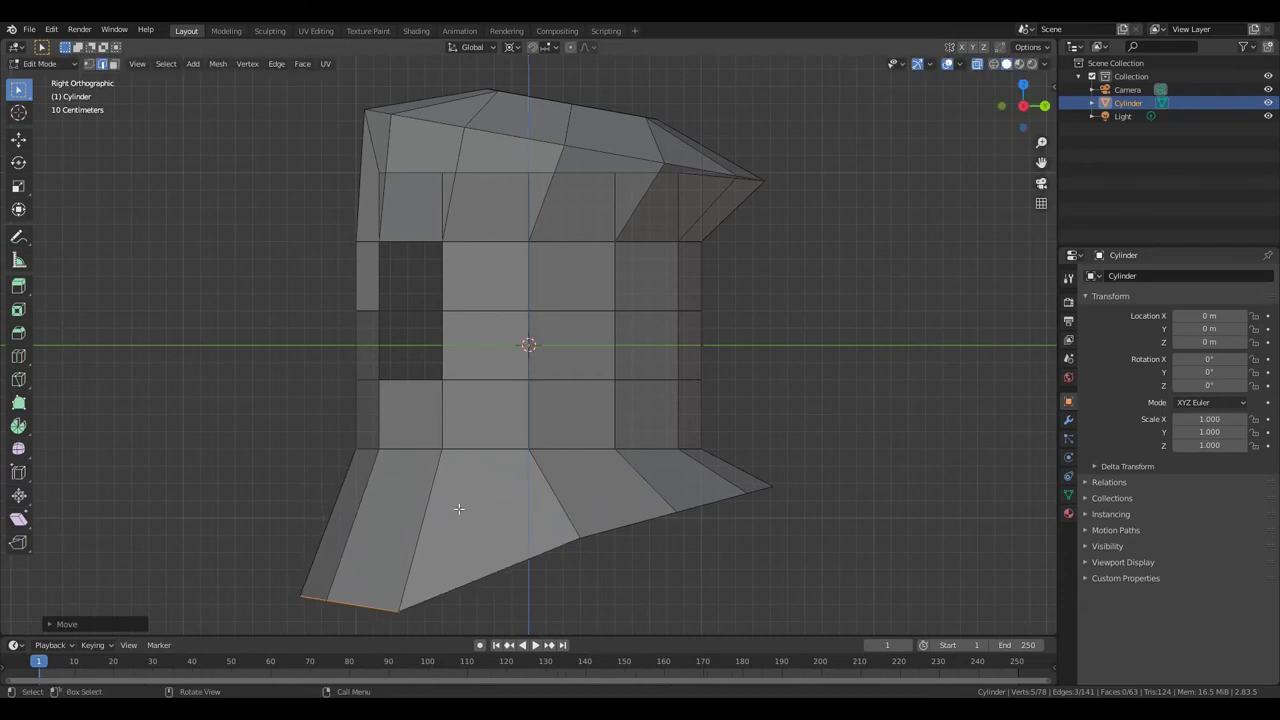
pyautogui.moveTo(420, 516); pyautogui.dragTo(477, 540, button='middle')
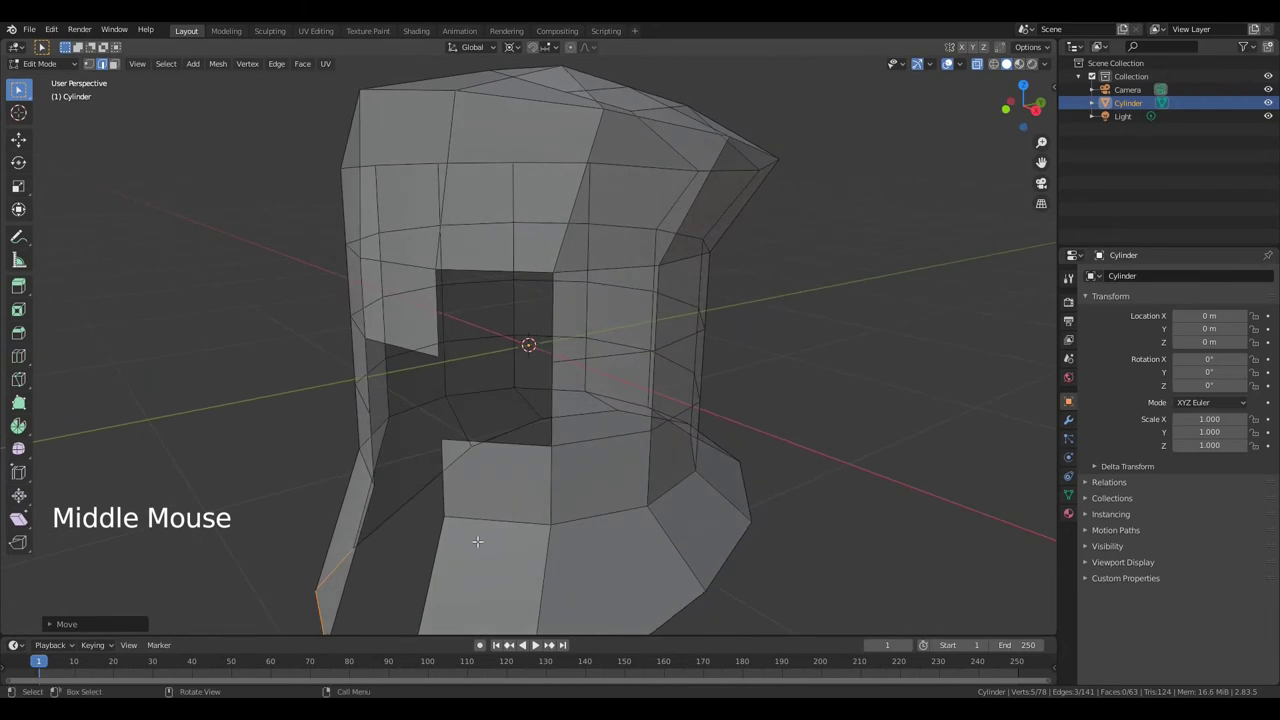
pyautogui.scroll(-1, 478, 541)
# Slide a vertex along its edge on the face opening's right side
pyautogui.scroll(-1, 478, 541)
pyautogui.press('1')
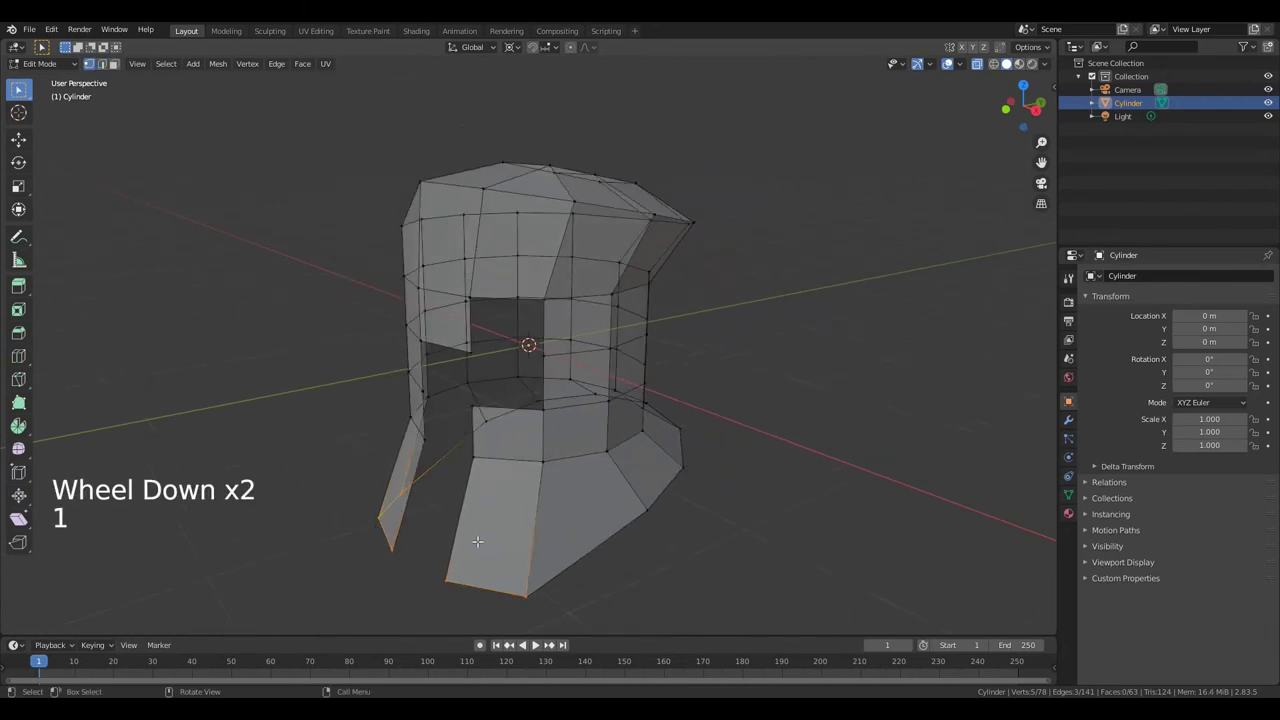
pyautogui.click(543, 357)
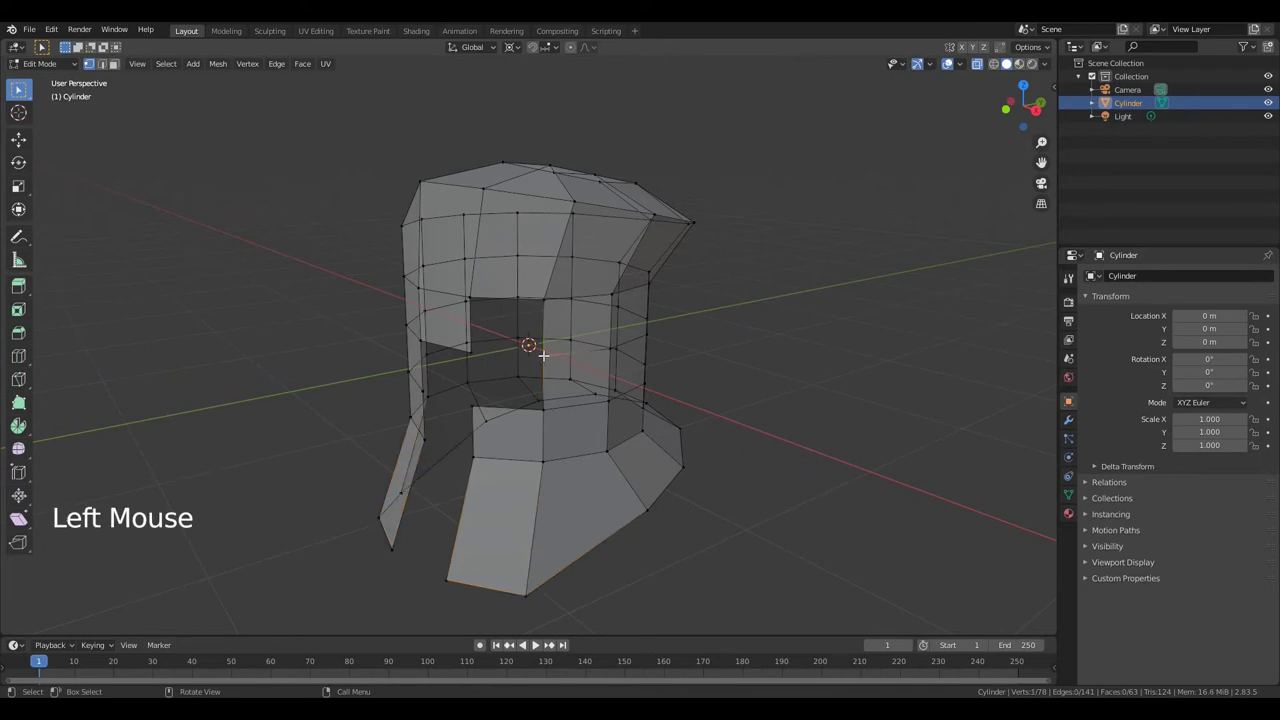
pyautogui.press('g')
pyautogui.press('g')
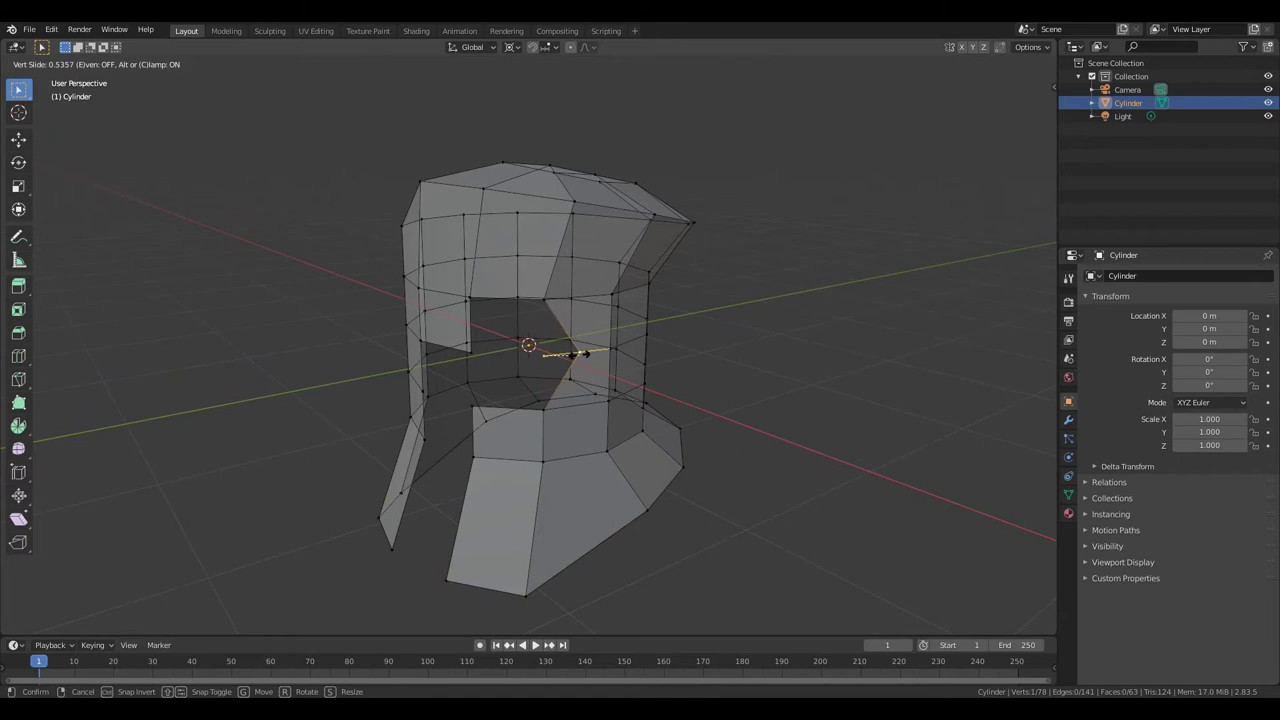
pyautogui.click(579, 354)
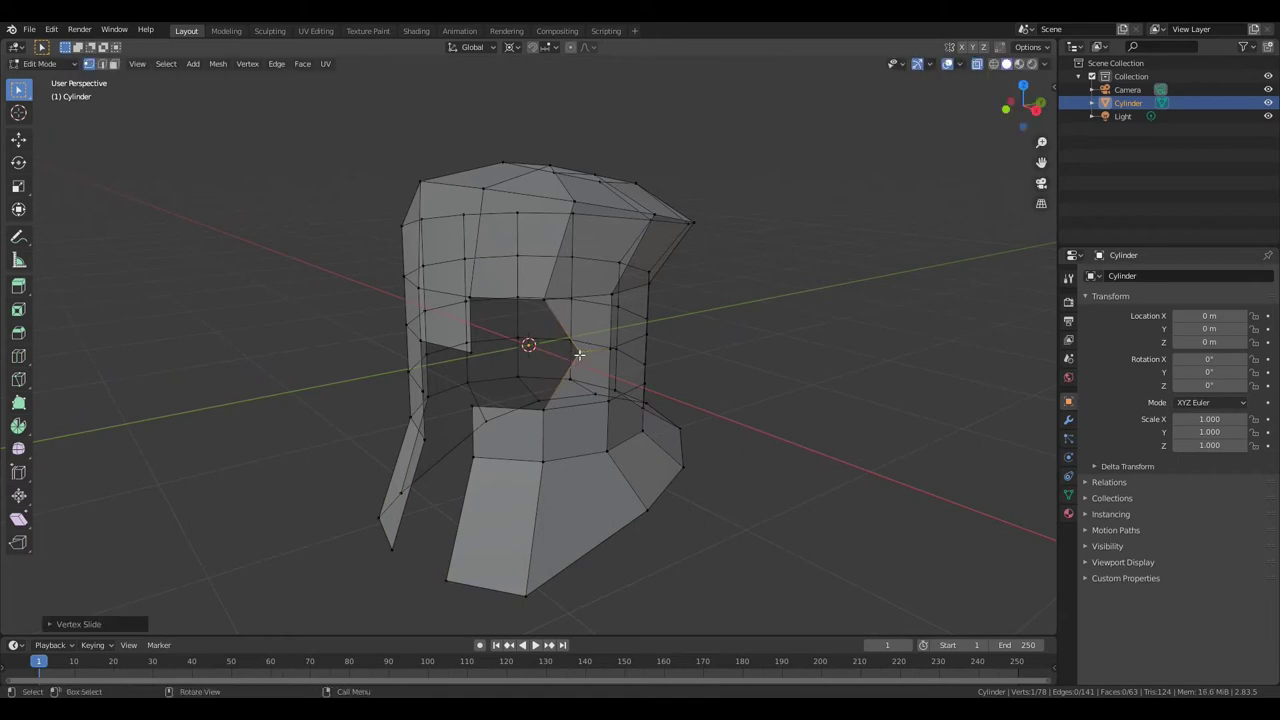
# Delete the vertex on the face opening's left side
pyautogui.click(472, 352)
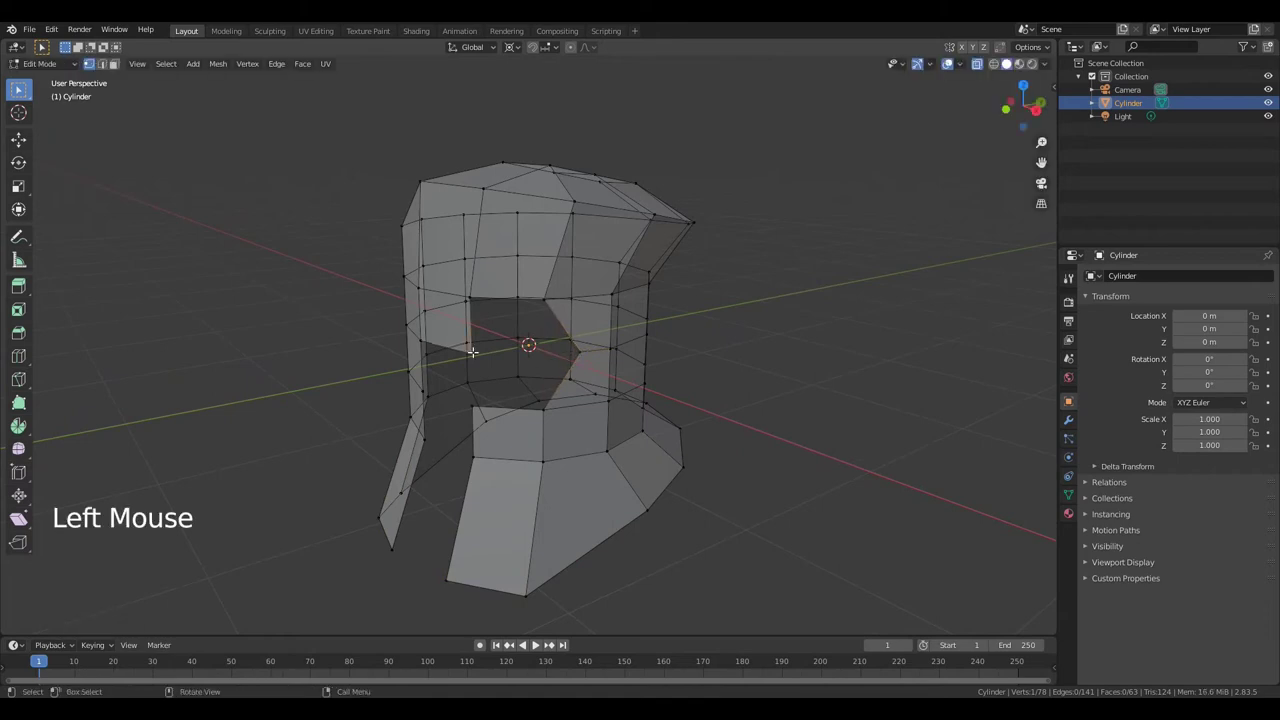
pyautogui.press('x')
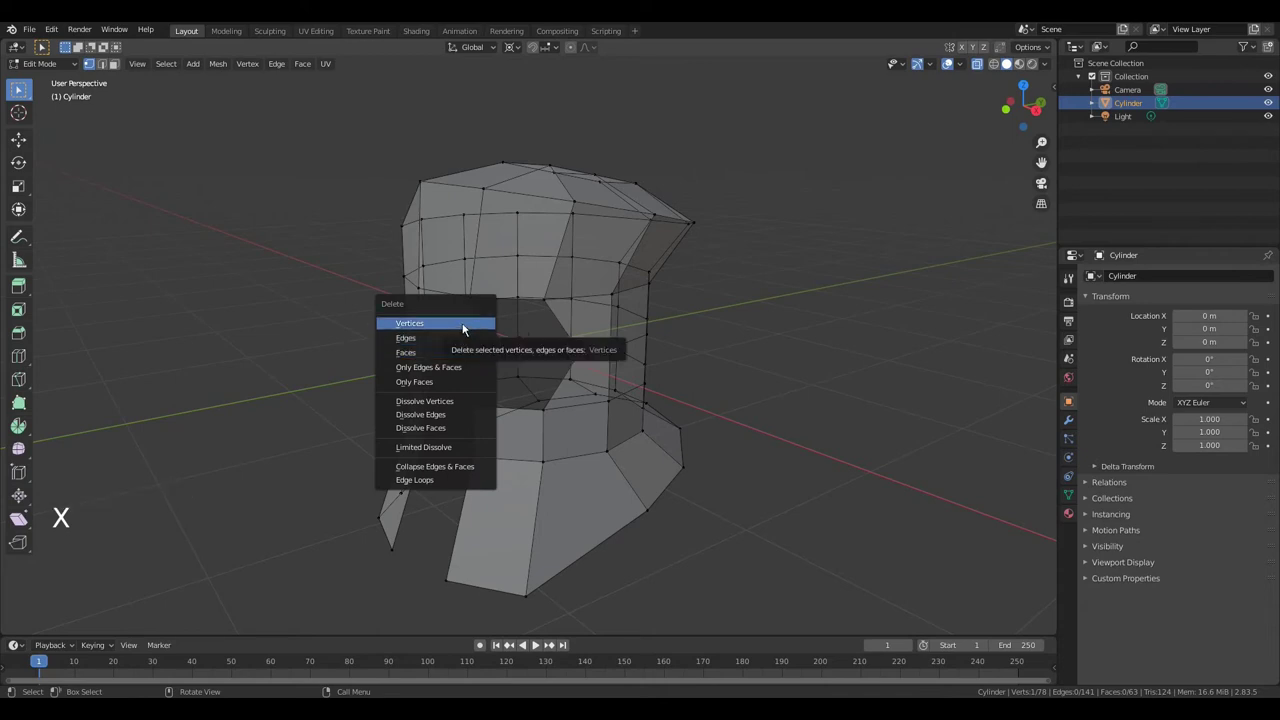
pyautogui.click(462, 323)
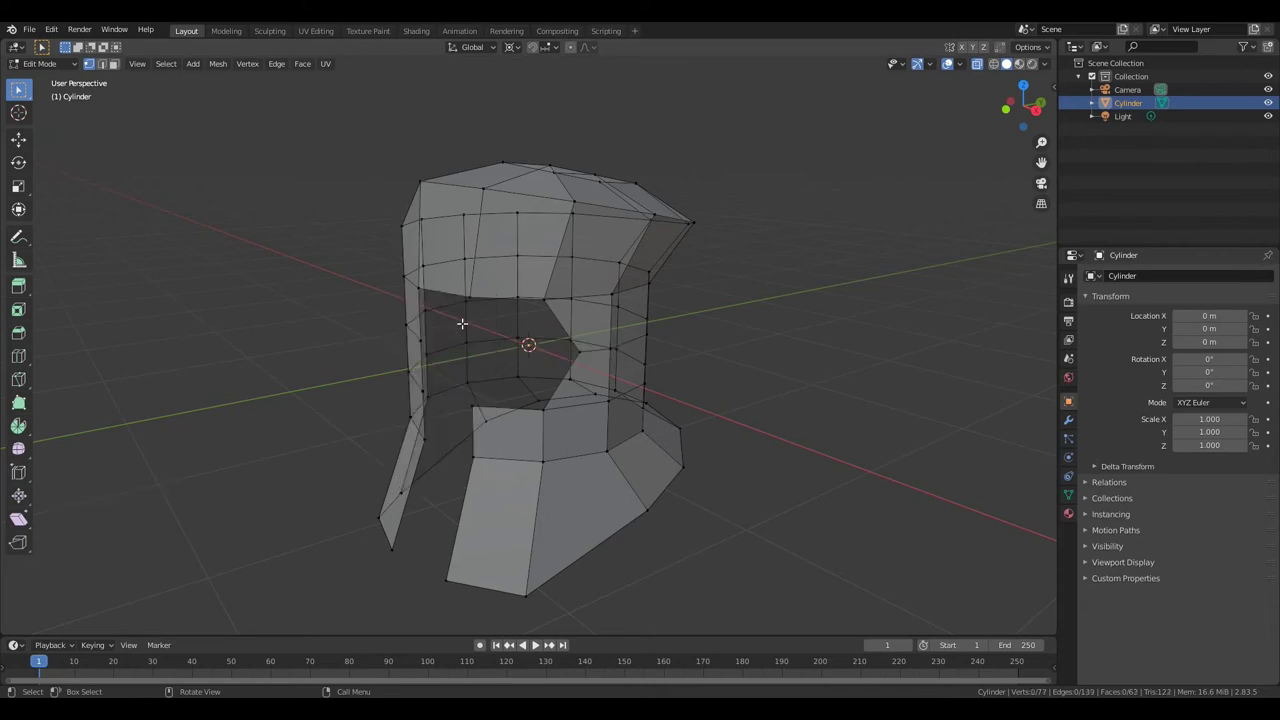
pyautogui.press('2')
pyautogui.click(443, 296)
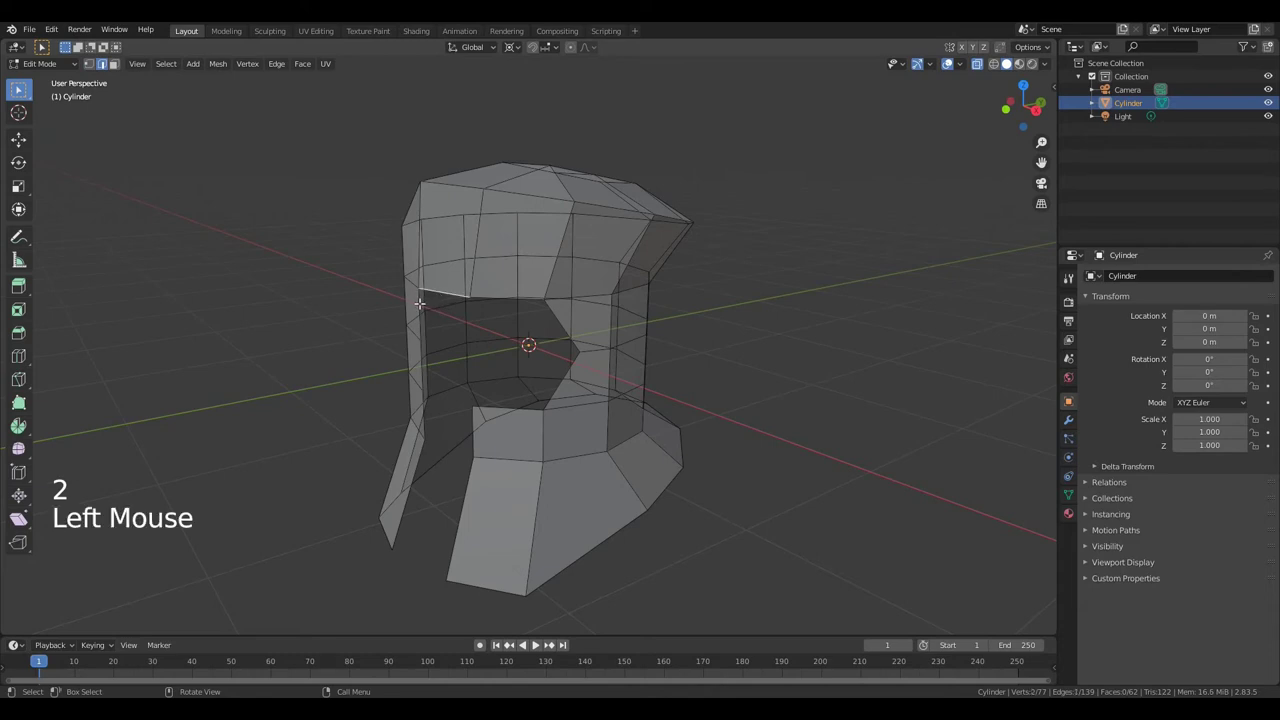
# Fill a face across the gap, then extrude an edge along X and shift it along Y
pyautogui.keyDown('shift'); pyautogui.click(420, 306); pyautogui.keyUp('shift')
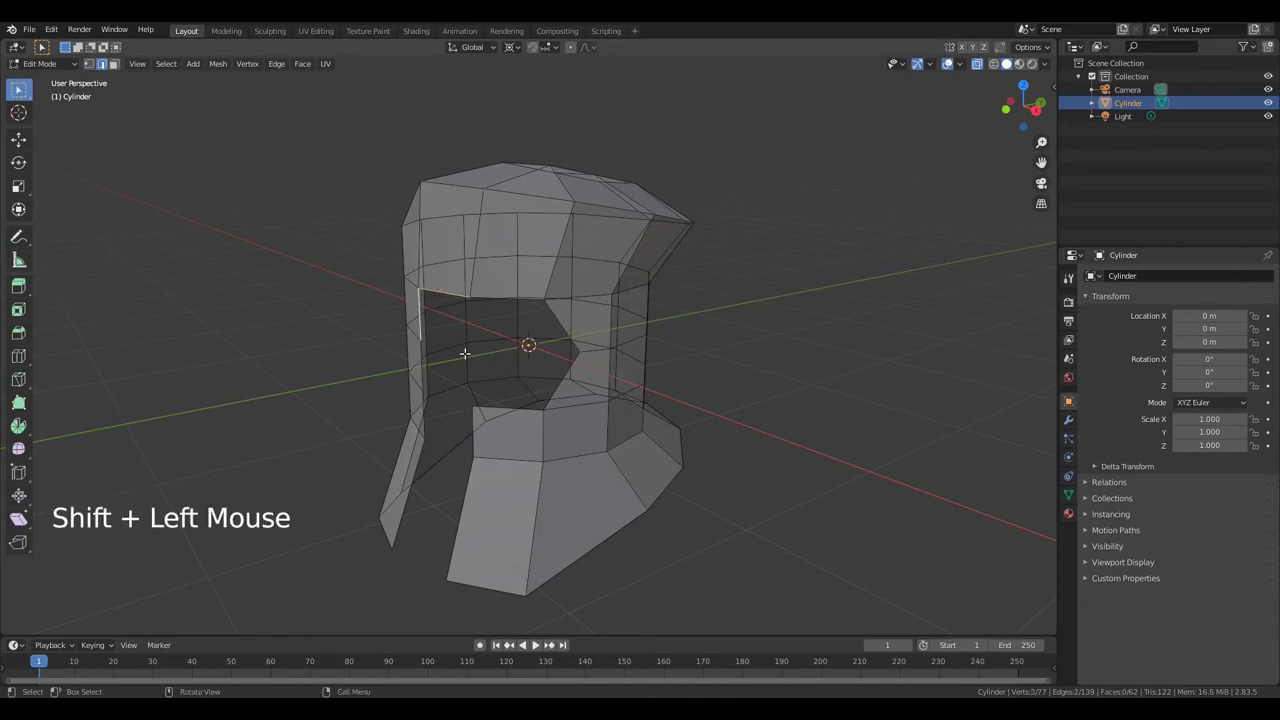
pyautogui.press('f')
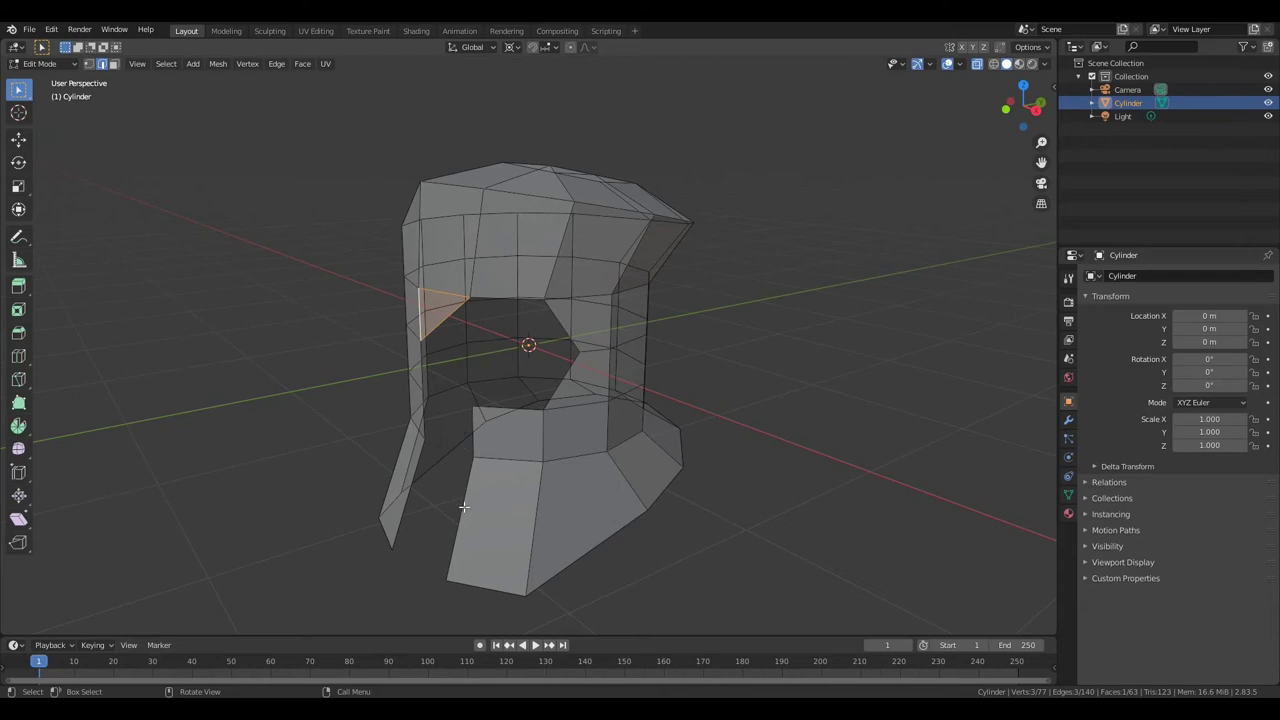
pyautogui.click(465, 512)
pyautogui.press('e')
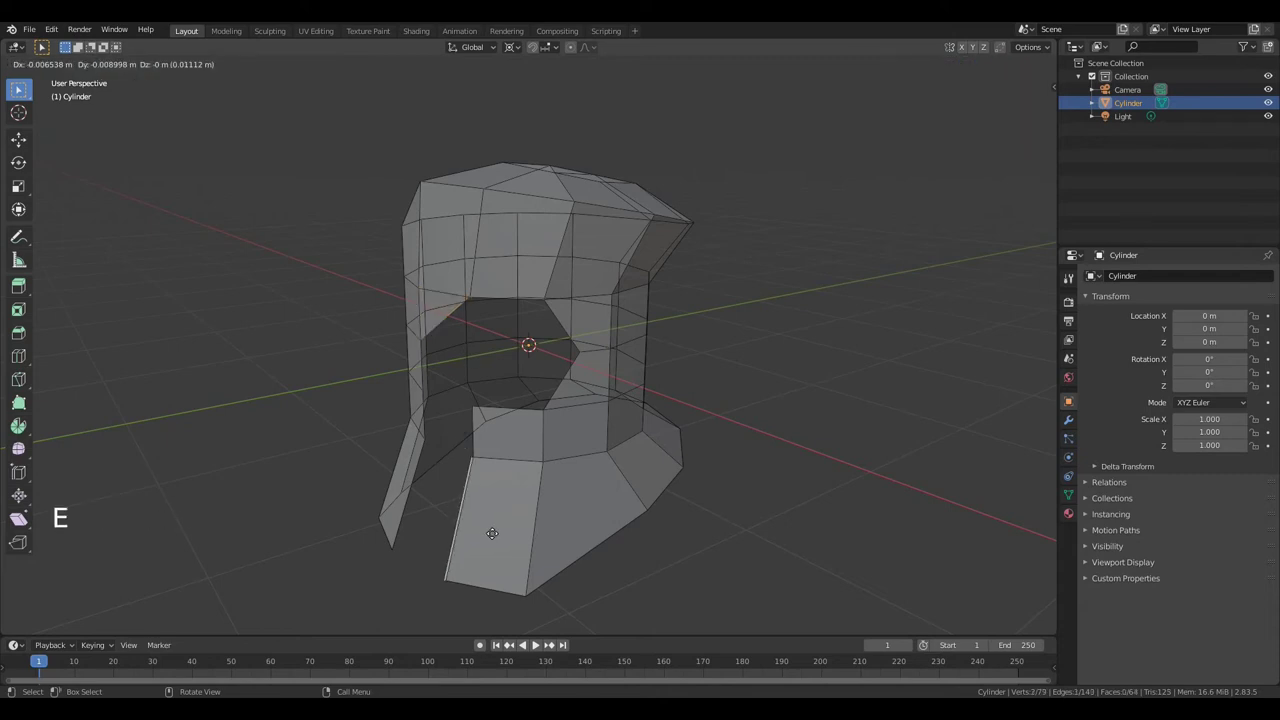
pyautogui.press('x')
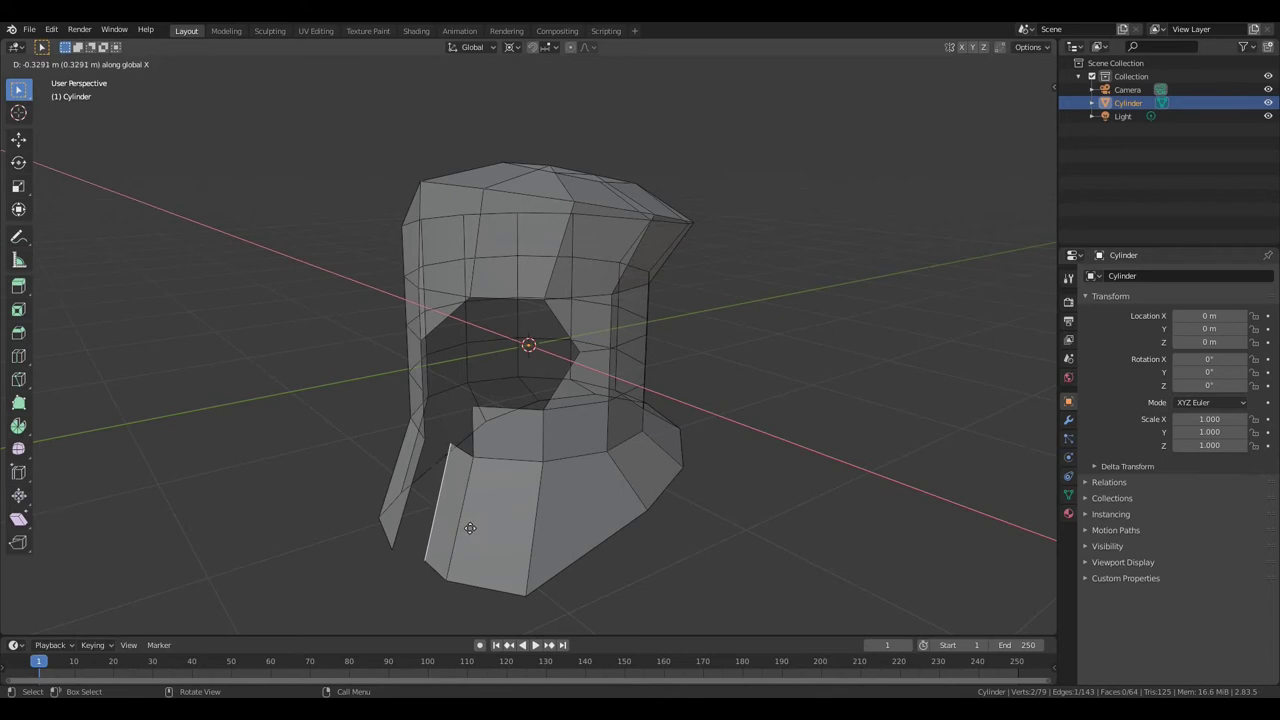
pyautogui.click(470, 528)
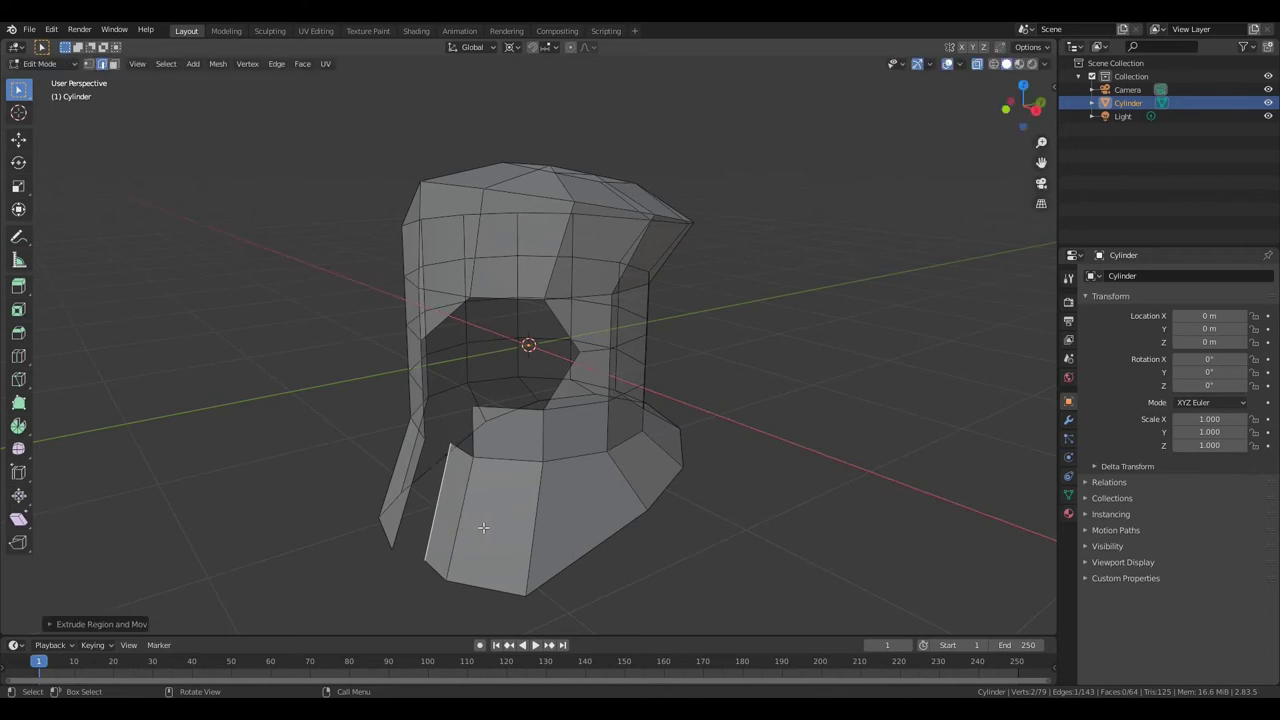
pyautogui.press('g')
pyautogui.press('y')
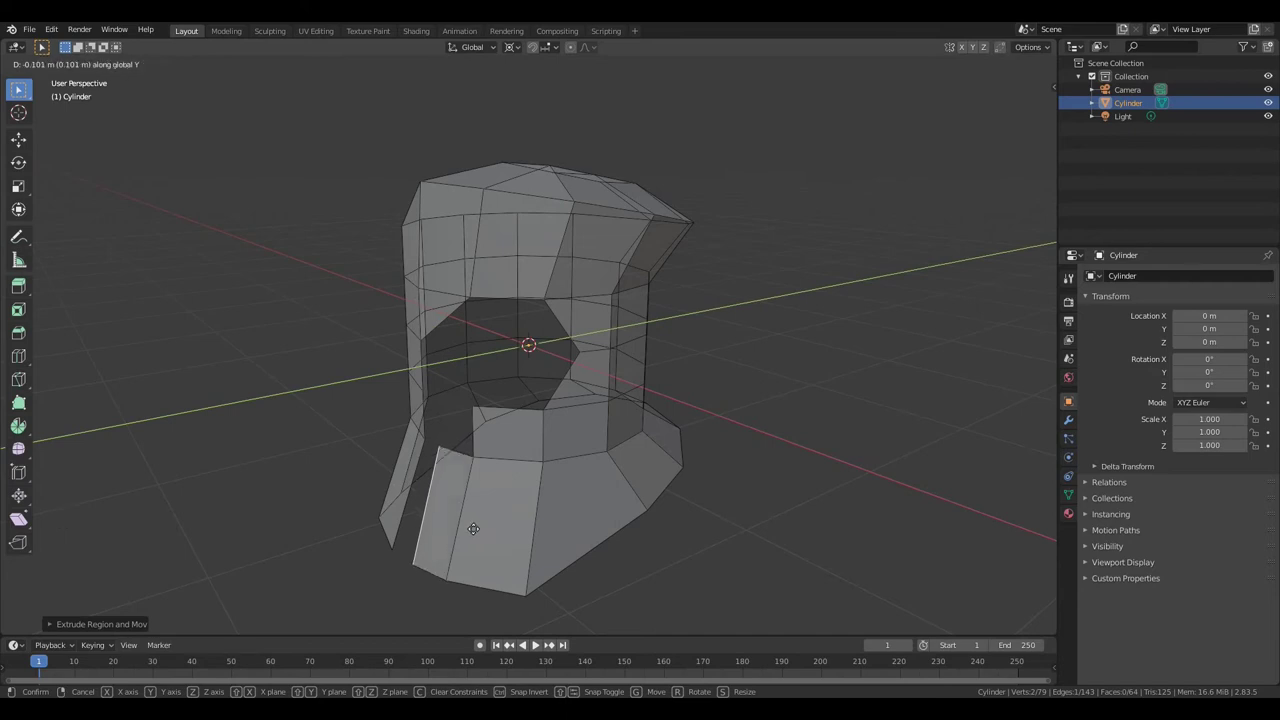
pyautogui.click(473, 528)
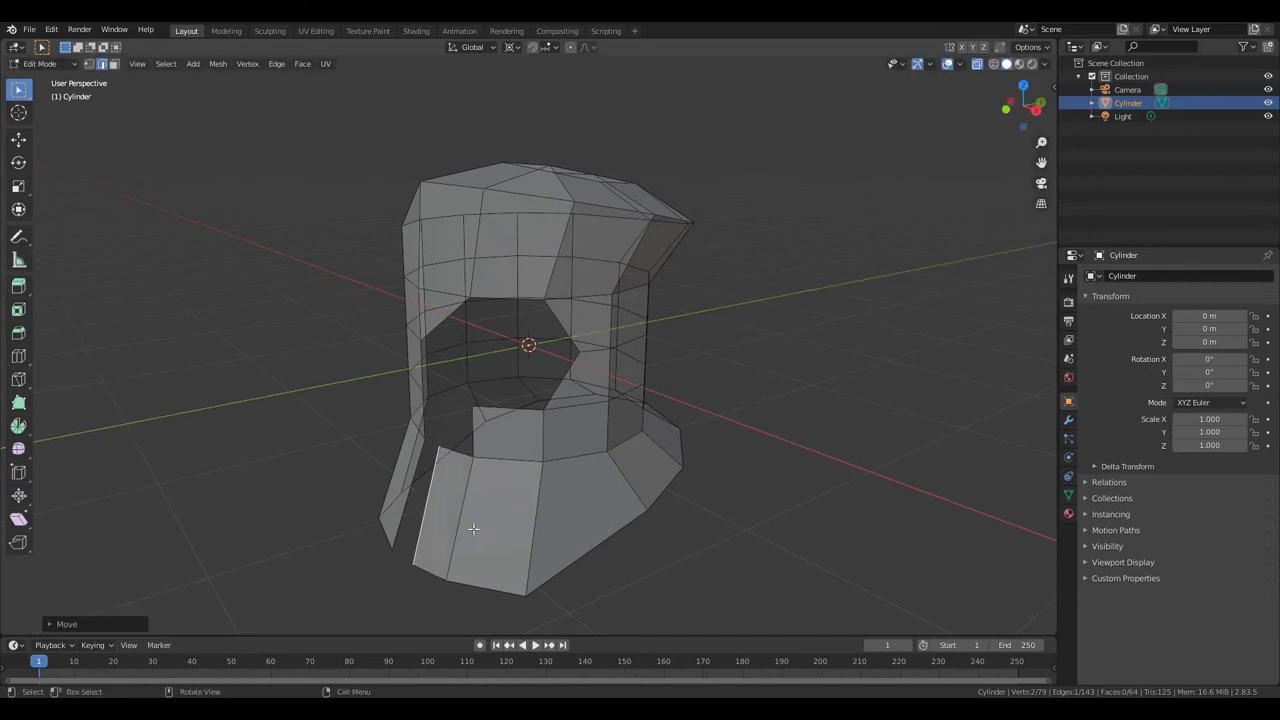
# Fill the remaining gap with a face and vertex-slide a vertex on the opening's lower rim
pyautogui.click(458, 451)
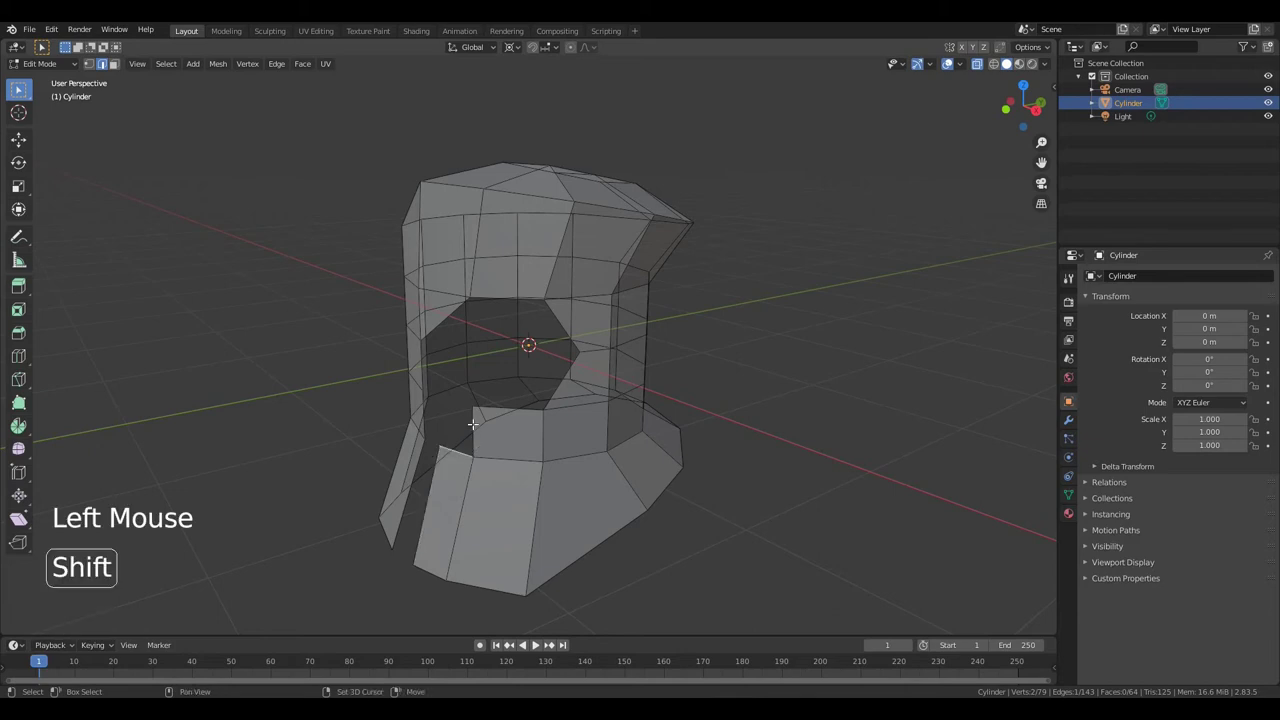
pyautogui.keyDown('shift'); pyautogui.click(473, 421); pyautogui.keyUp('shift')
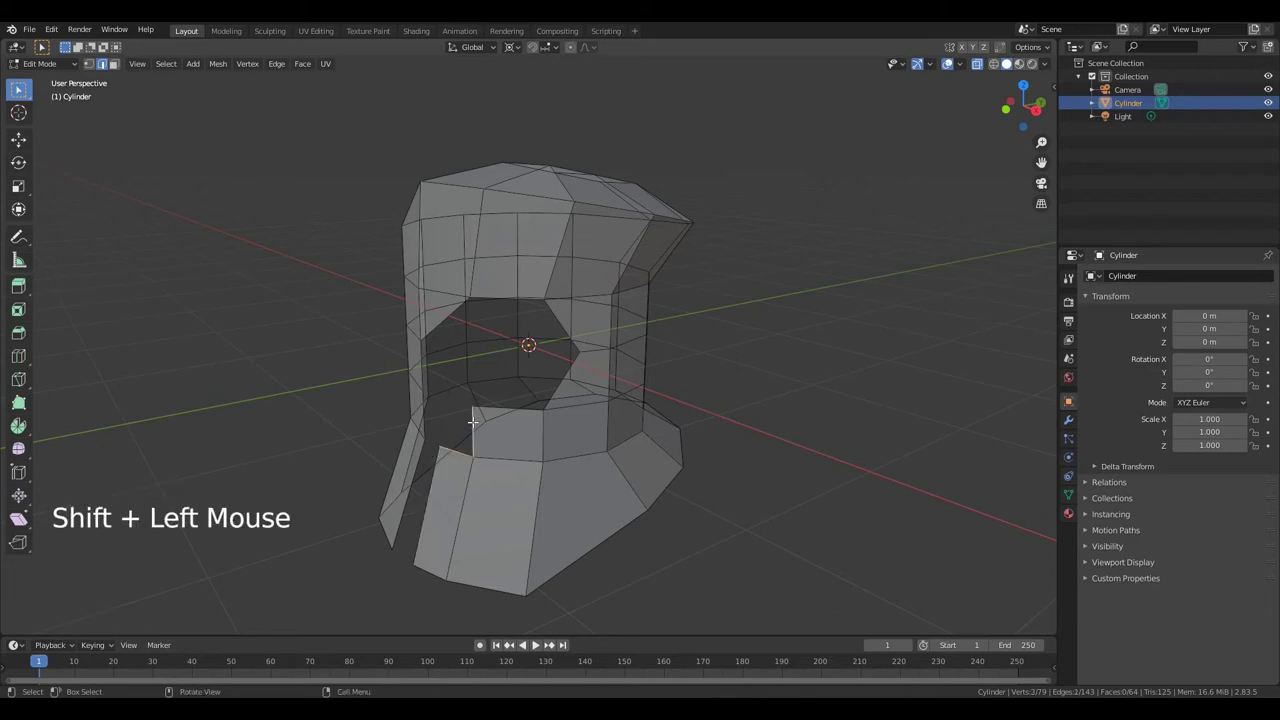
pyautogui.press('f')
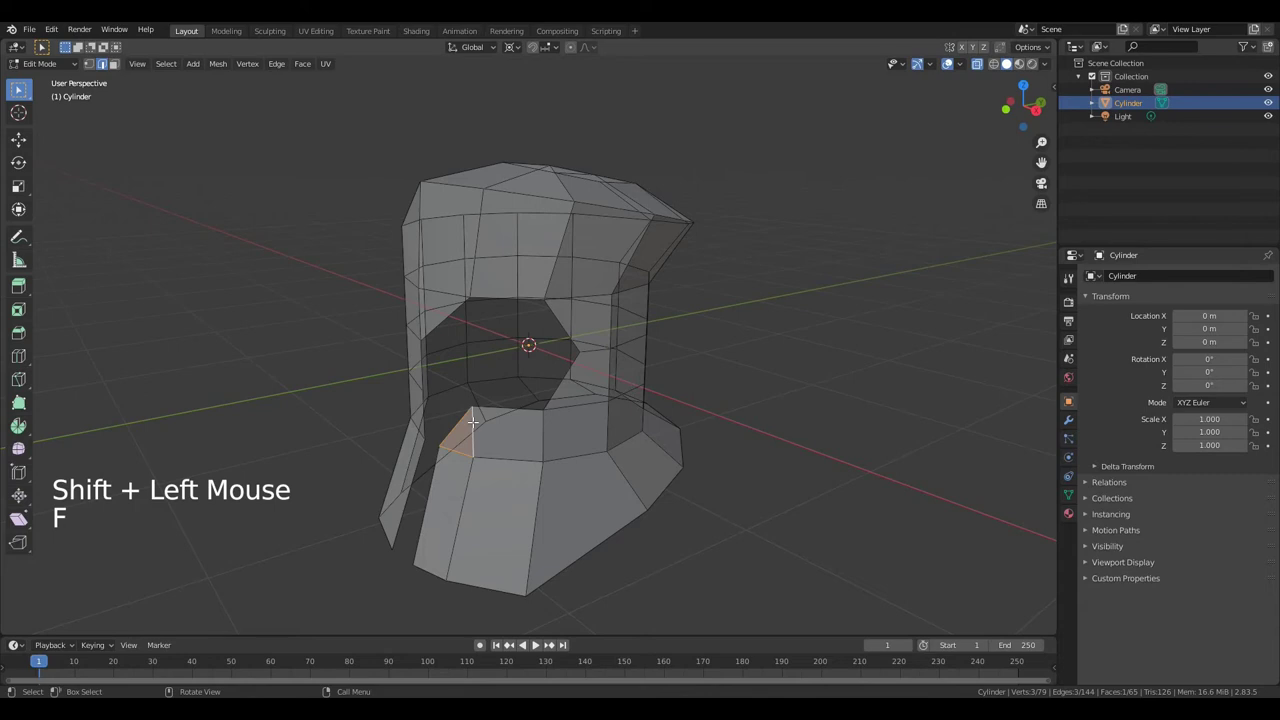
pyautogui.press('1')
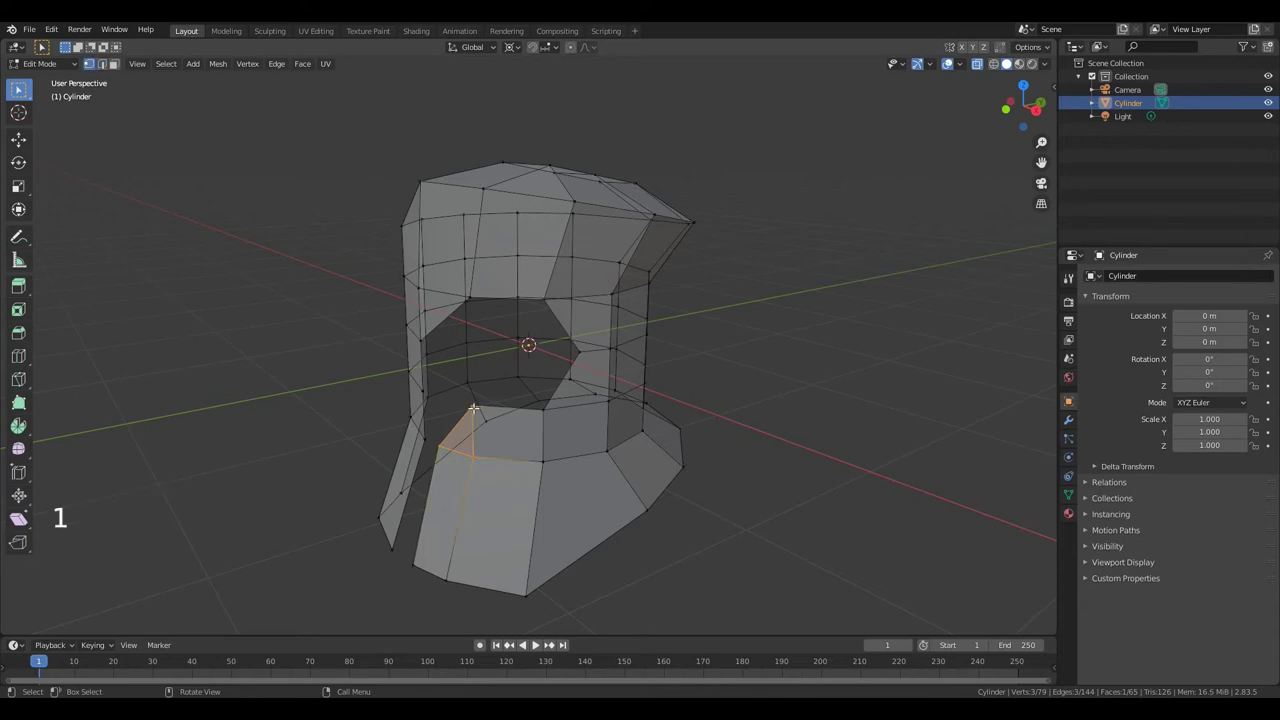
pyautogui.click(473, 406)
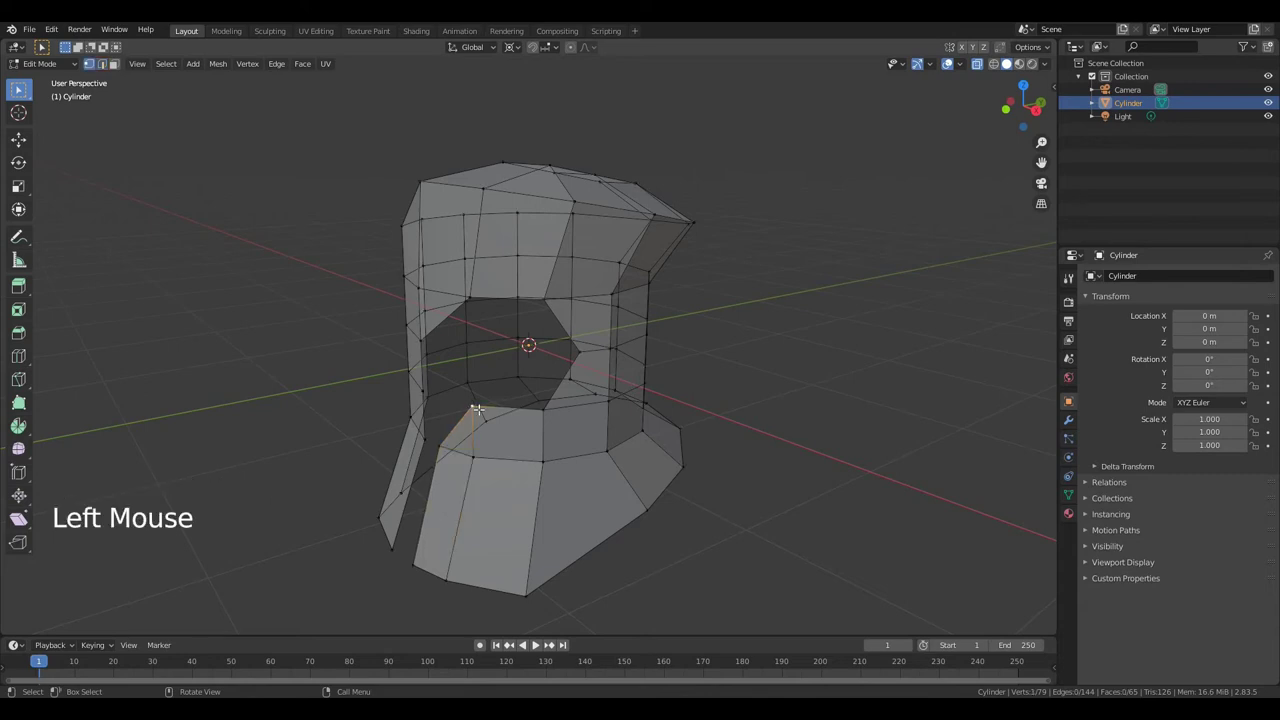
pyautogui.press('g')
pyautogui.press('g')
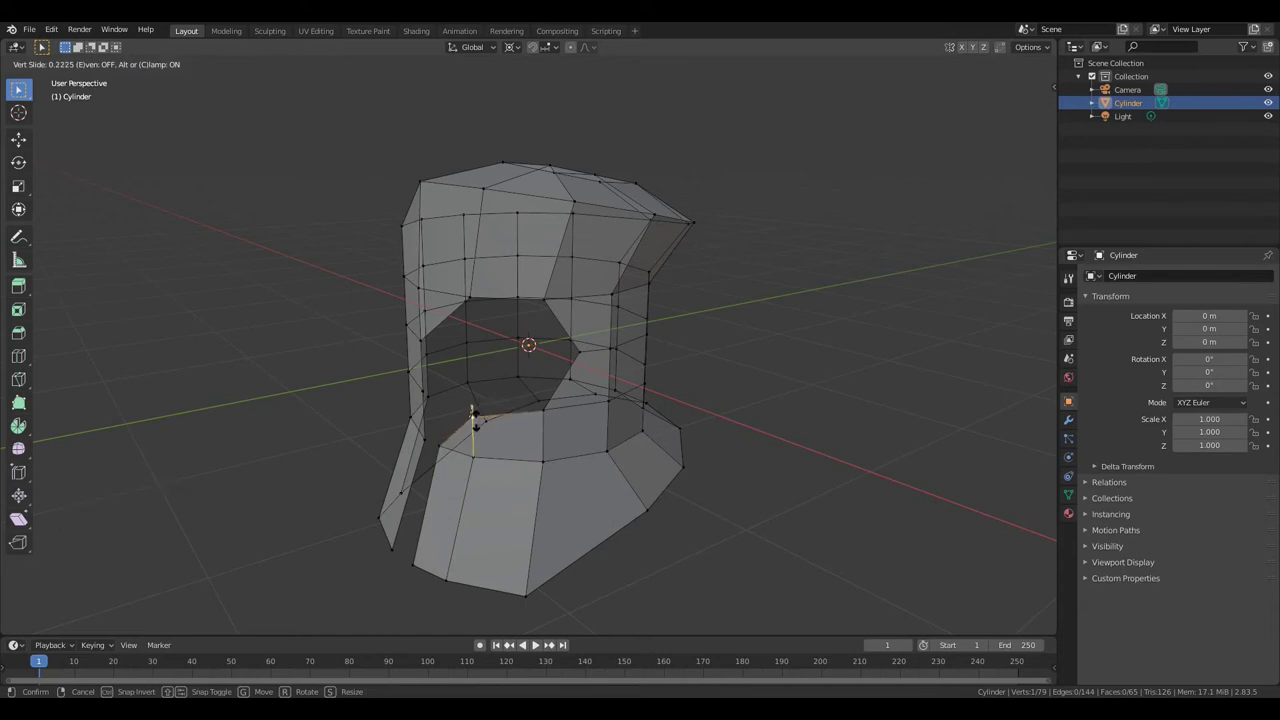
# Confirm the vertex slide, then delete all faces of the helmet's left half in front view
pyautogui.click(476, 421)
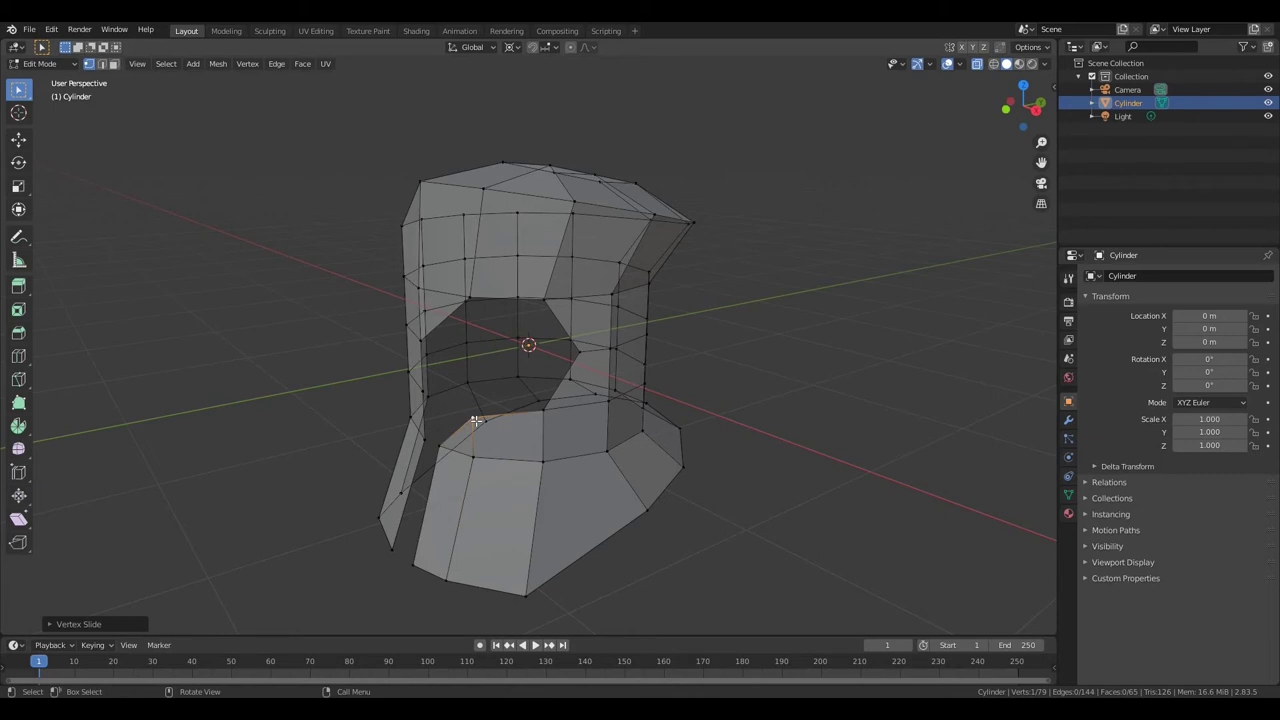
pyautogui.press('KP_1')
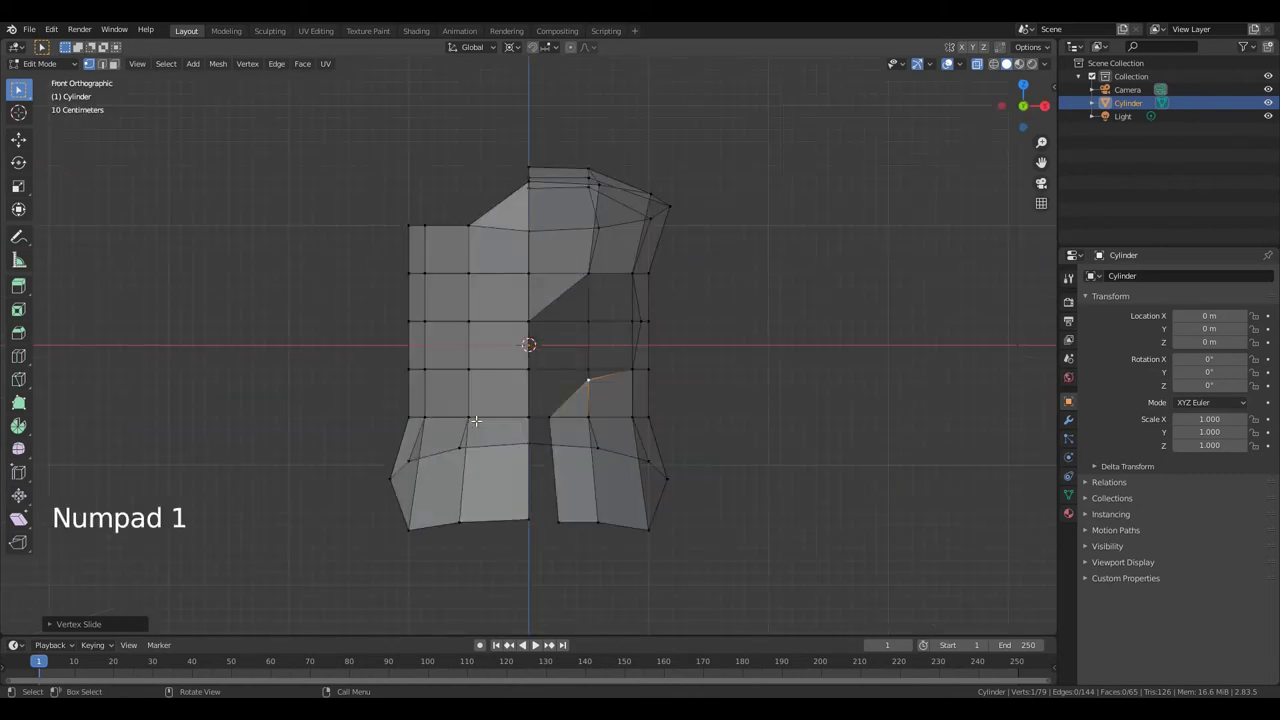
pyautogui.press('3')
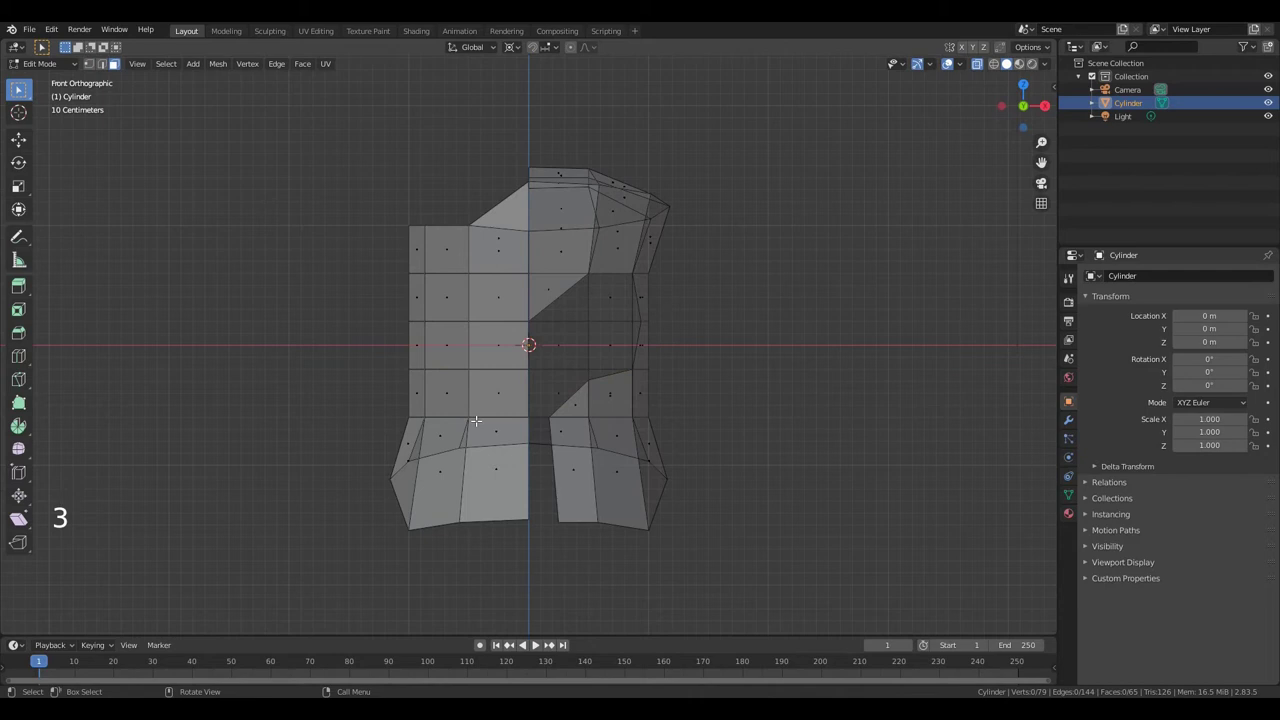
pyautogui.moveTo(289, 101); pyautogui.dragTo(528, 564)
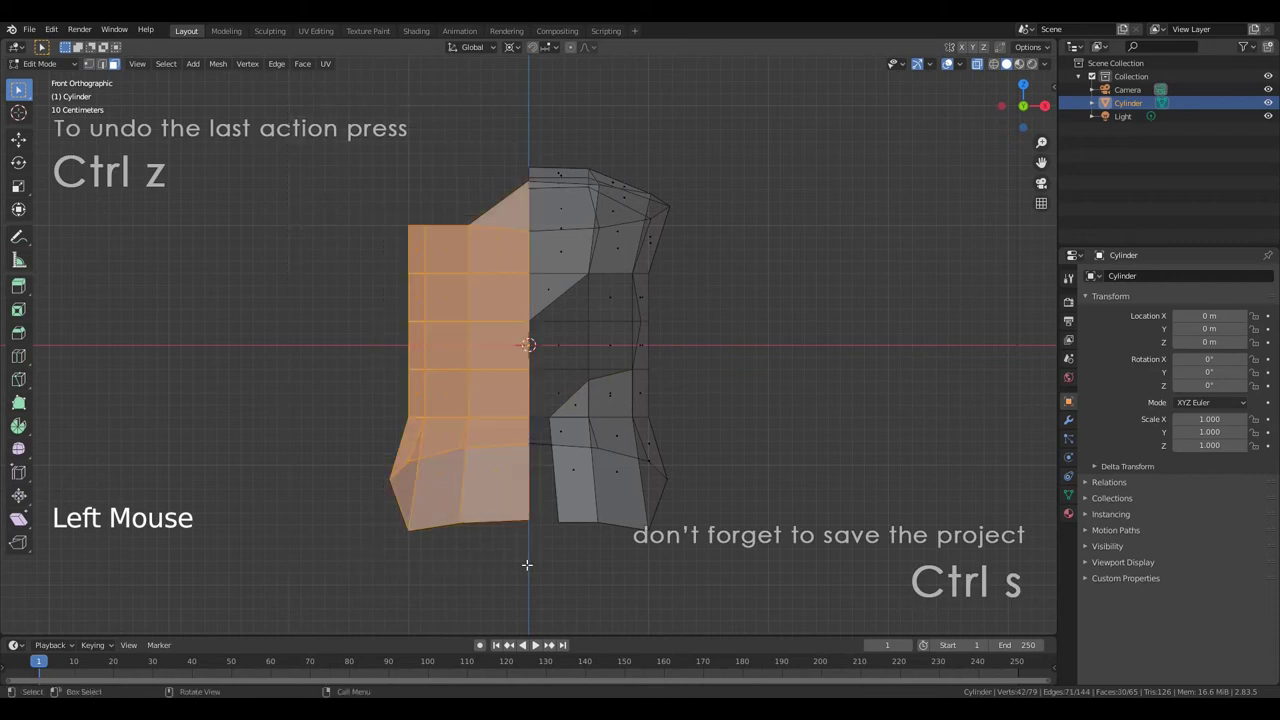
pyautogui.press('x')
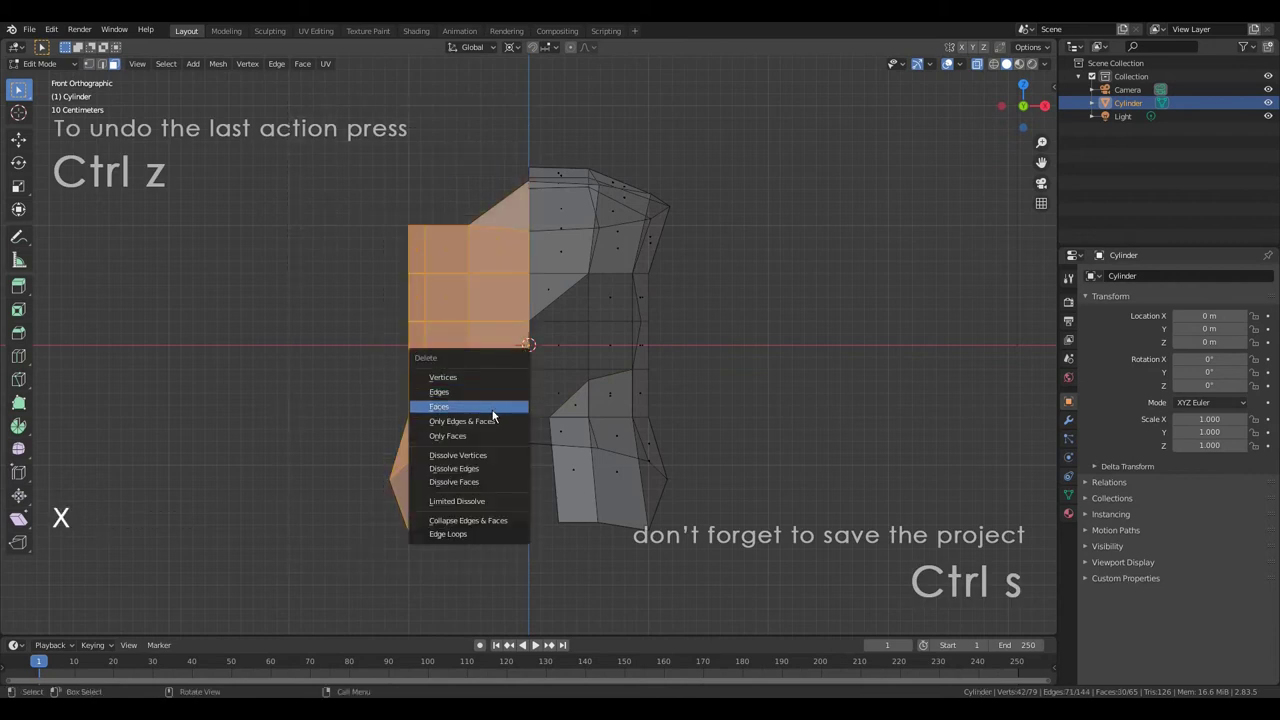
pyautogui.click(496, 410)
# Add an X-axis Mirror modifier to restore a full symmetrical 70-face shell
pyautogui.press('Tab')
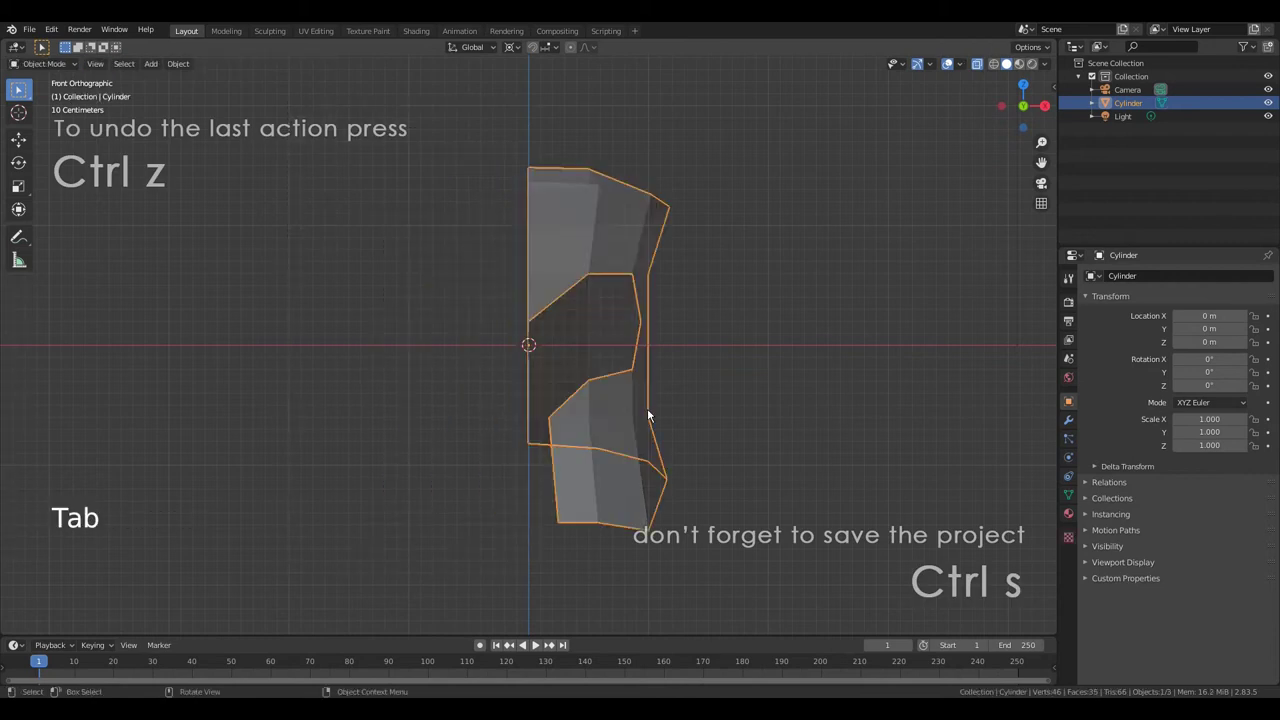
pyautogui.click(1066, 421)
pyautogui.click(1135, 275)
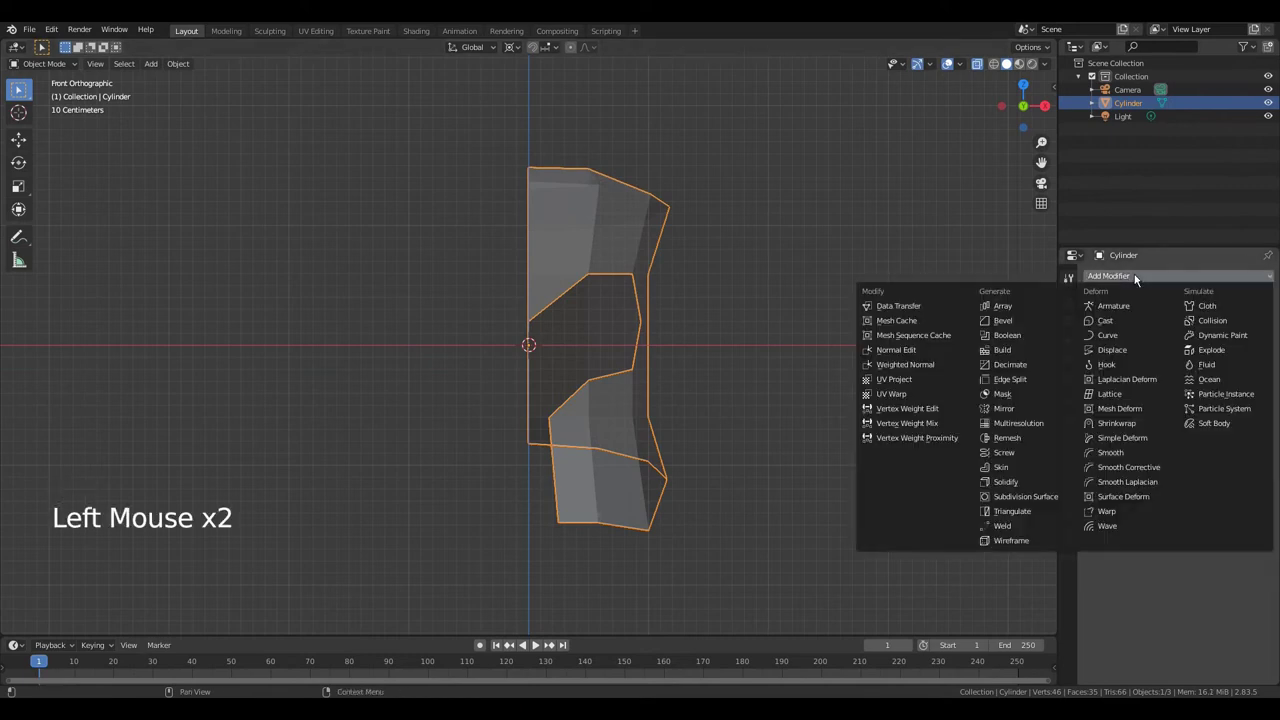
pyautogui.click(1015, 410)
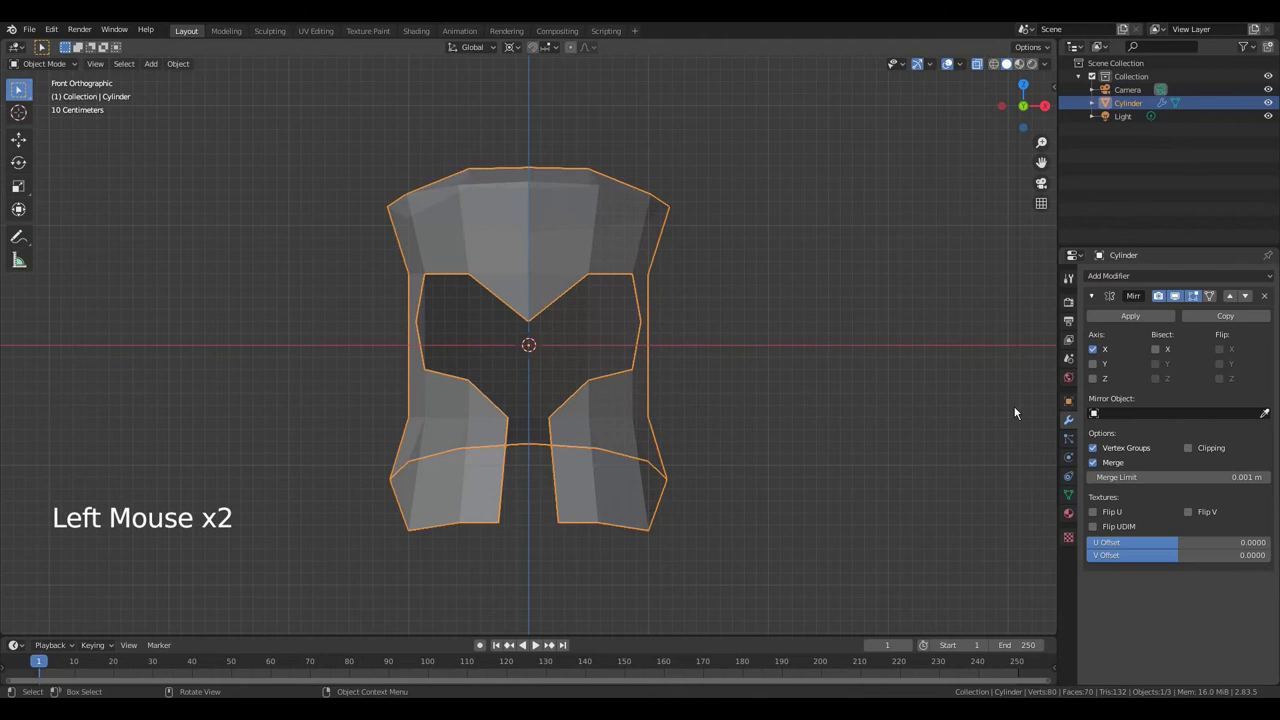
# Select a strip of faces running from the helmet's side over the crown to the front
pyautogui.press('Tab')
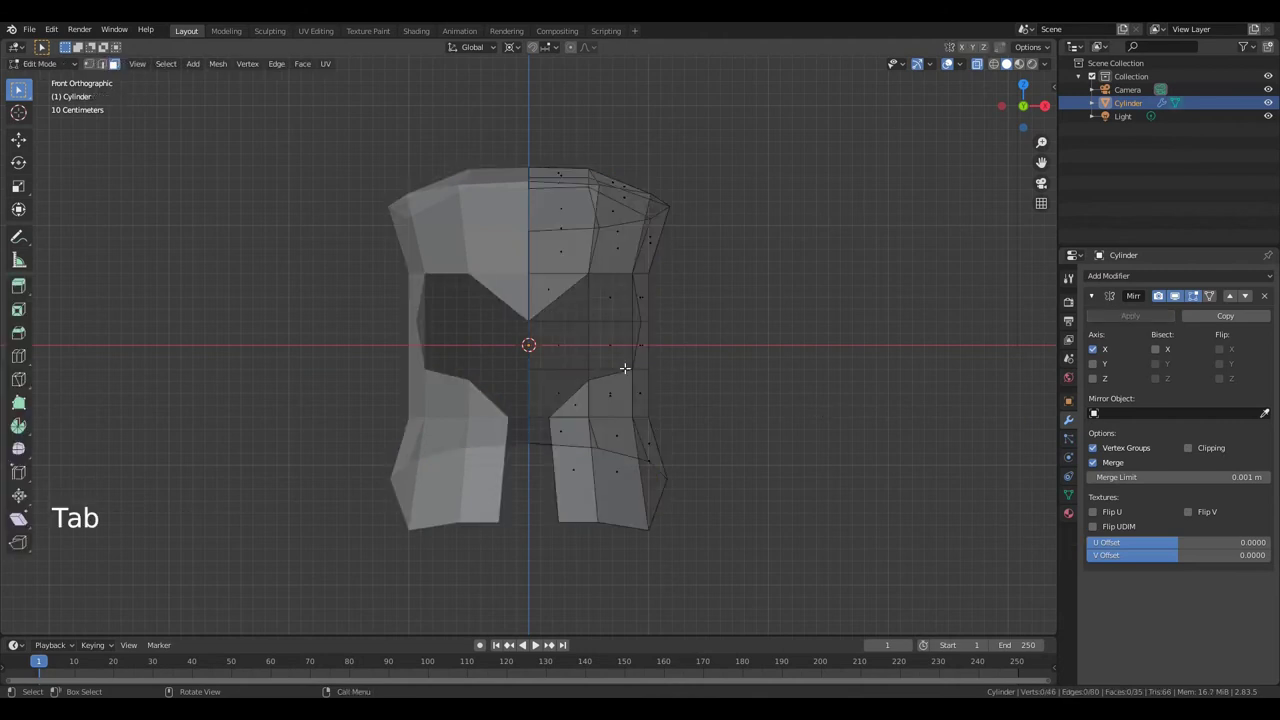
pyautogui.moveTo(698, 336); pyautogui.dragTo(626, 382, button='middle')
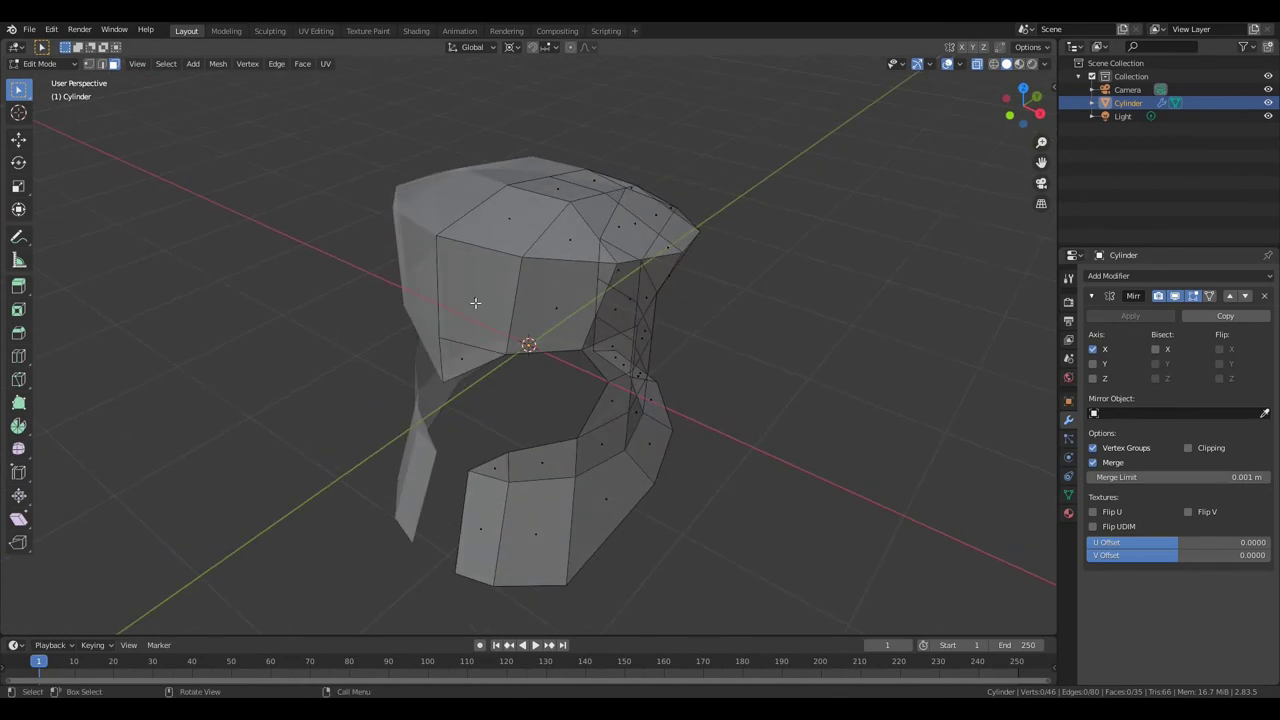
pyautogui.click(475, 300)
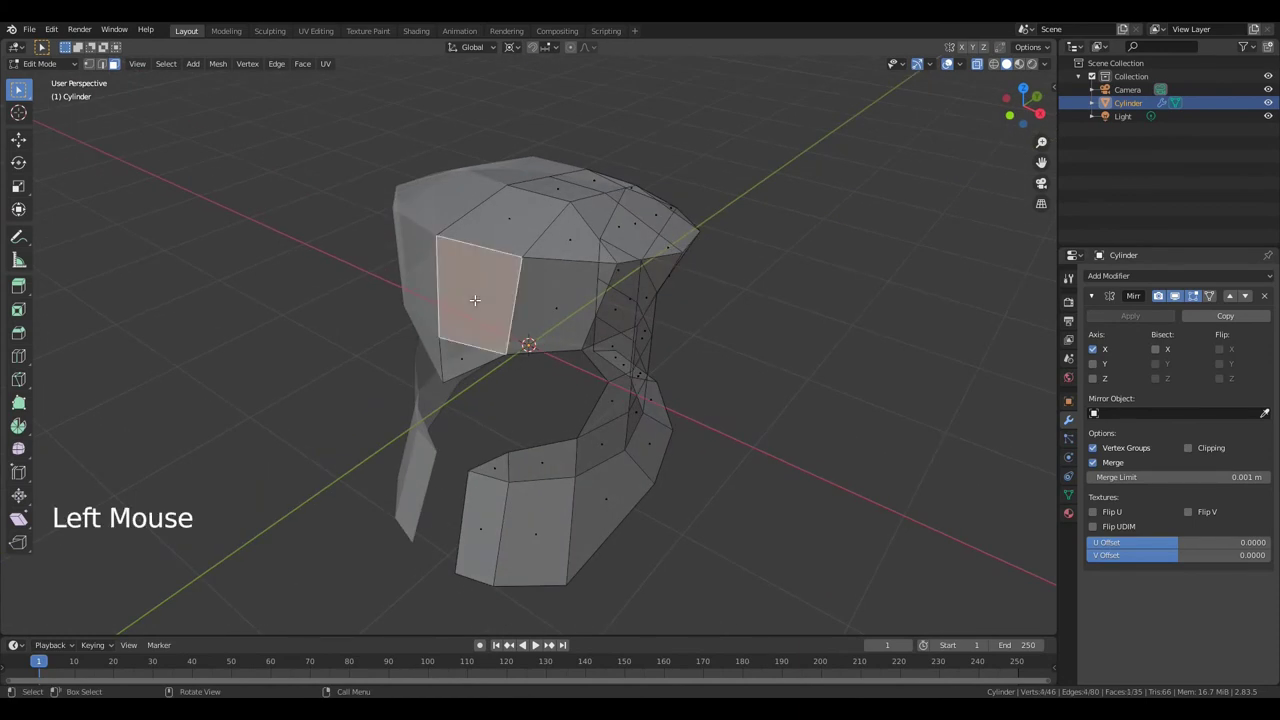
pyautogui.keyDown('shift'); pyautogui.click(510, 222); pyautogui.keyUp('shift')
pyautogui.keyDown('shift'); pyautogui.click(589, 185); pyautogui.keyUp('shift')
pyautogui.keyDown('shift'); pyautogui.click(596, 183); pyautogui.keyUp('shift')
pyautogui.keyDown('shift'); pyautogui.click(628, 184); pyautogui.keyUp('shift')
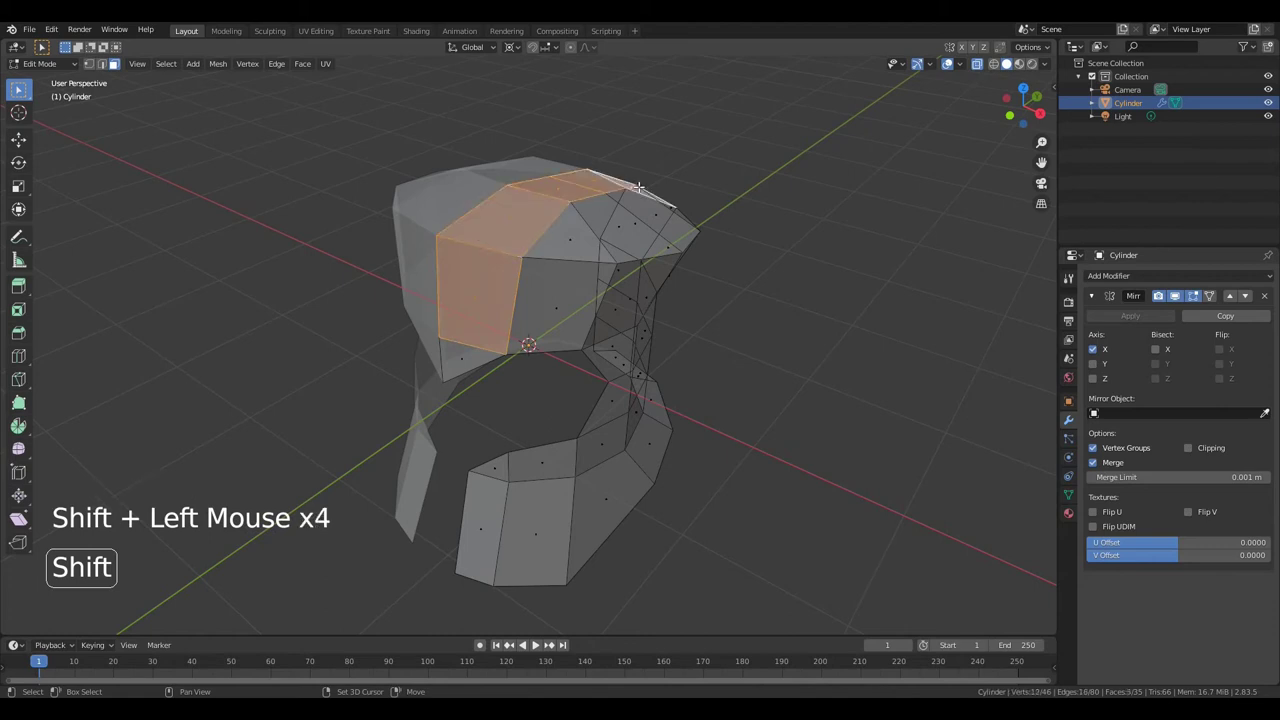
pyautogui.keyDown('shift'); pyautogui.click(636, 222); pyautogui.keyUp('shift')
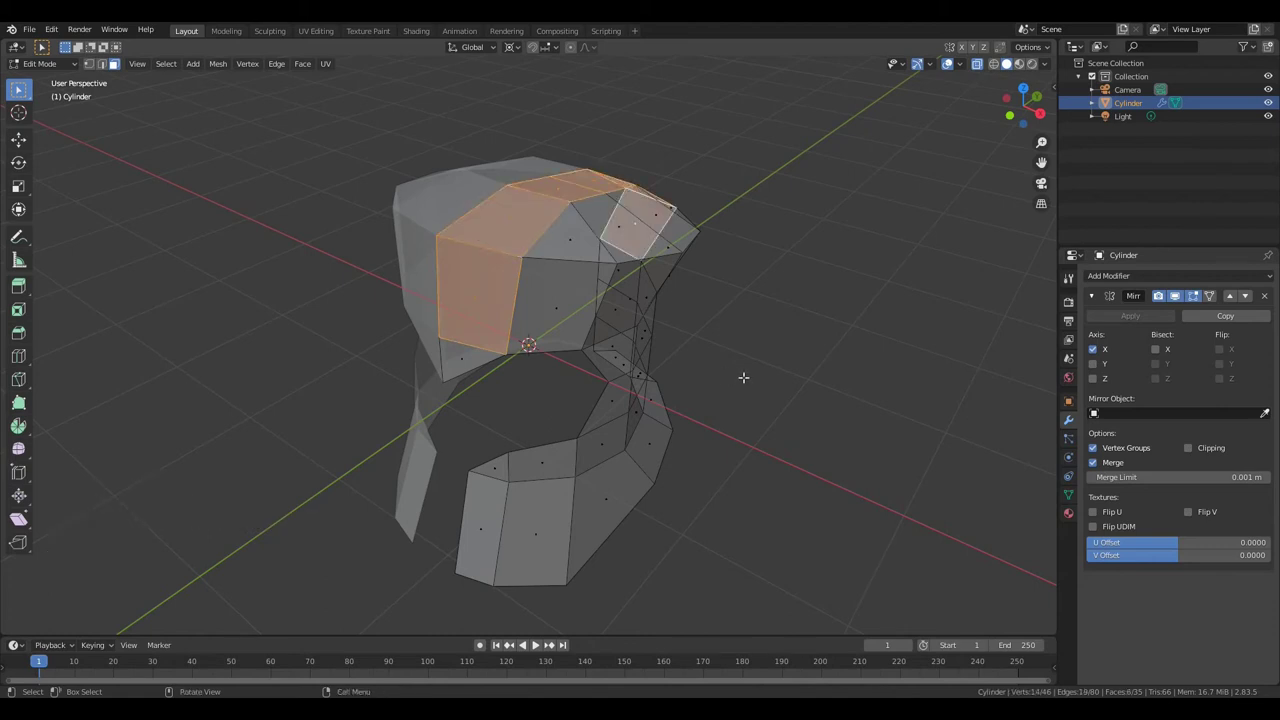
# Inset the selected strip into a band and extrude it in place
pyautogui.press('i')
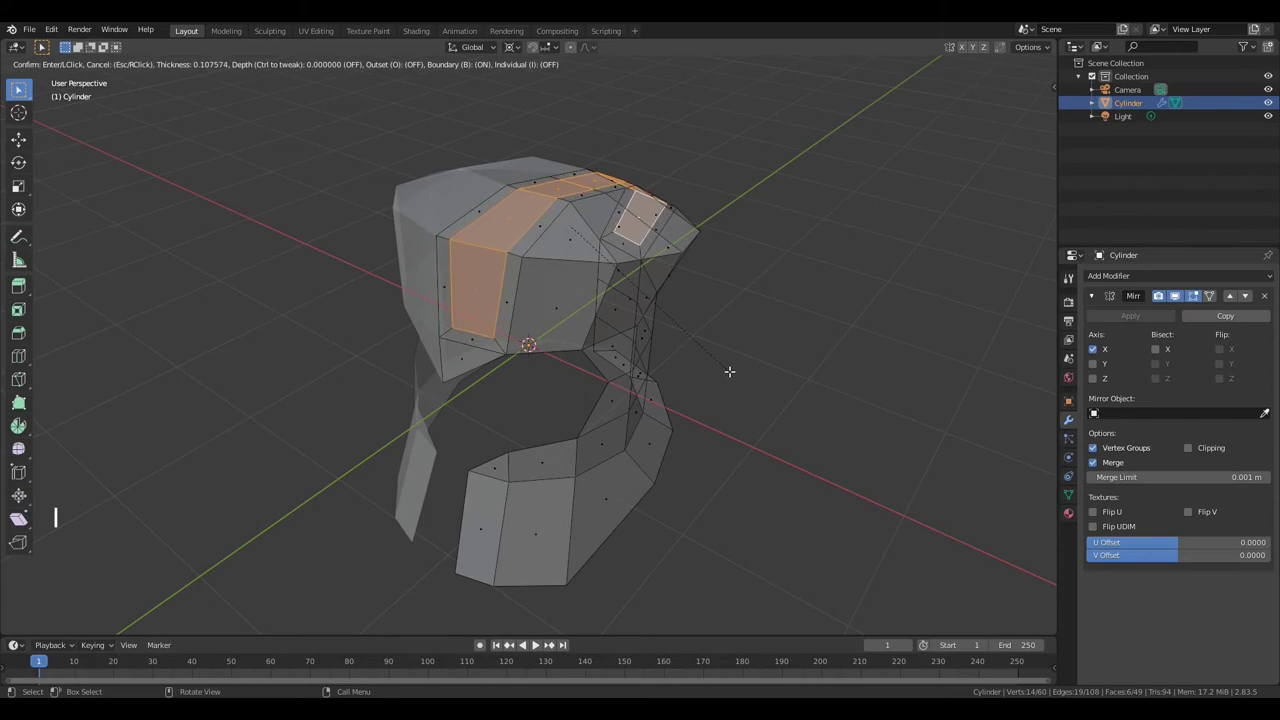
pyautogui.click(728, 371)
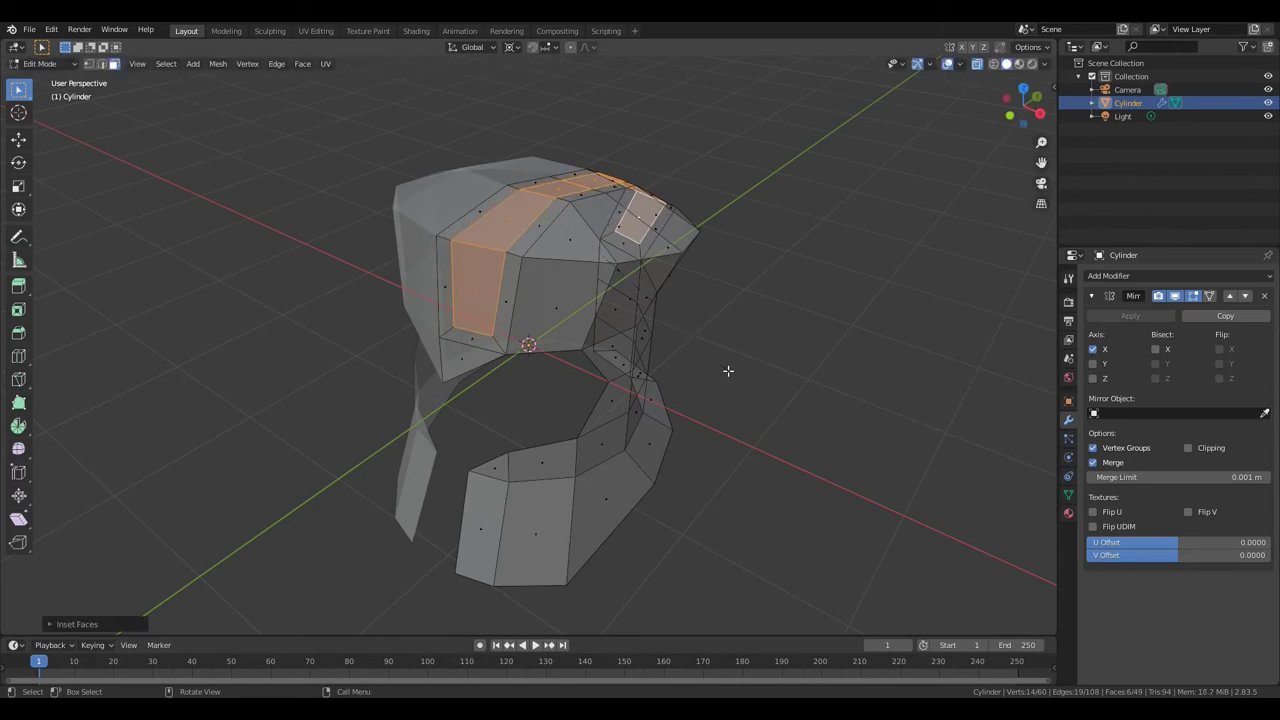
pyautogui.press('e')
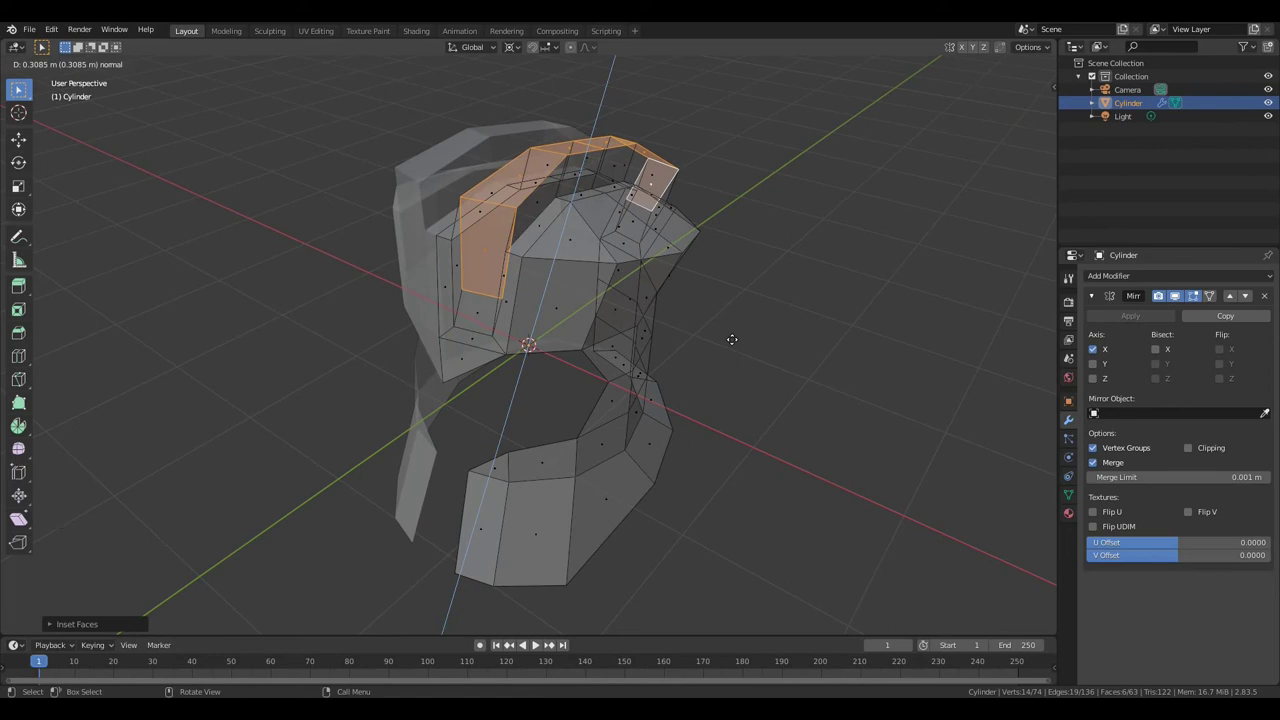
pyautogui.rightClick(732, 339)
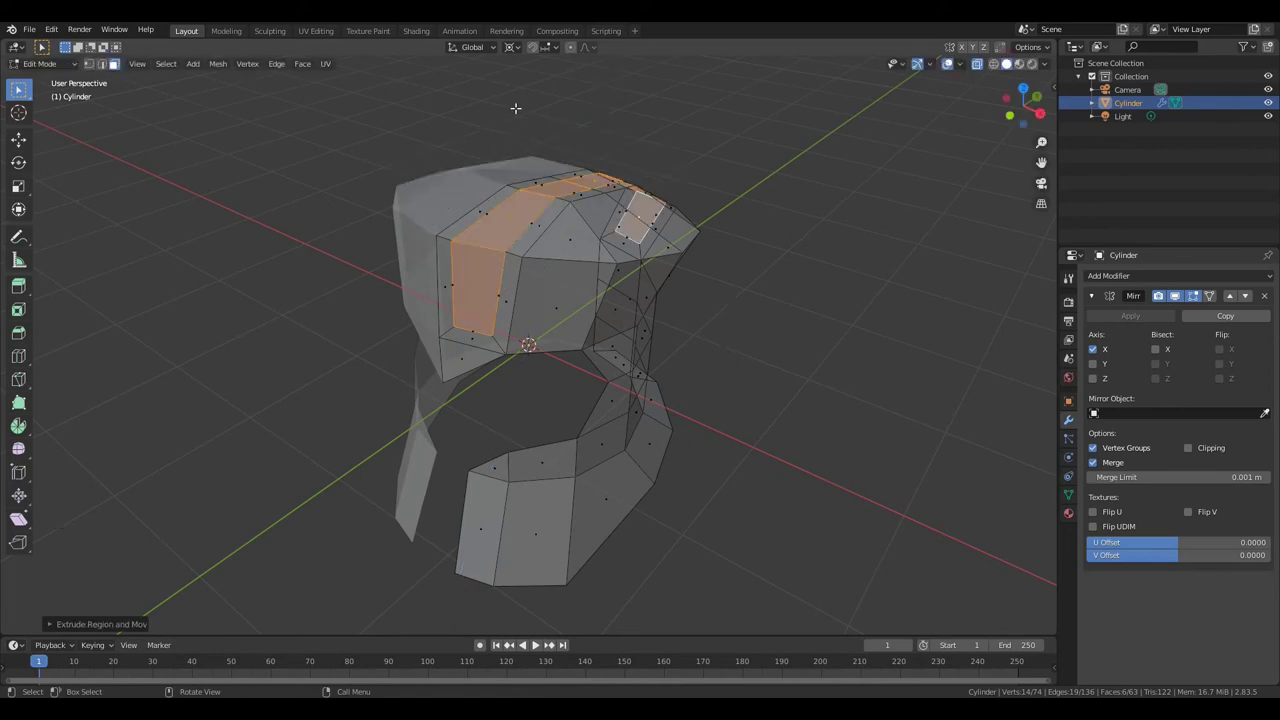
# Enlarge the crown band around the median point and raise it along Z
pyautogui.click(512, 48)
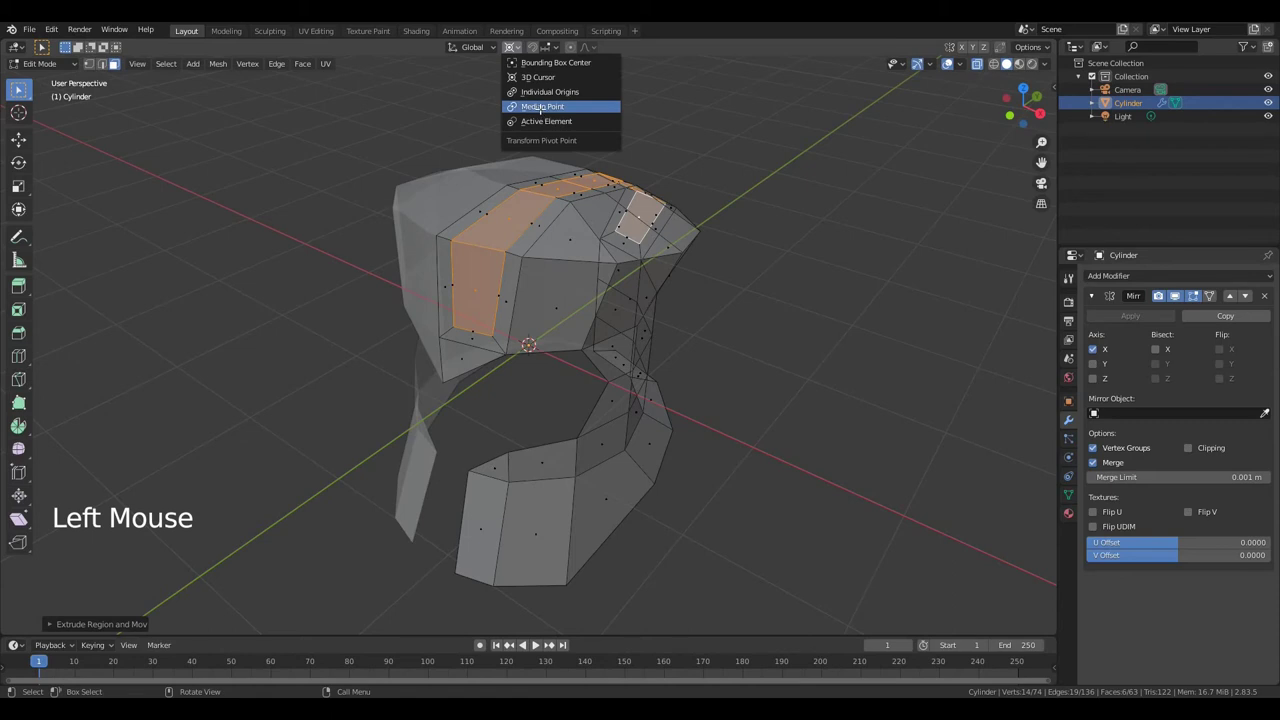
pyautogui.click(542, 106)
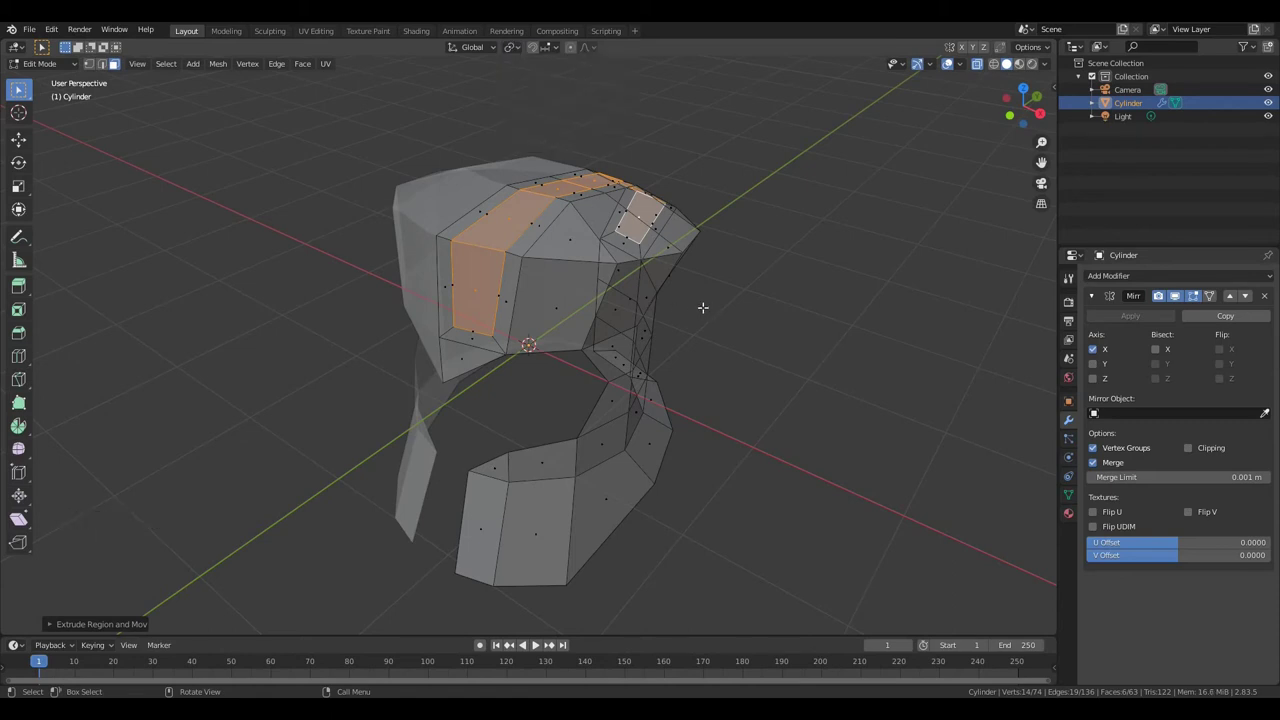
pyautogui.press('s')
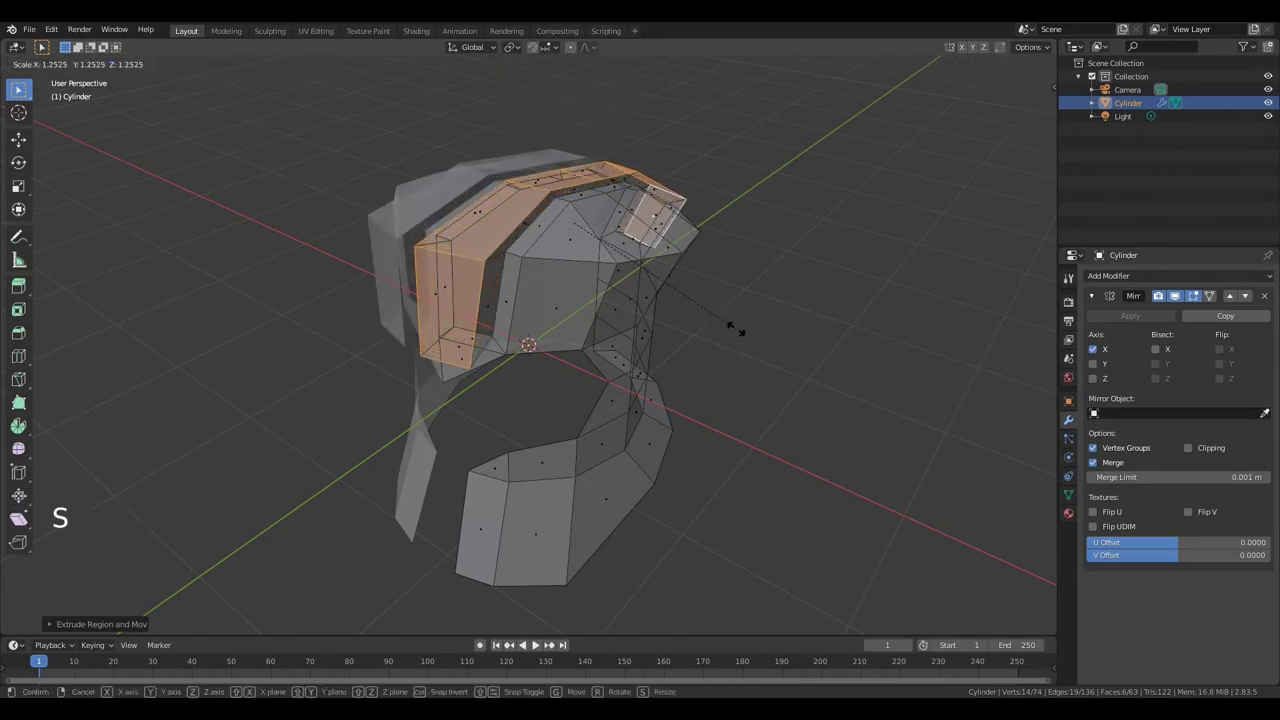
pyautogui.click(740, 334)
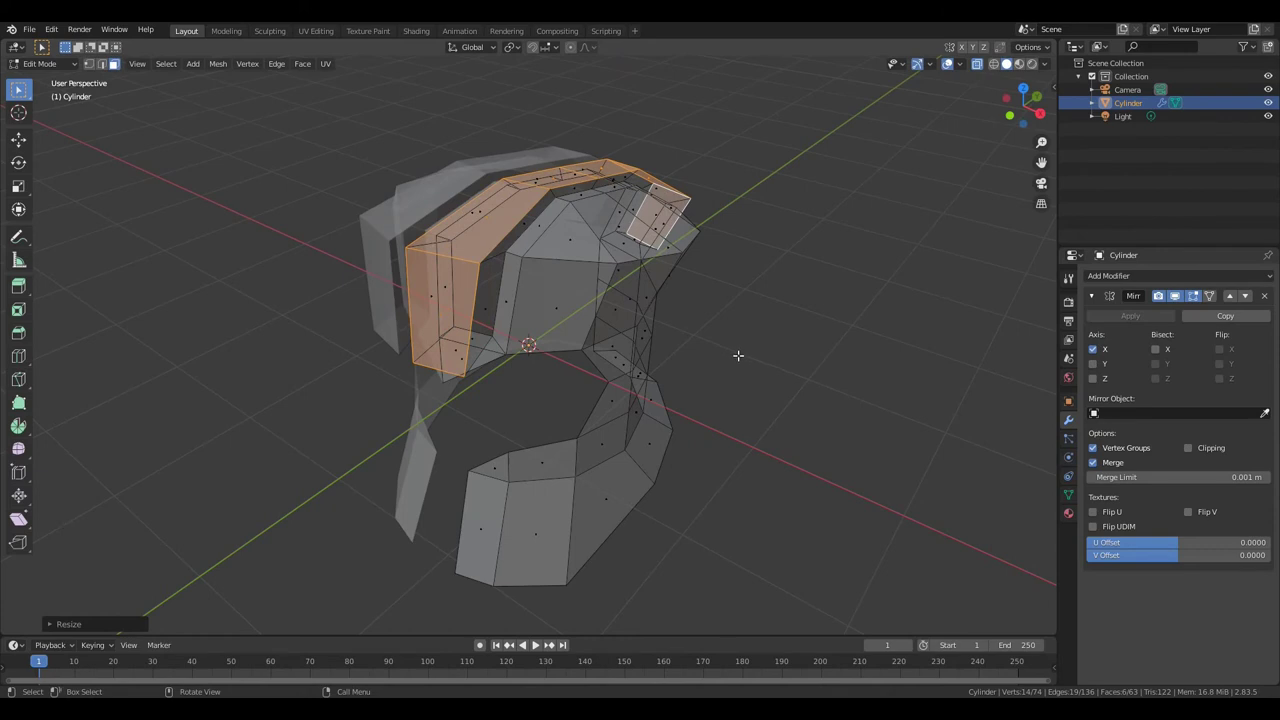
pyautogui.press('g')
pyautogui.press('z')
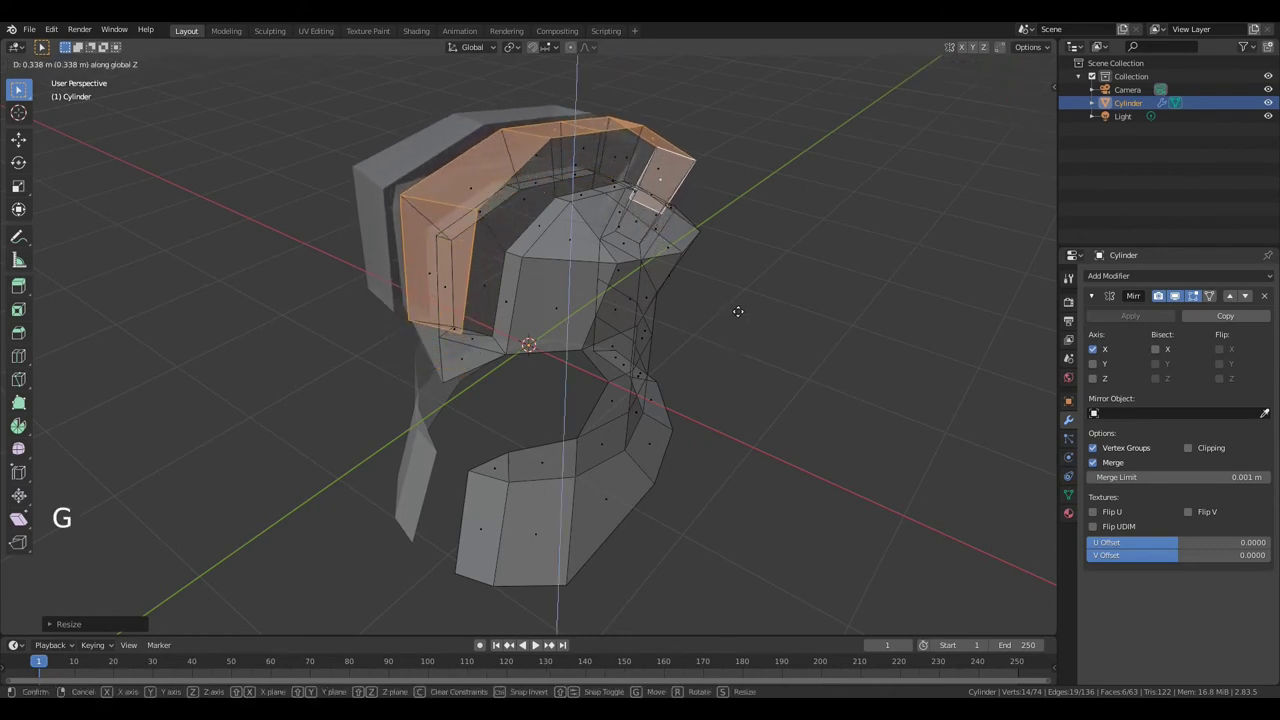
pyautogui.click(737, 305)
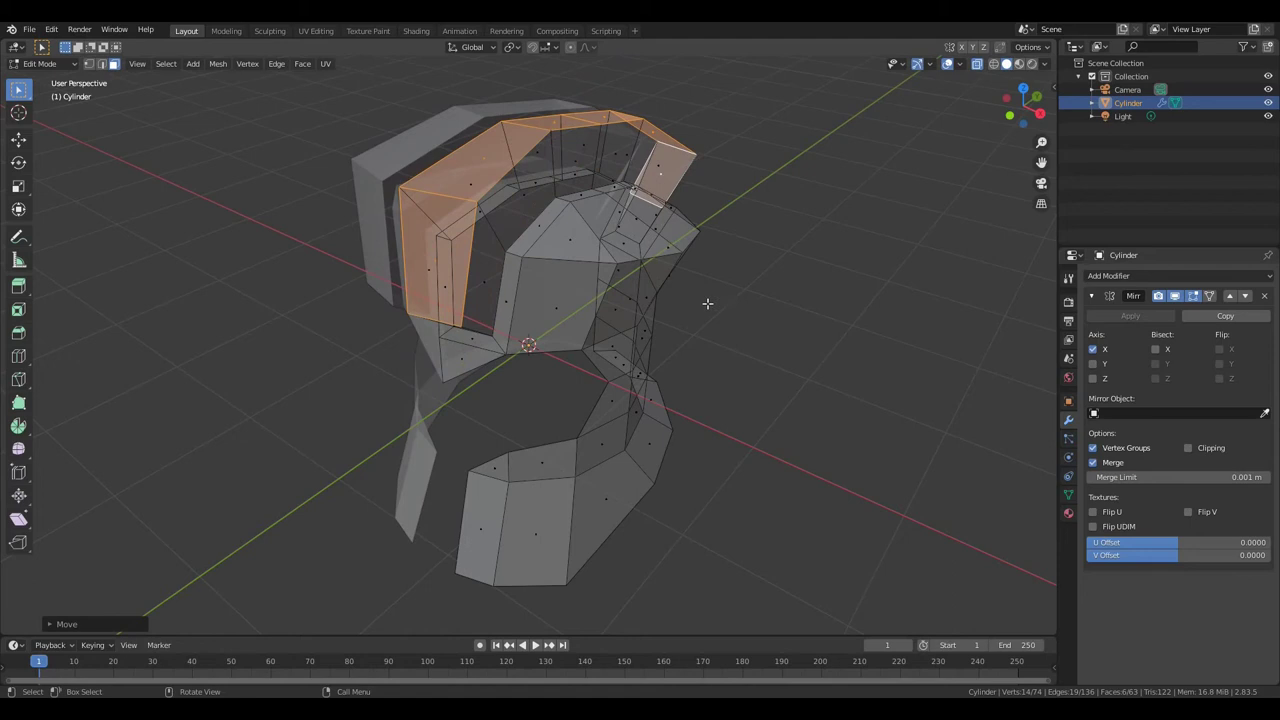
# Squeeze the band narrower along X into a fin-like crest, then switch to edge selection
pyautogui.press('s')
pyautogui.press('x')
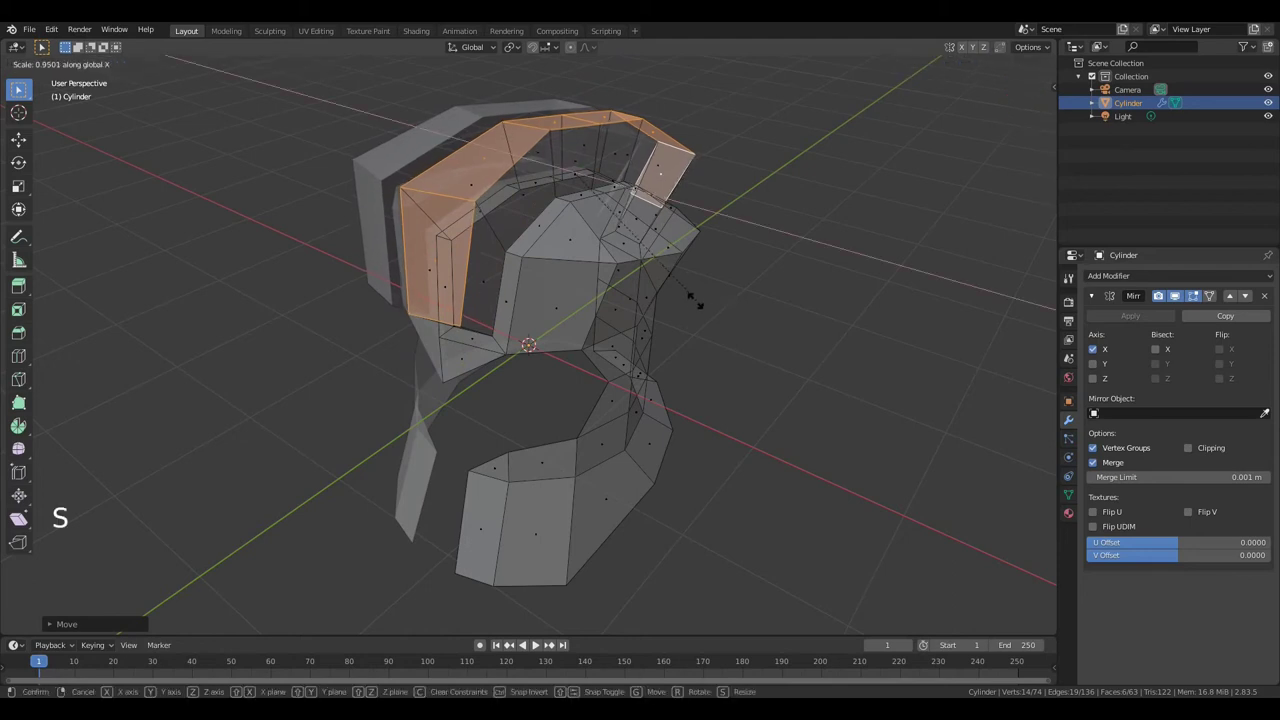
pyautogui.click(632, 258)
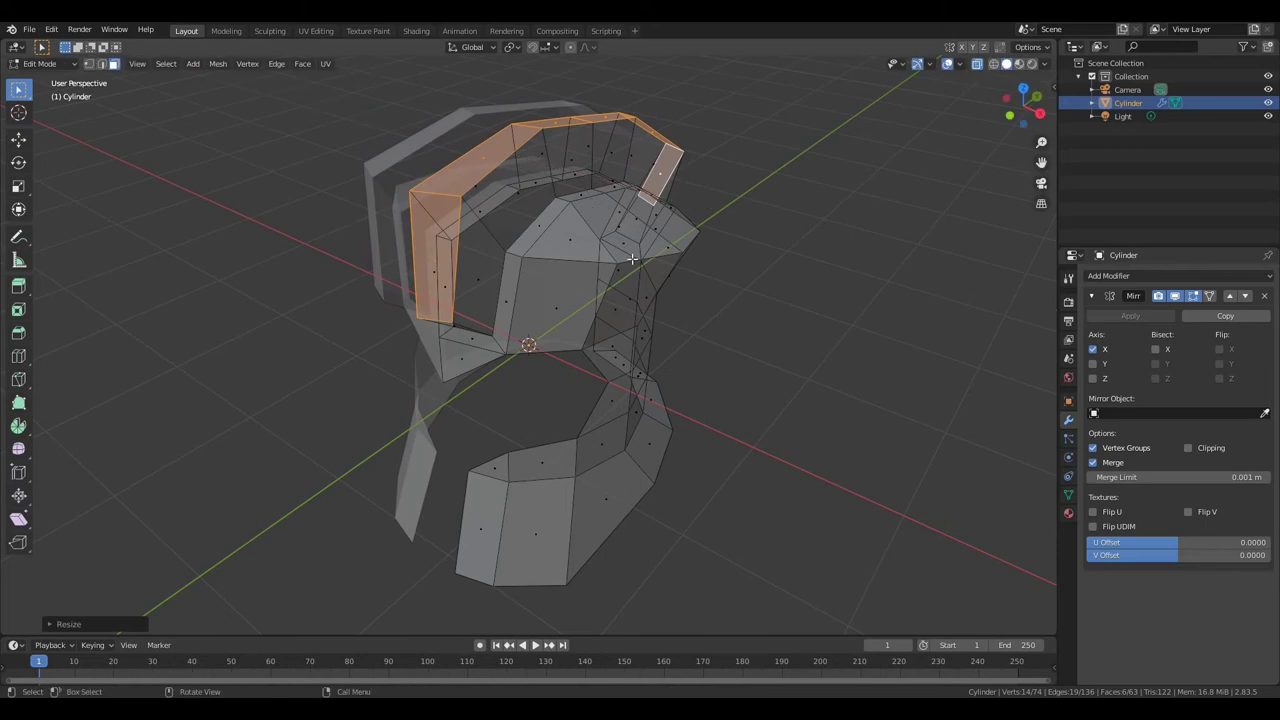
pyautogui.press('2')
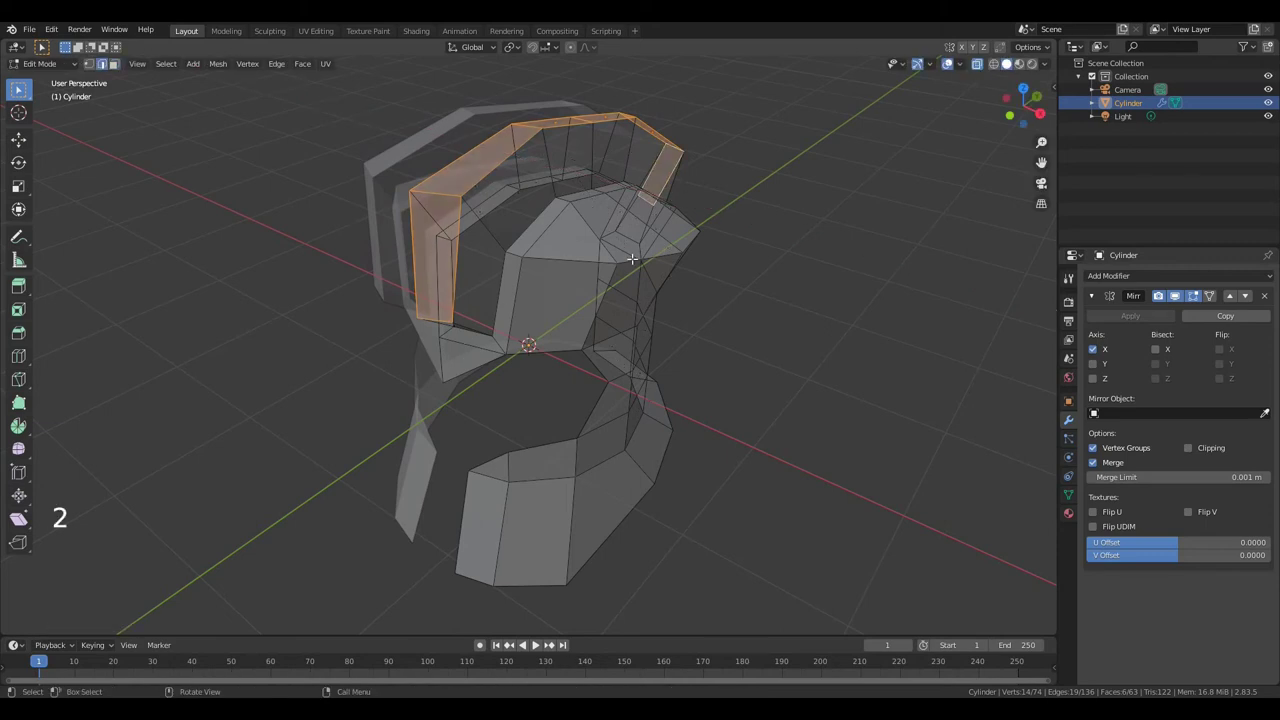
pyautogui.press('alt')
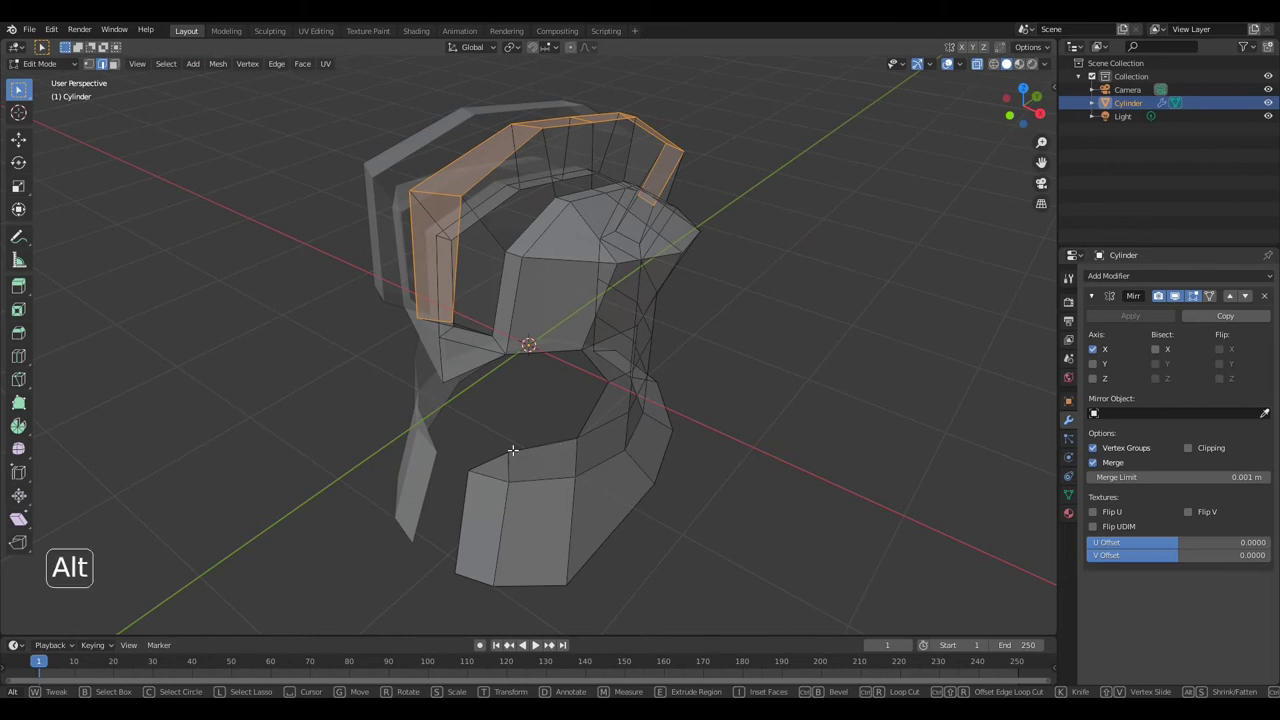
# Extrude the cheek-opening edge loop in place and scale it inward around the 3D cursor into a rim
pyautogui.keyDown('alt'); pyautogui.click(532, 445); pyautogui.keyUp('alt')
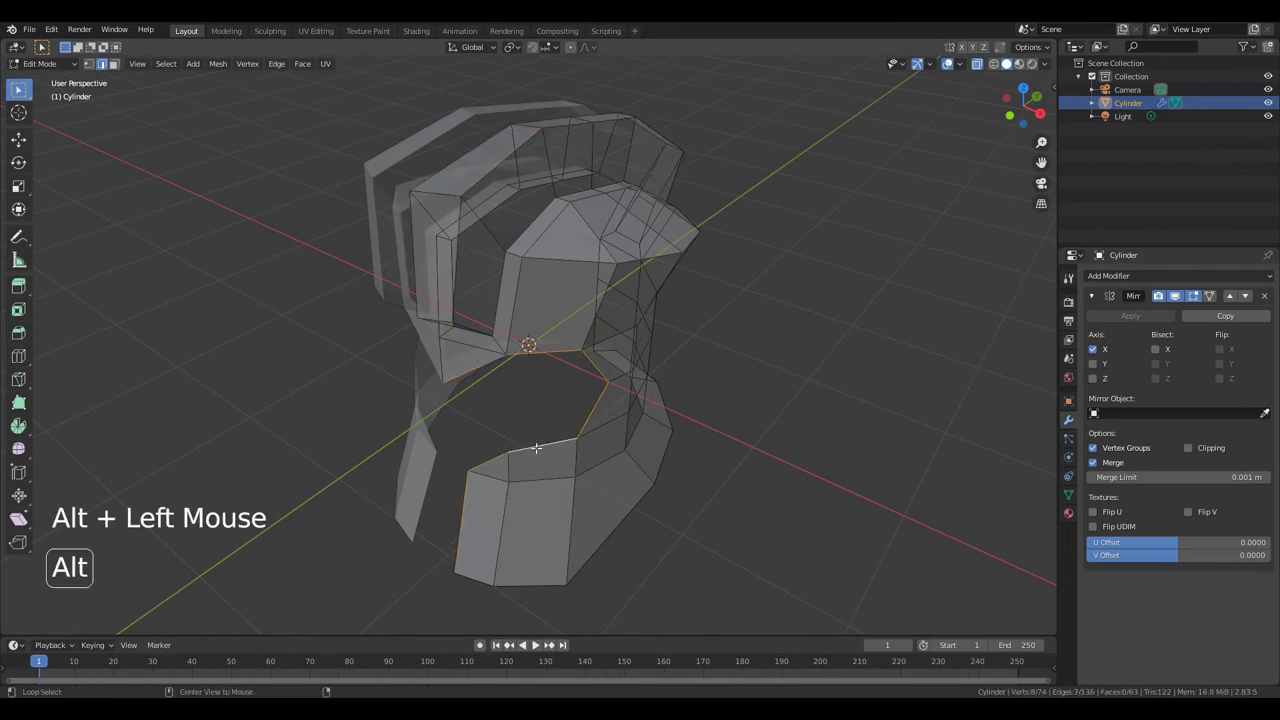
pyautogui.press('e')
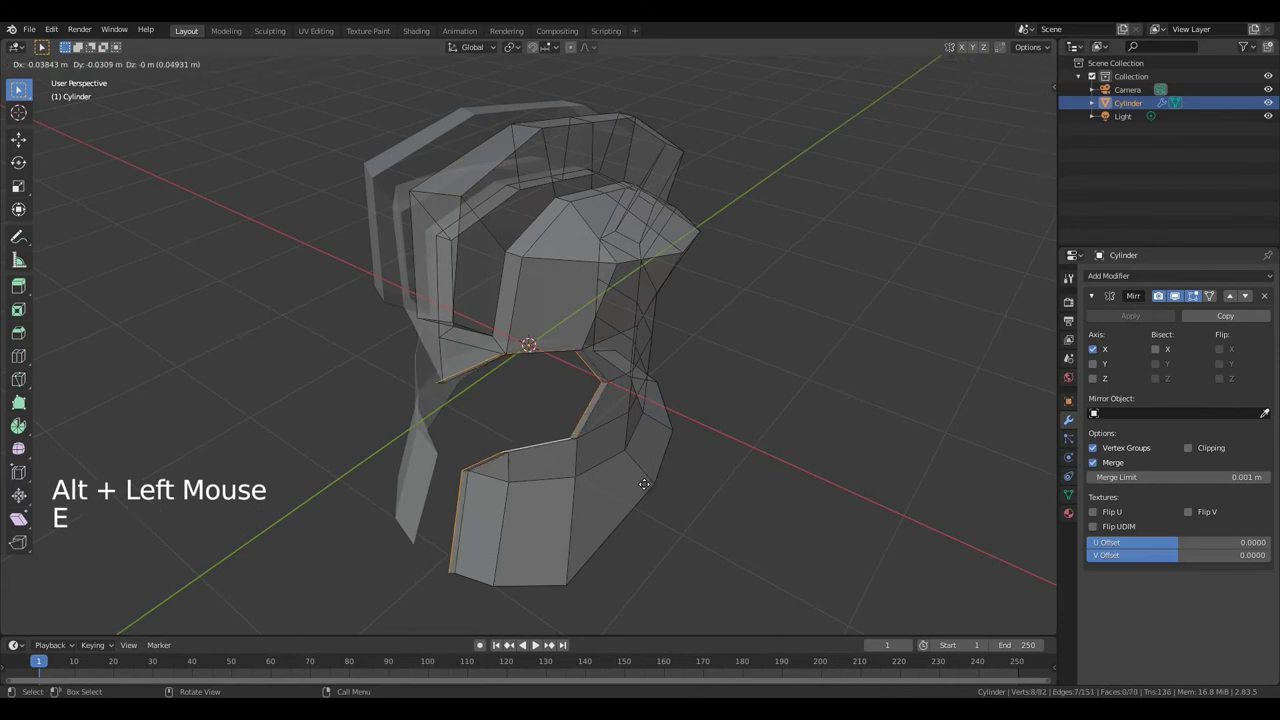
pyautogui.rightClick(619, 480)
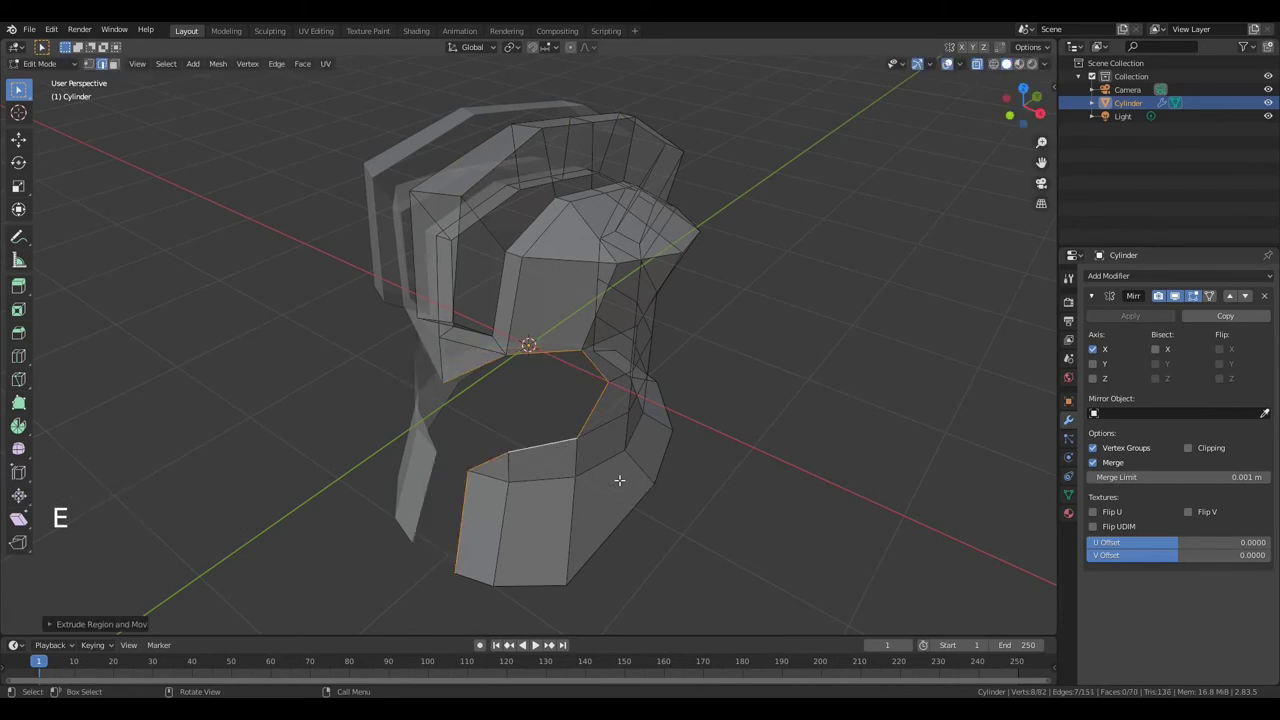
pyautogui.click(512, 48)
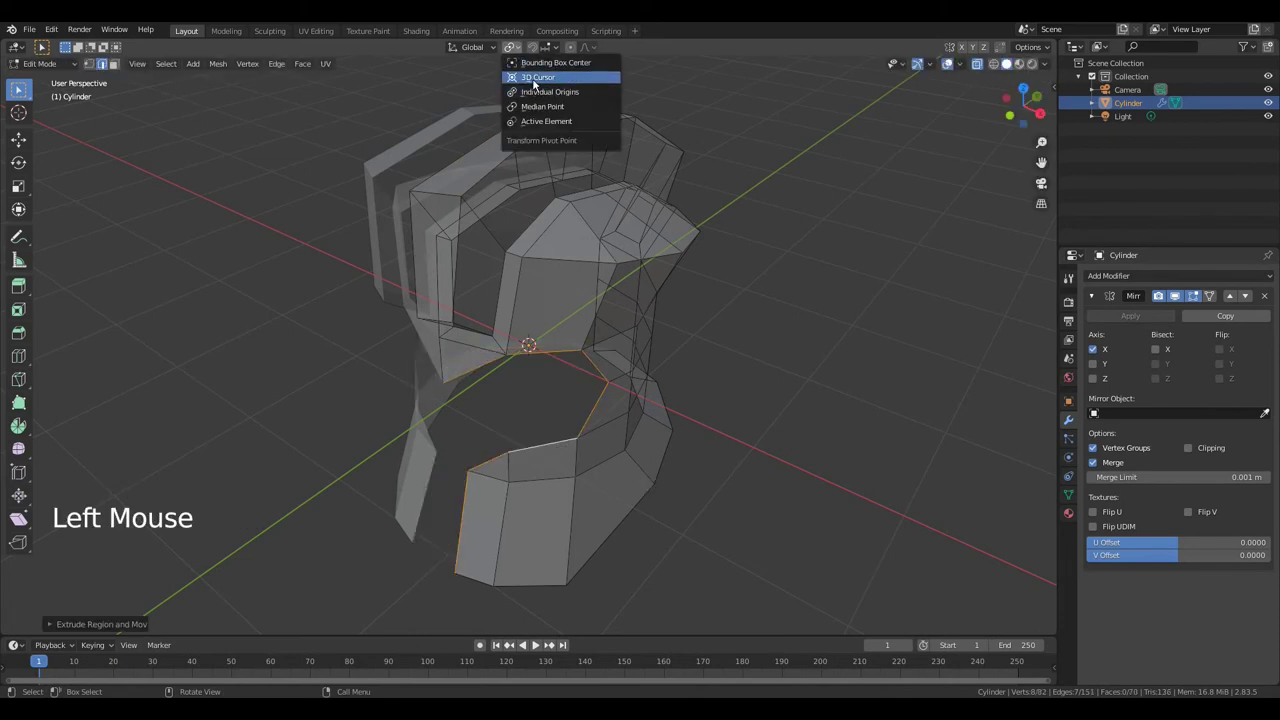
pyautogui.click(535, 78)
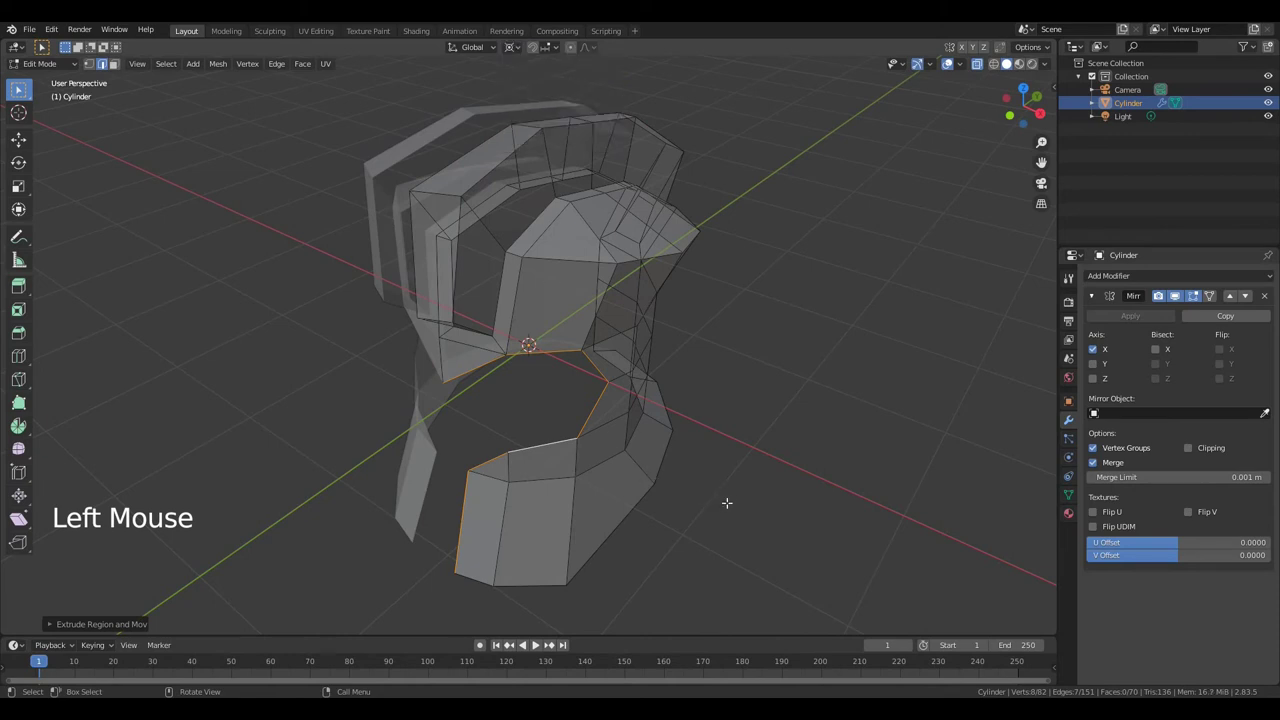
pyautogui.press('s')
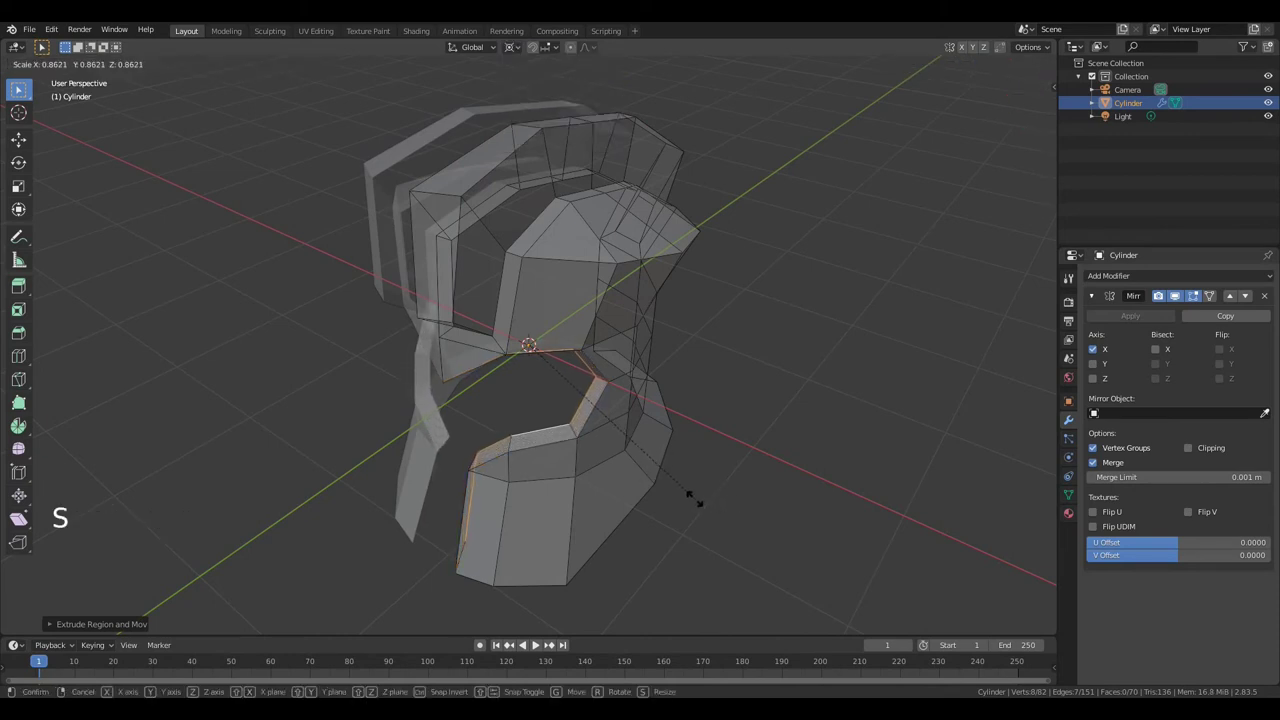
pyautogui.click(684, 494)
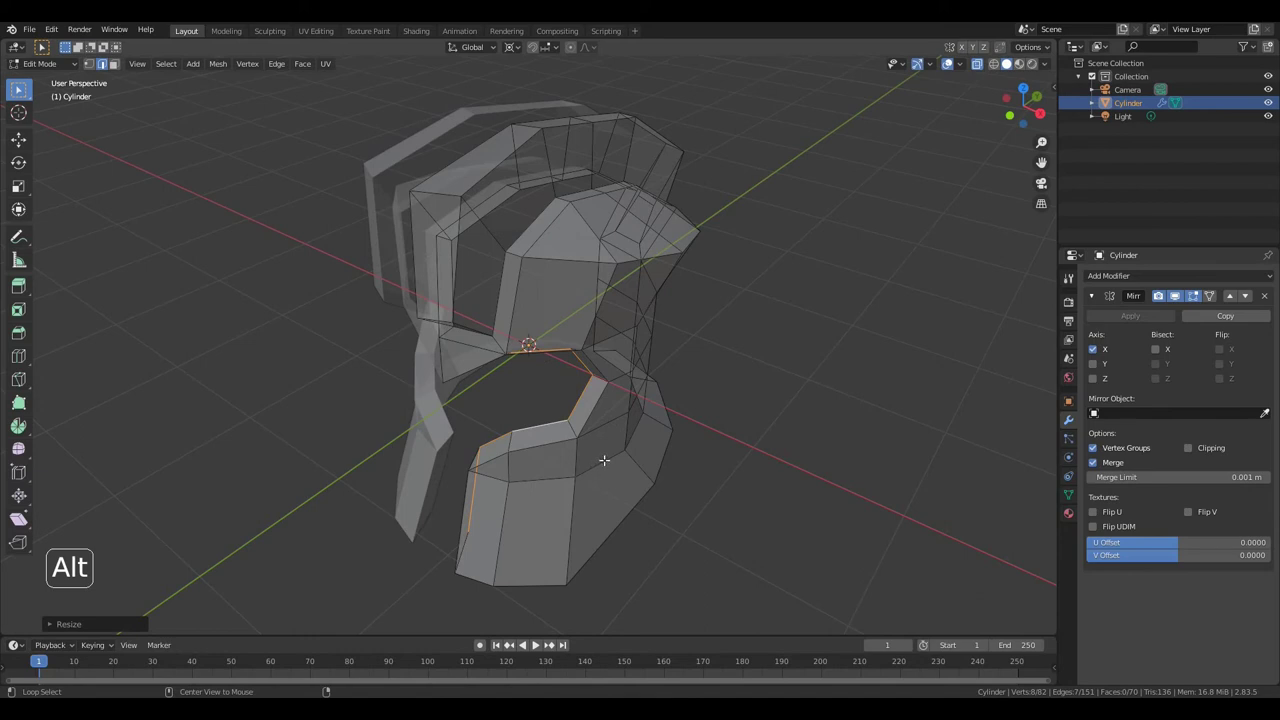
# Slide a cheek-guard edge loop lower, mark it as a seam, and select the upper opening loop
pyautogui.keyDown('alt'); pyautogui.click(604, 460); pyautogui.keyUp('alt')
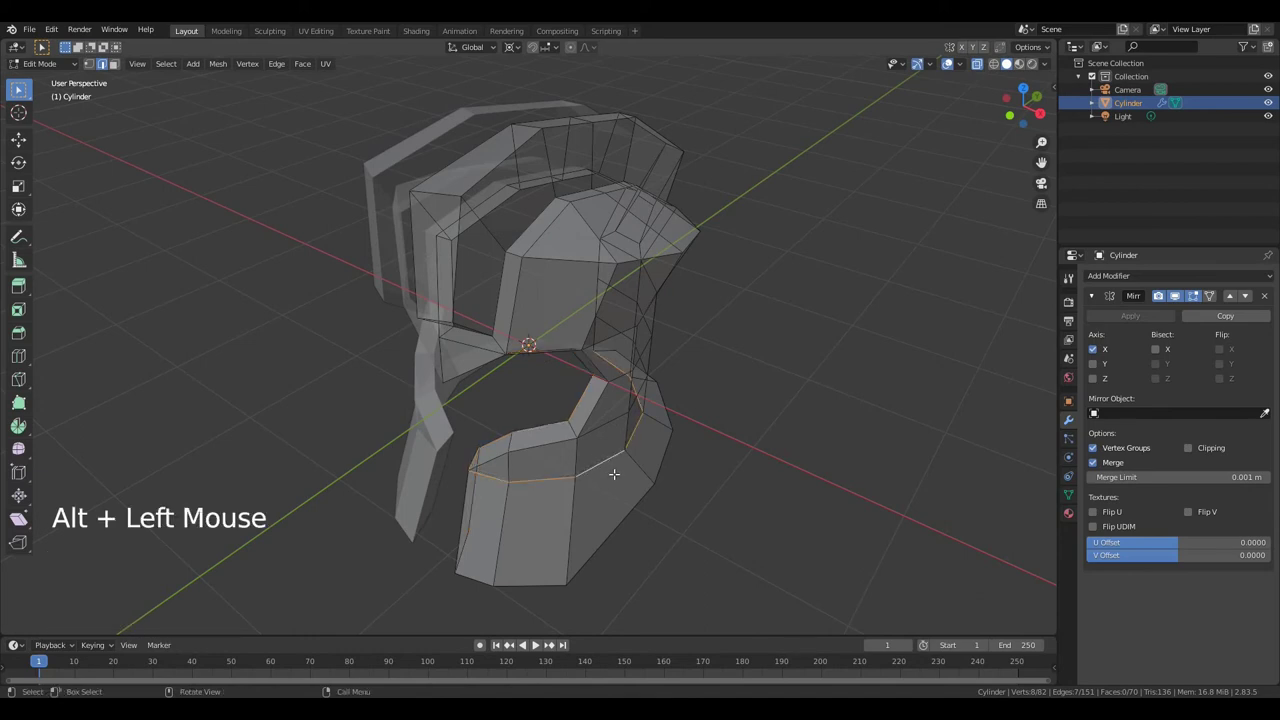
pyautogui.press('g')
pyautogui.press('g')
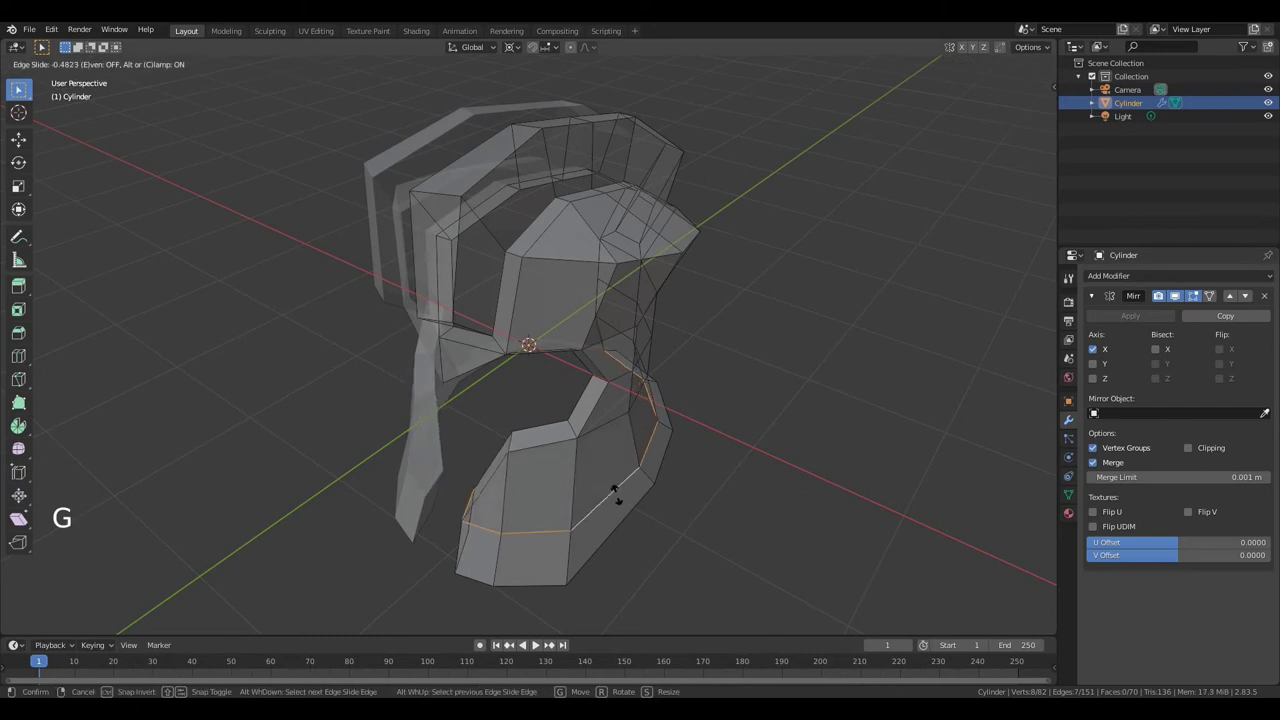
pyautogui.click(615, 491)
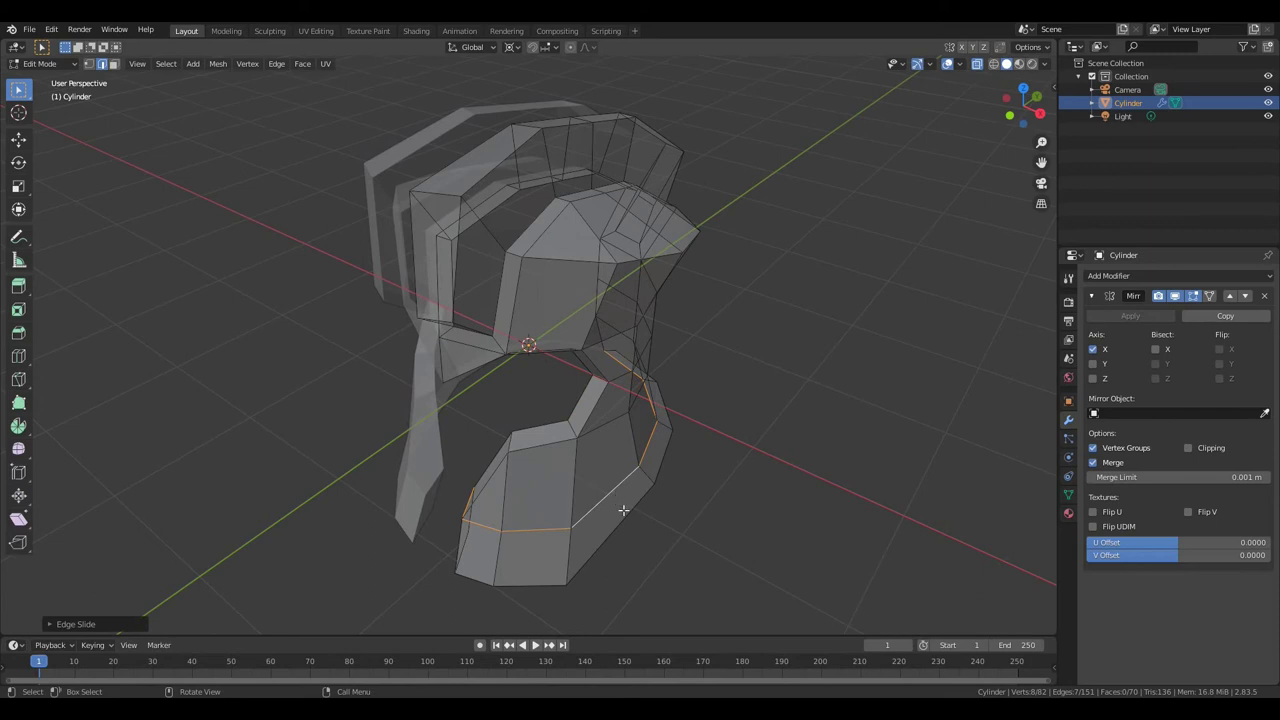
pyautogui.hotkey('ctrl', 'e')
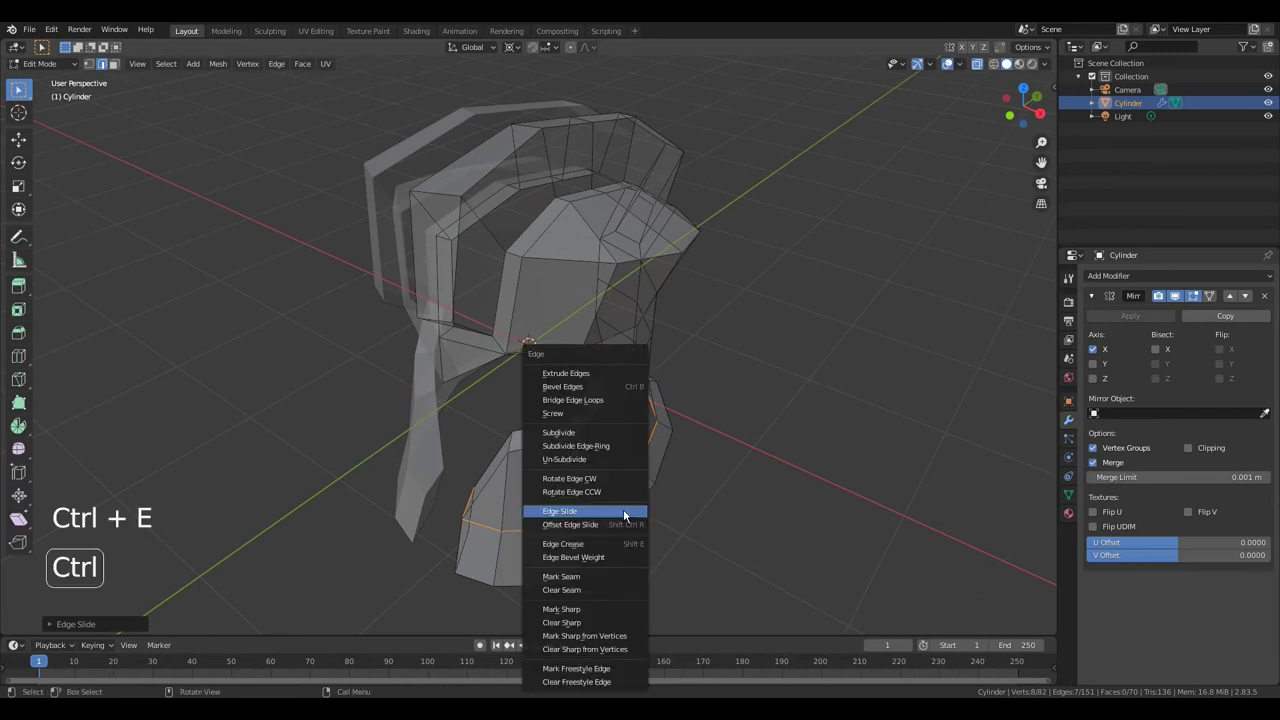
pyautogui.click(591, 578)
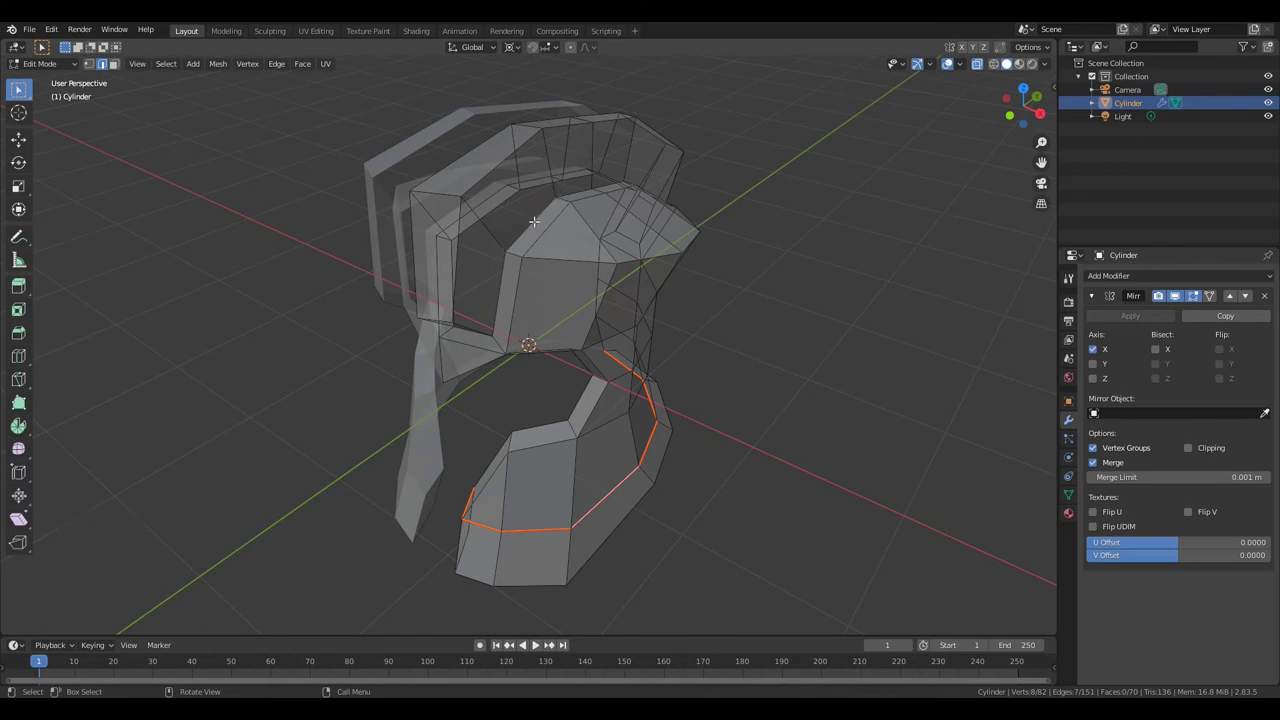
pyautogui.press('alt')
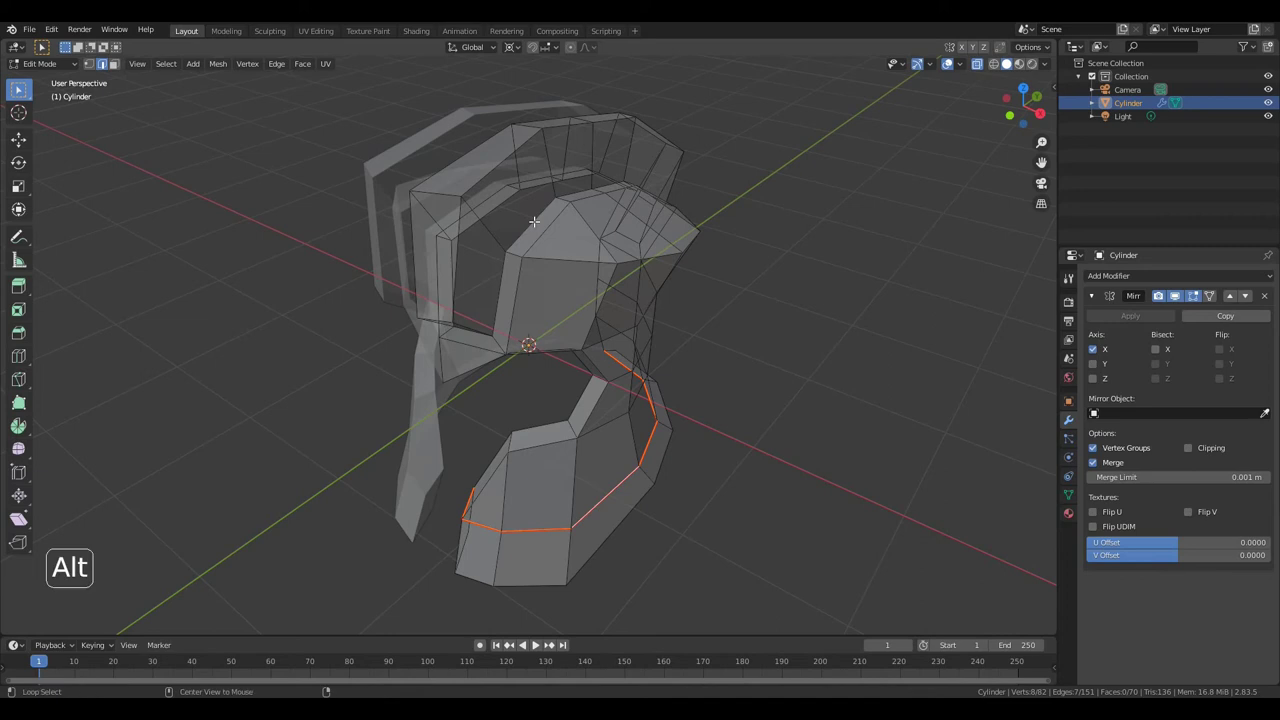
pyautogui.keyDown('alt'); pyautogui.click(533, 221); pyautogui.keyUp('alt')
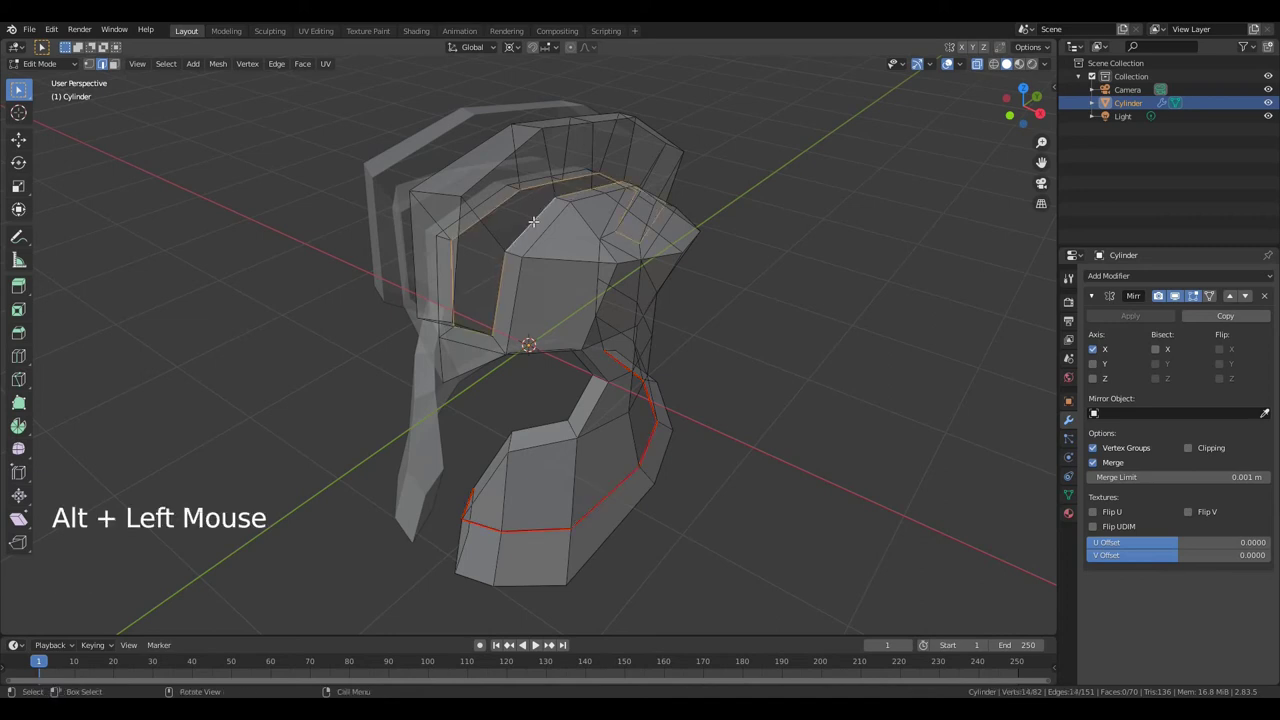
# Mark the upper face-opening loop as a seam and show the Material properties in face mode
pyautogui.hotkey('ctrl', 'e')
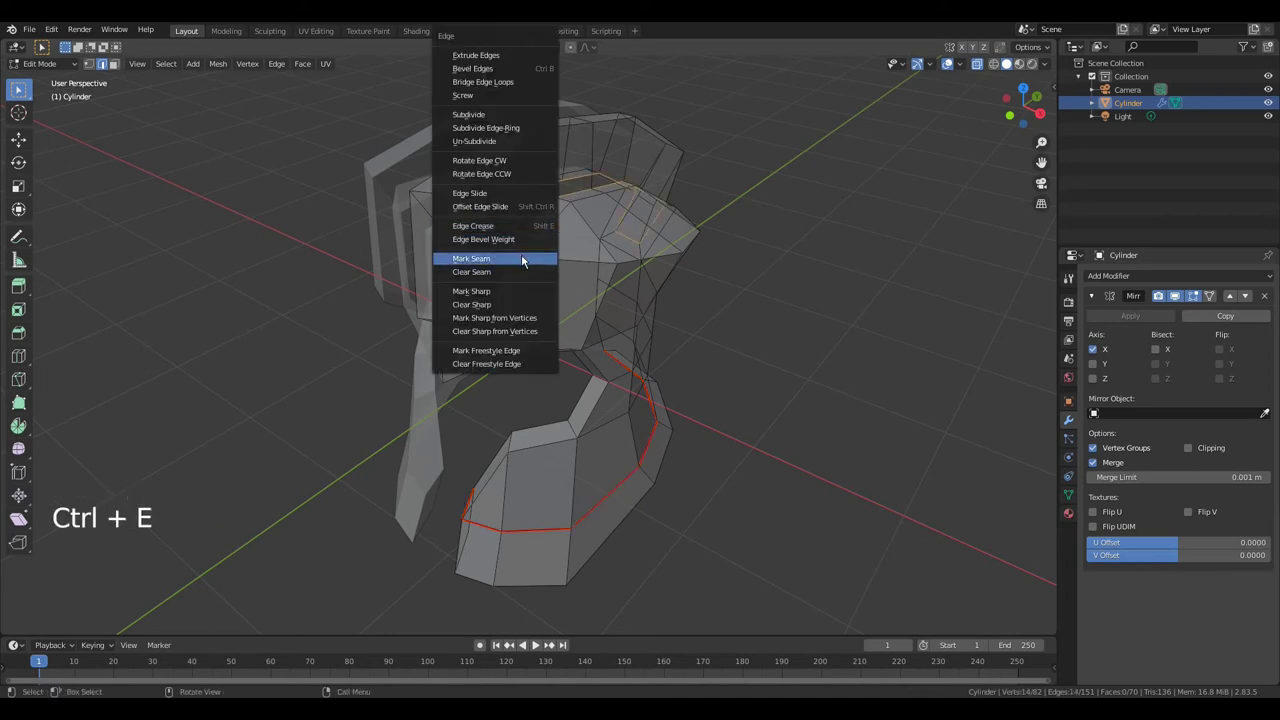
pyautogui.click(521, 257)
pyautogui.press('3')
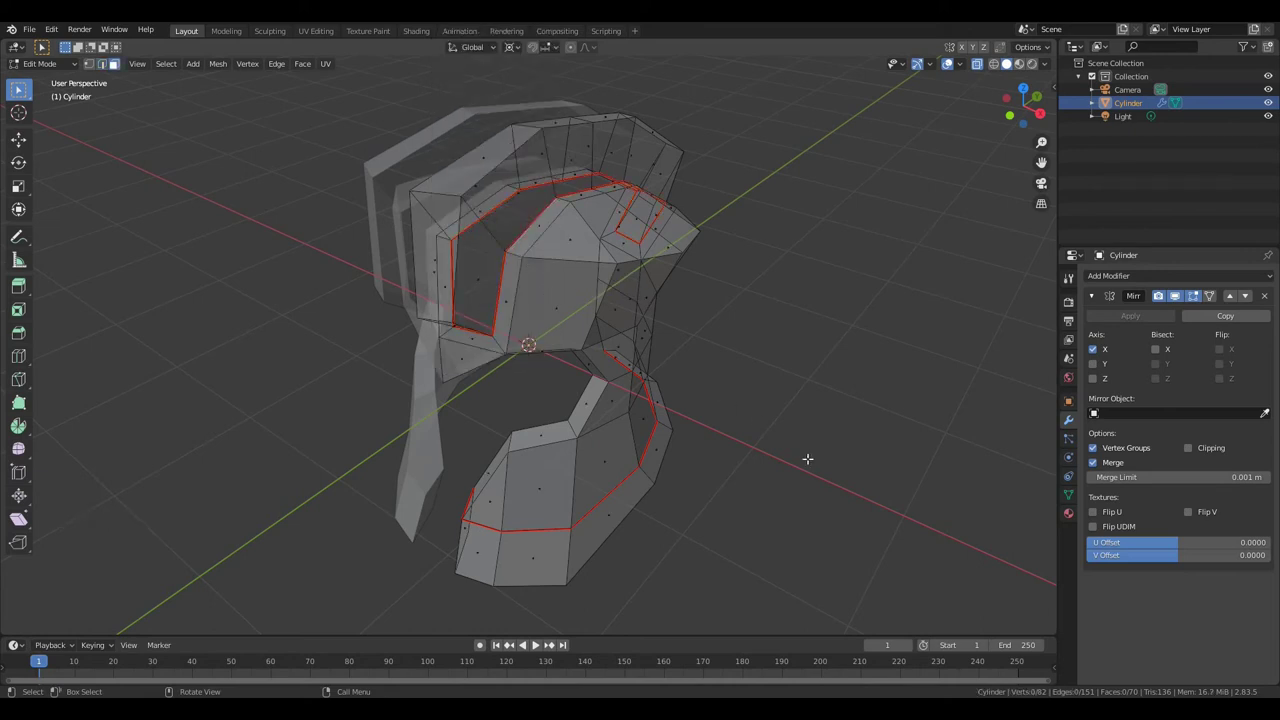
pyautogui.click(1068, 514)
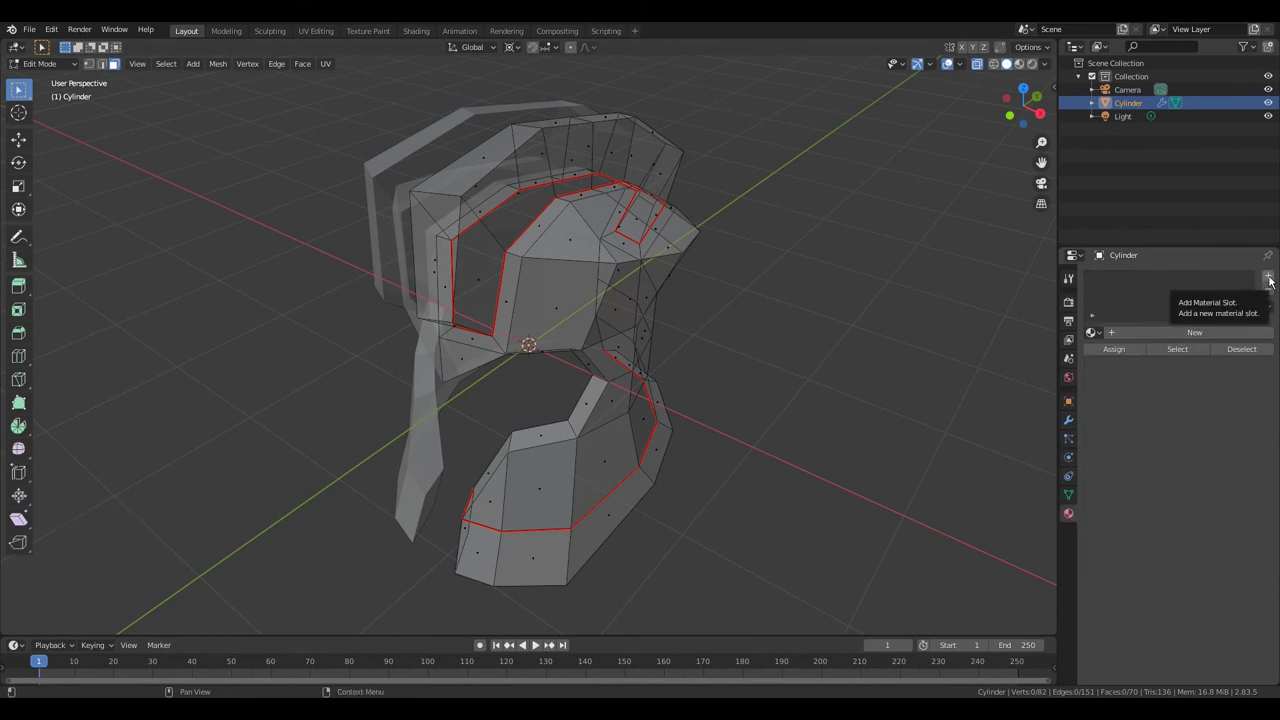
# Add three material slots and create a blue Material.001 in the first
pyautogui.click(1268, 278)
pyautogui.click(1268, 278)
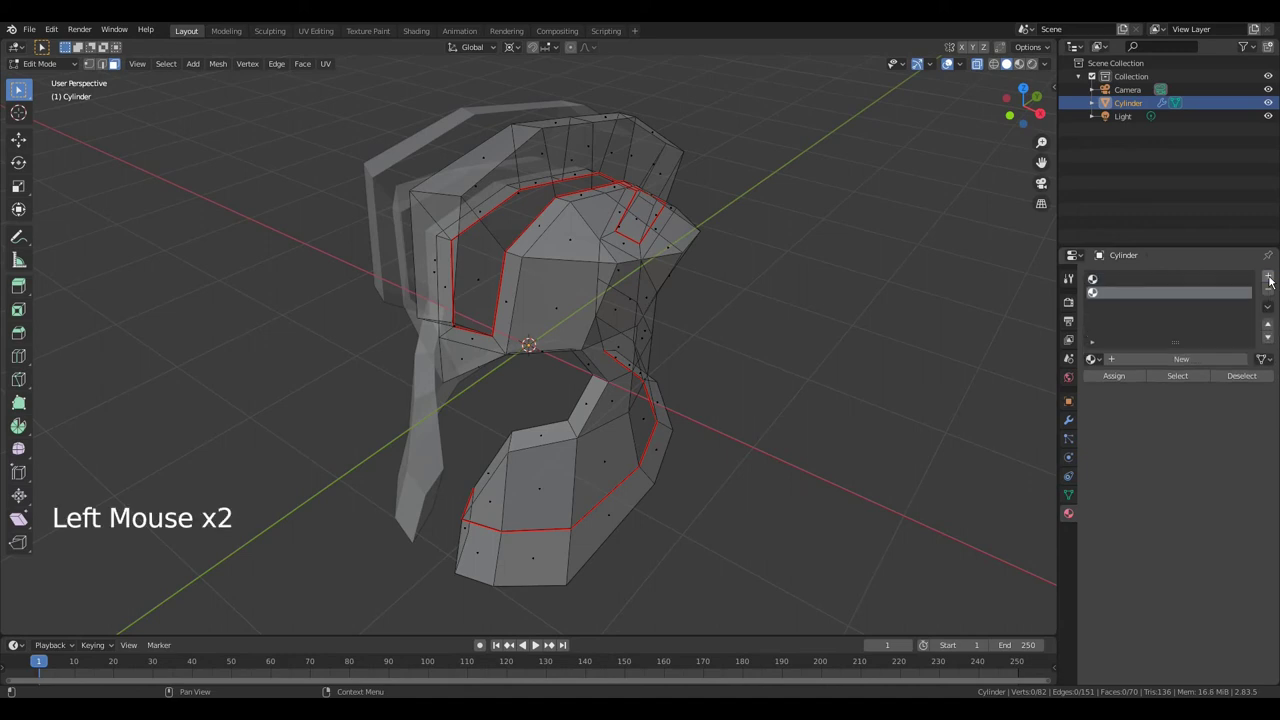
pyautogui.click(1268, 278)
pyautogui.click(1101, 280)
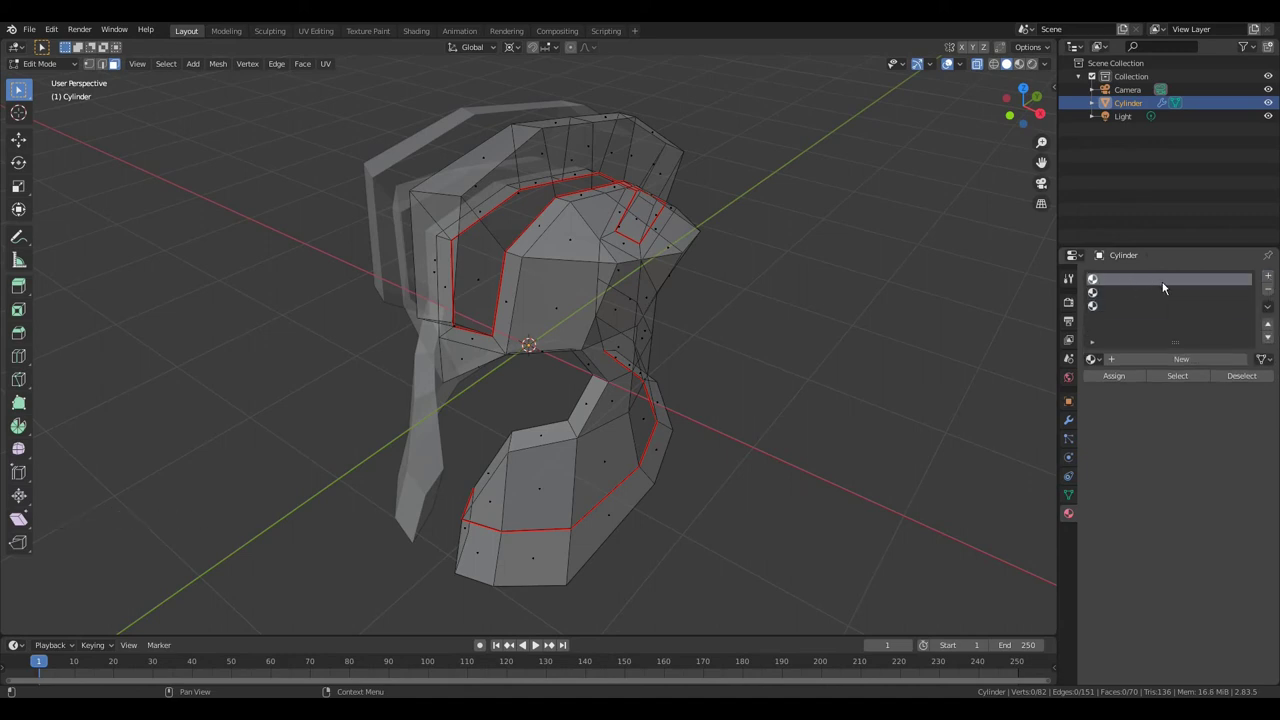
pyautogui.click(1177, 358)
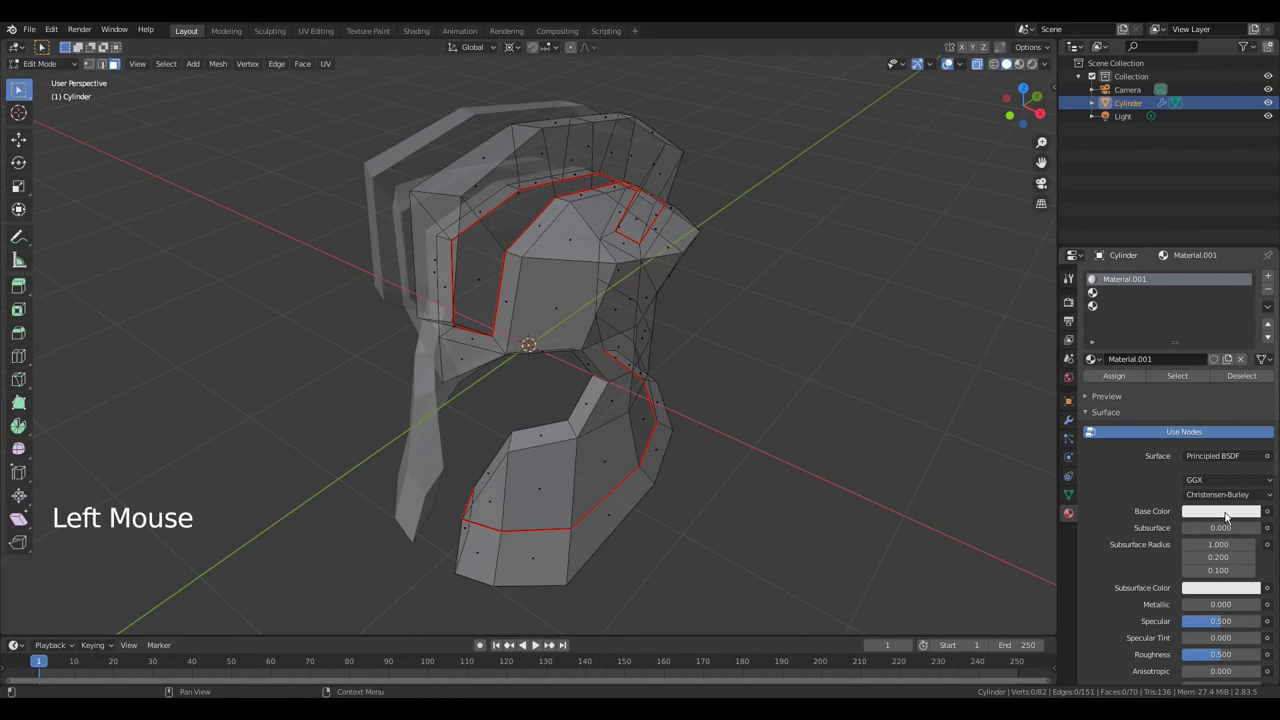
pyautogui.click(1226, 513)
pyautogui.click(1216, 334)
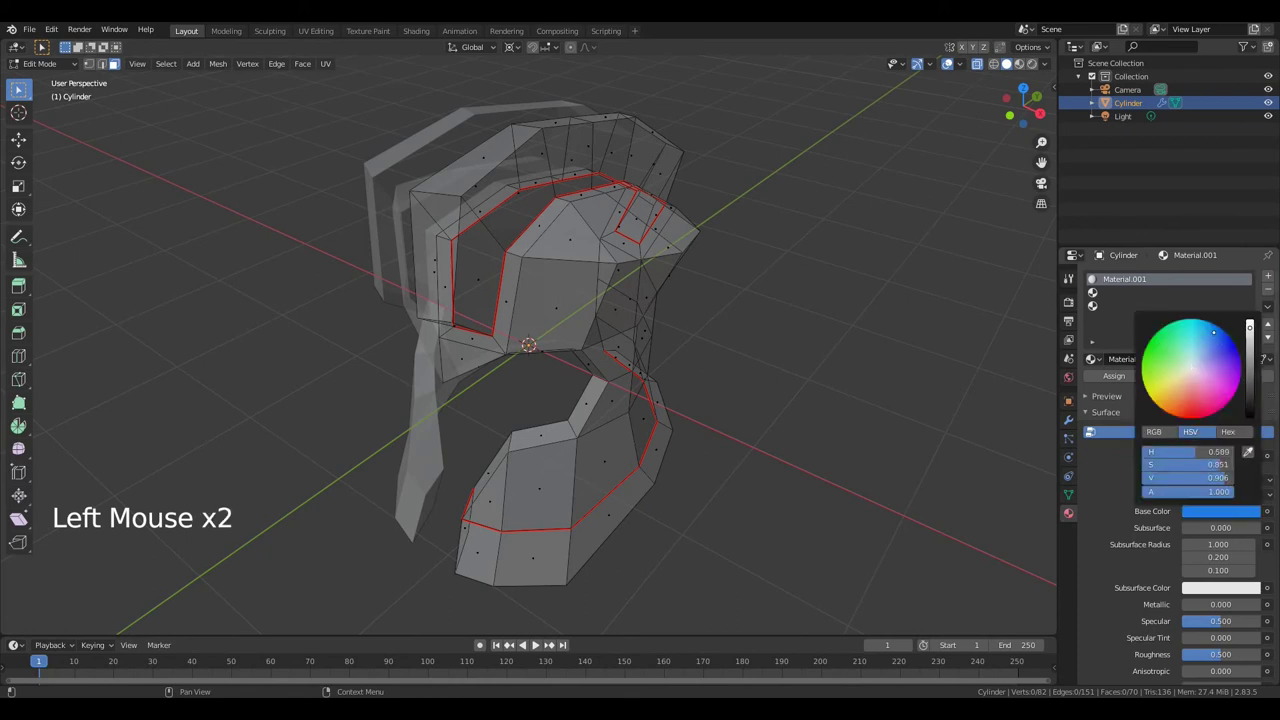
pyautogui.click(1250, 337)
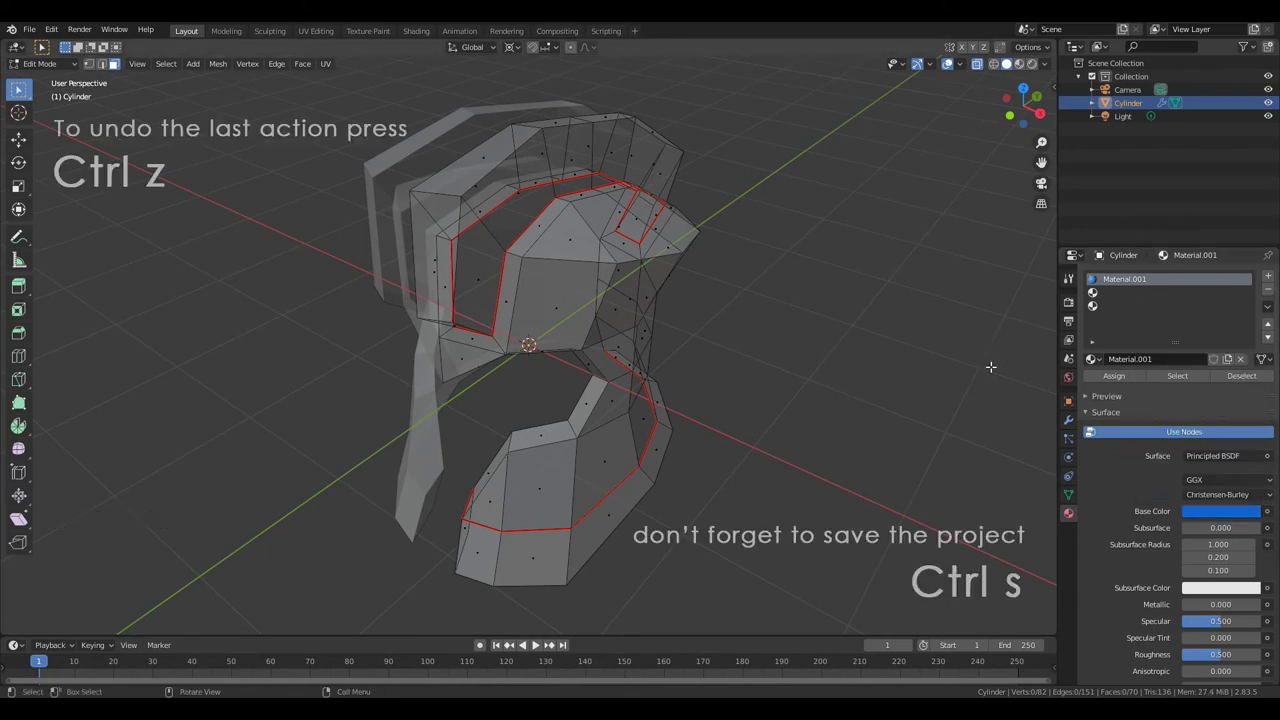
# Create Material.002 in the second slot with an orange base colour
pyautogui.click(1113, 292)
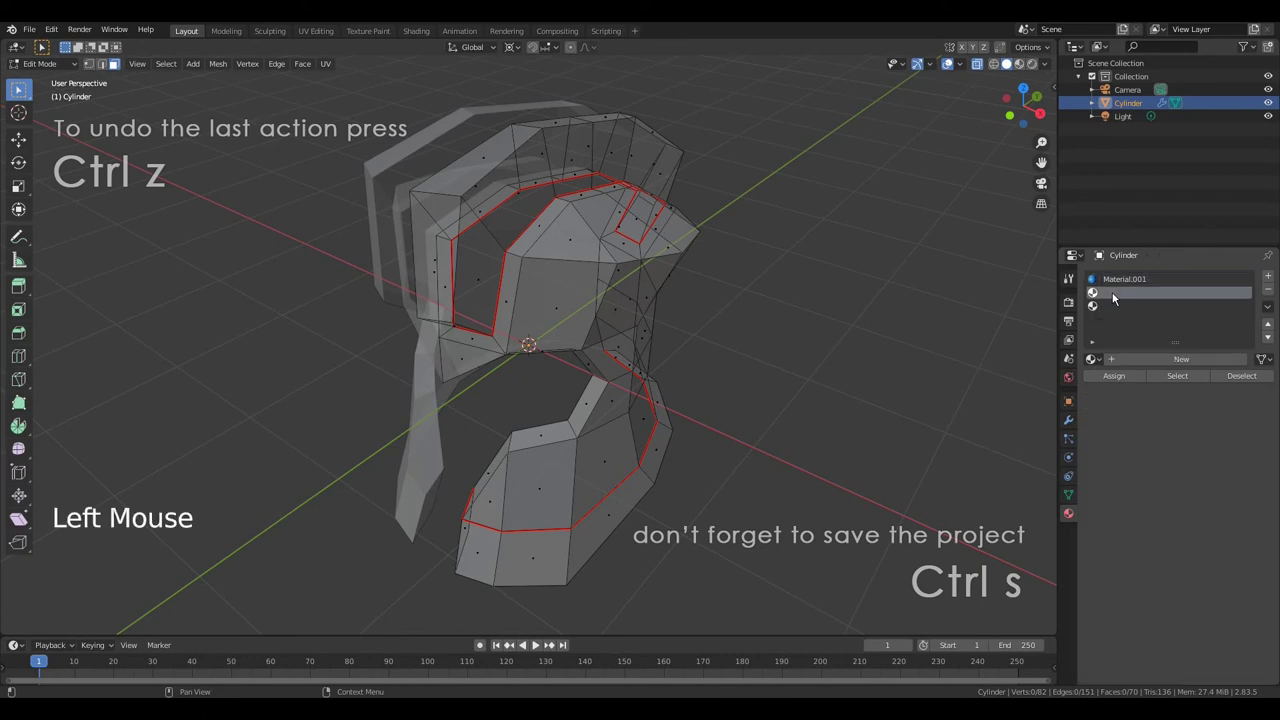
pyautogui.click(1163, 361)
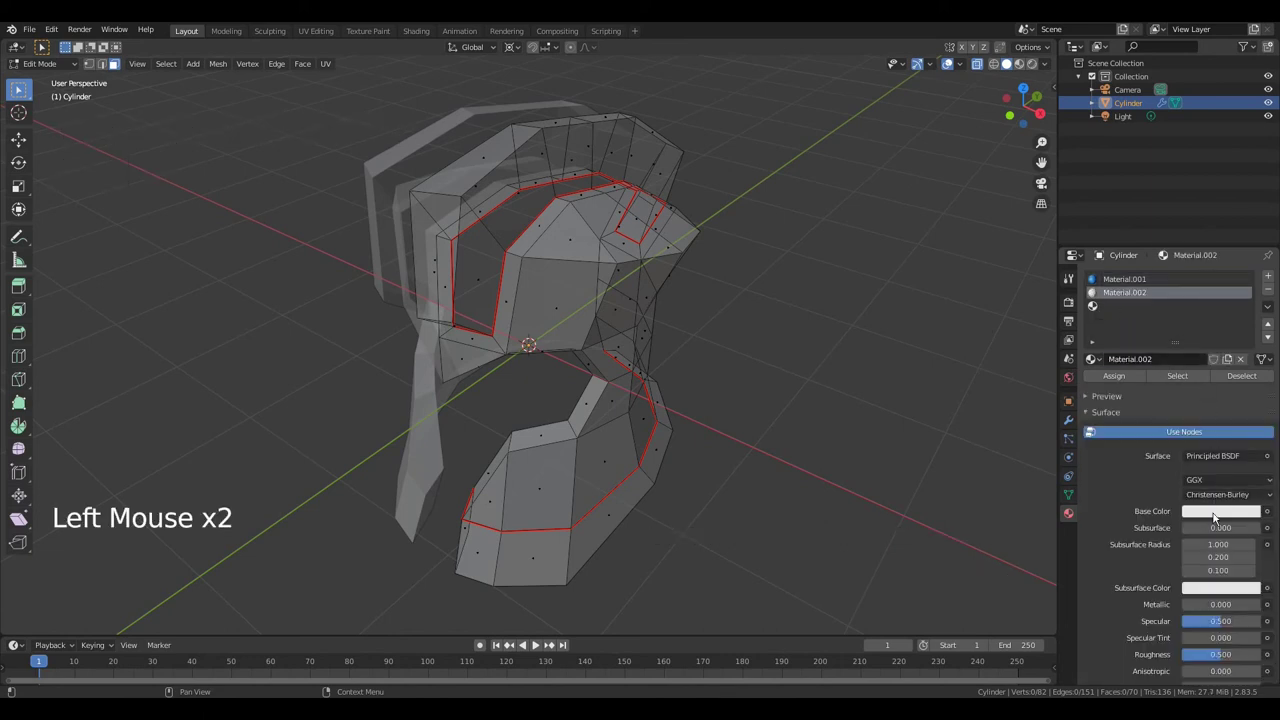
pyautogui.click(1215, 513)
pyautogui.click(1178, 380)
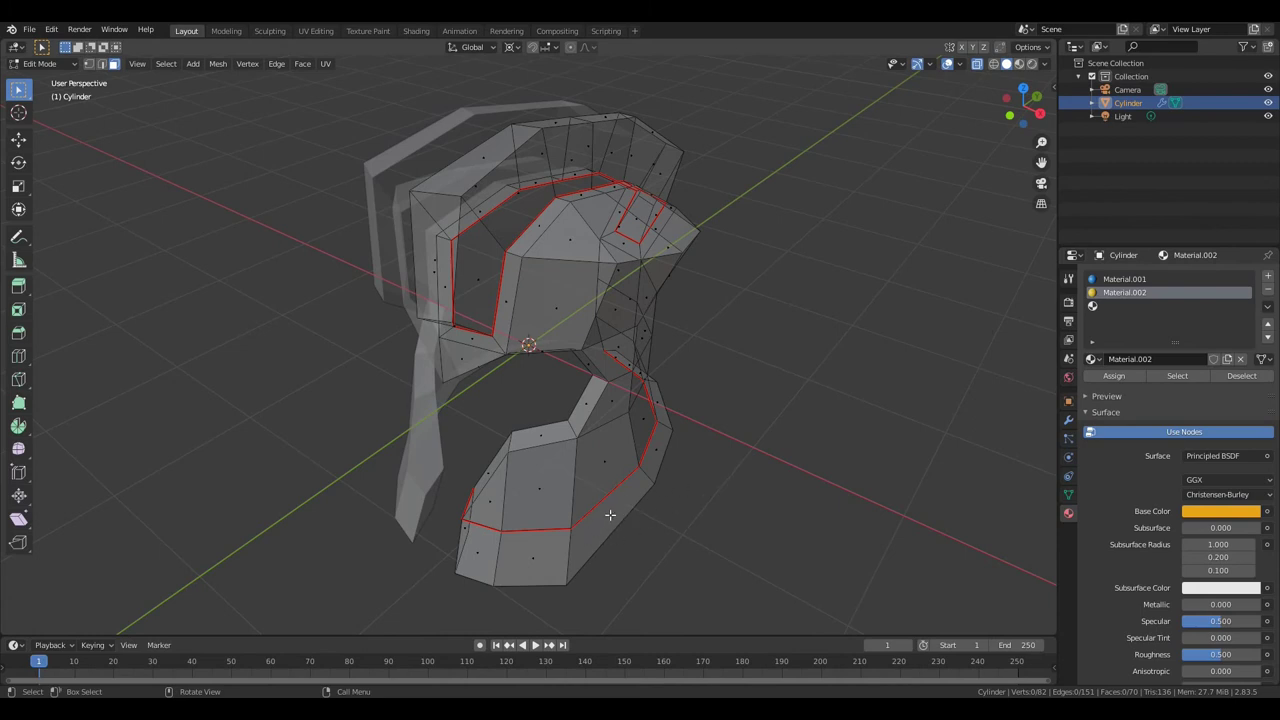
# Assign Material.002 to the seven linked lower cheek-guard faces, then deselect everything
pyautogui.press('l')
pyautogui.click(1118, 376)
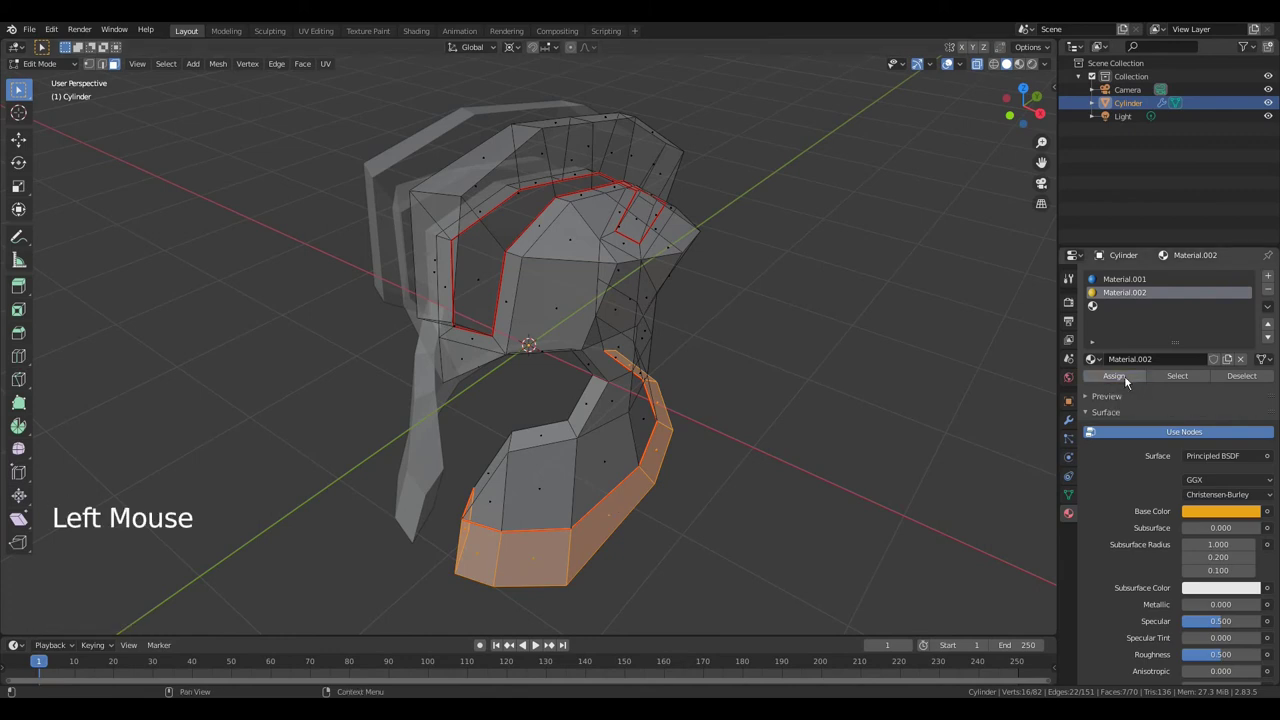
pyautogui.press('a')
pyautogui.press('a')
pyautogui.press('a')
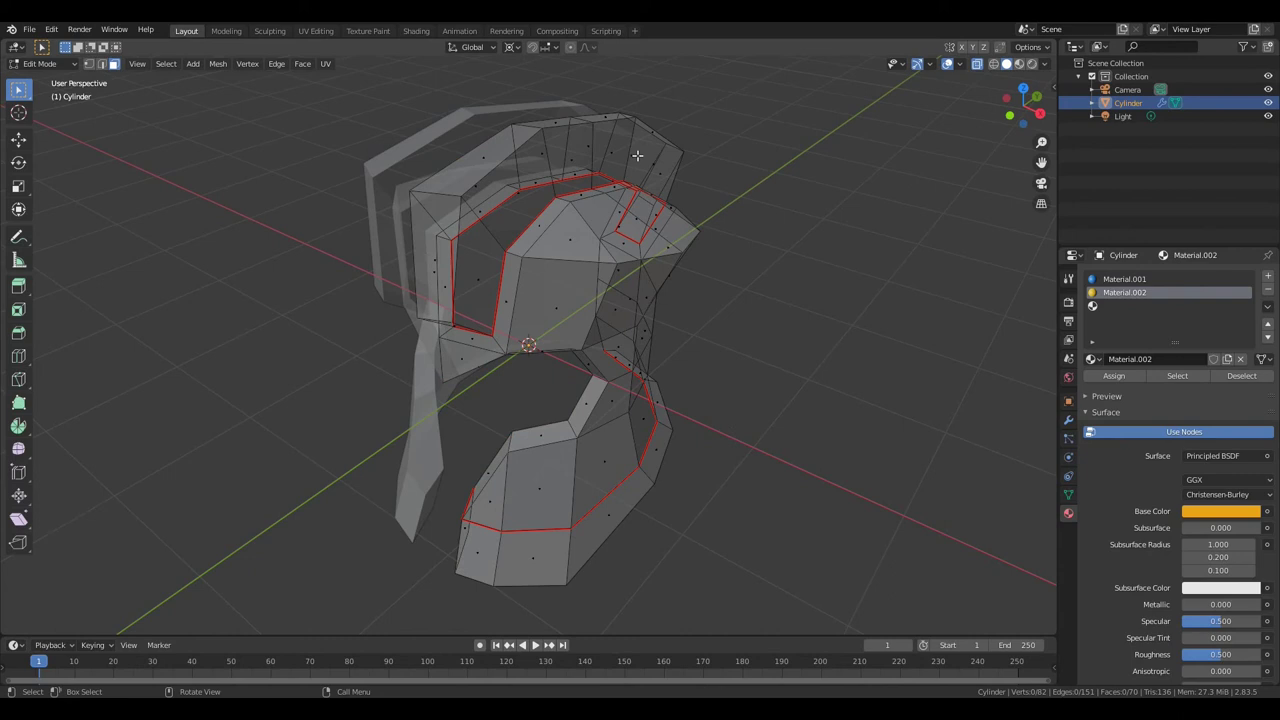
# Give the linked crest a new red-orange Material.003 (H 0.062, S 0.999, V 0.906)
pyautogui.press('l')
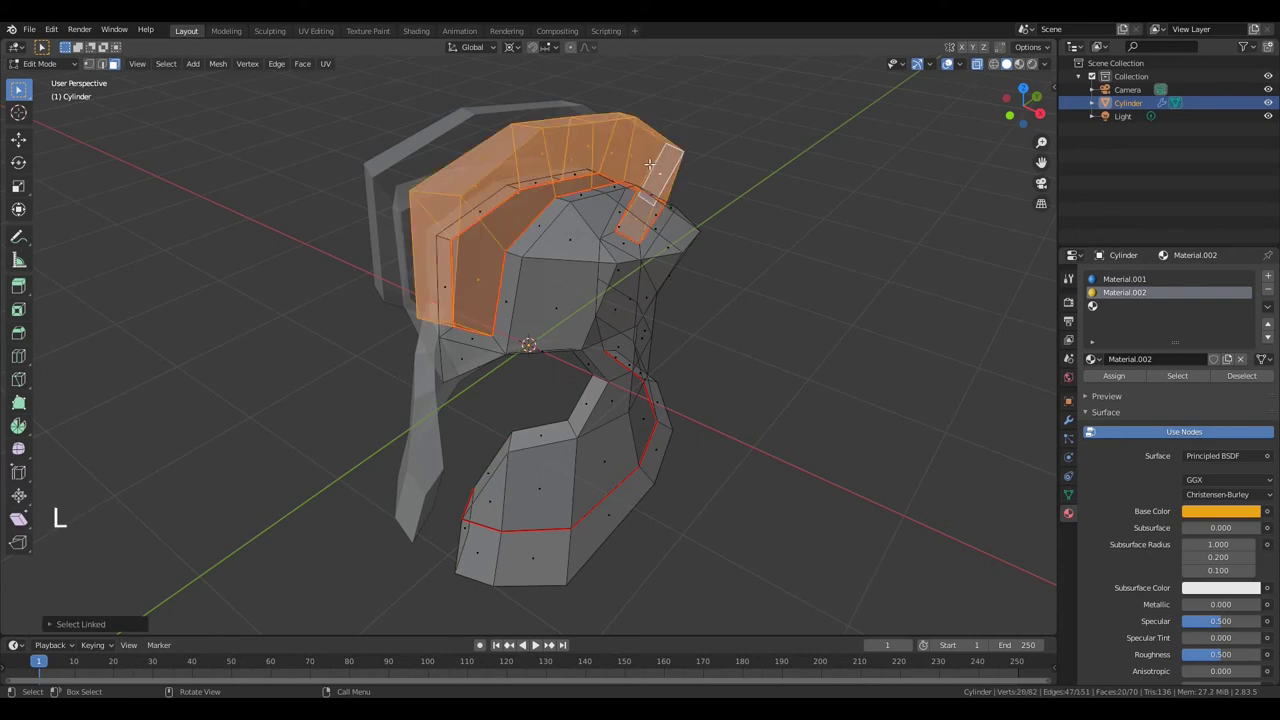
pyautogui.click(1268, 275)
pyautogui.click(1173, 359)
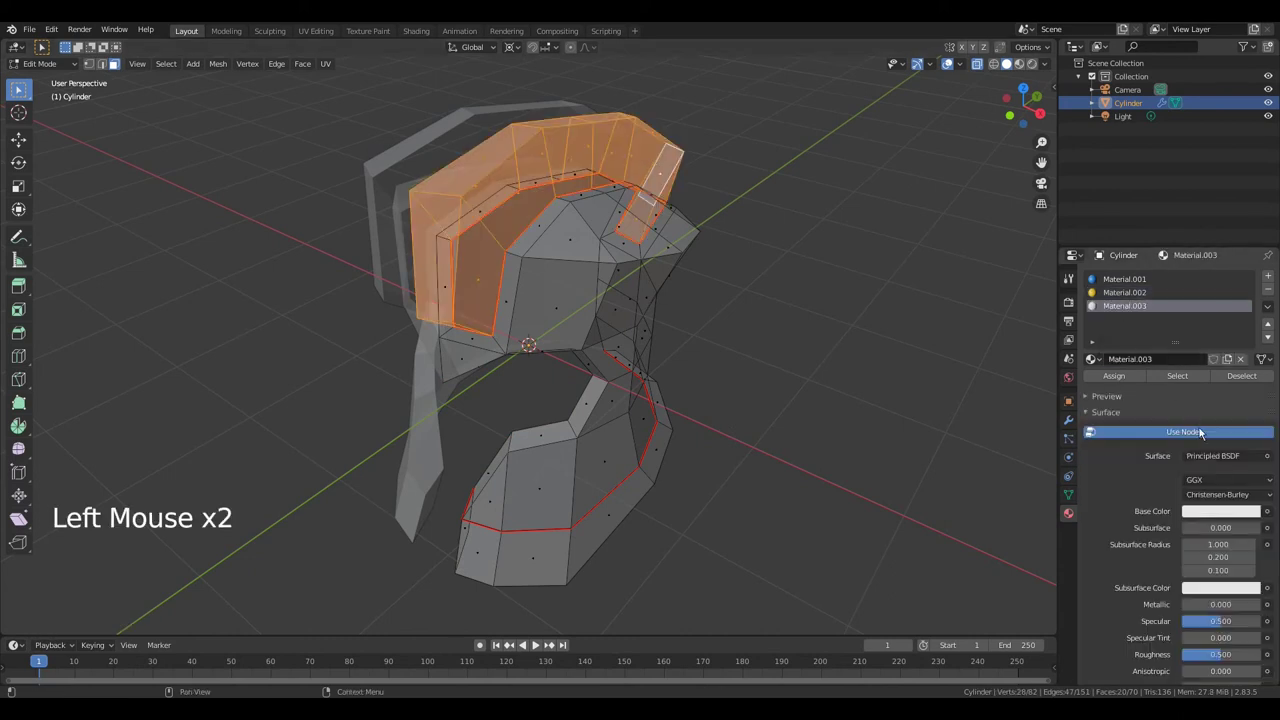
pyautogui.click(1220, 511)
pyautogui.moveTo(1196, 409); pyautogui.dragTo(1180, 409)
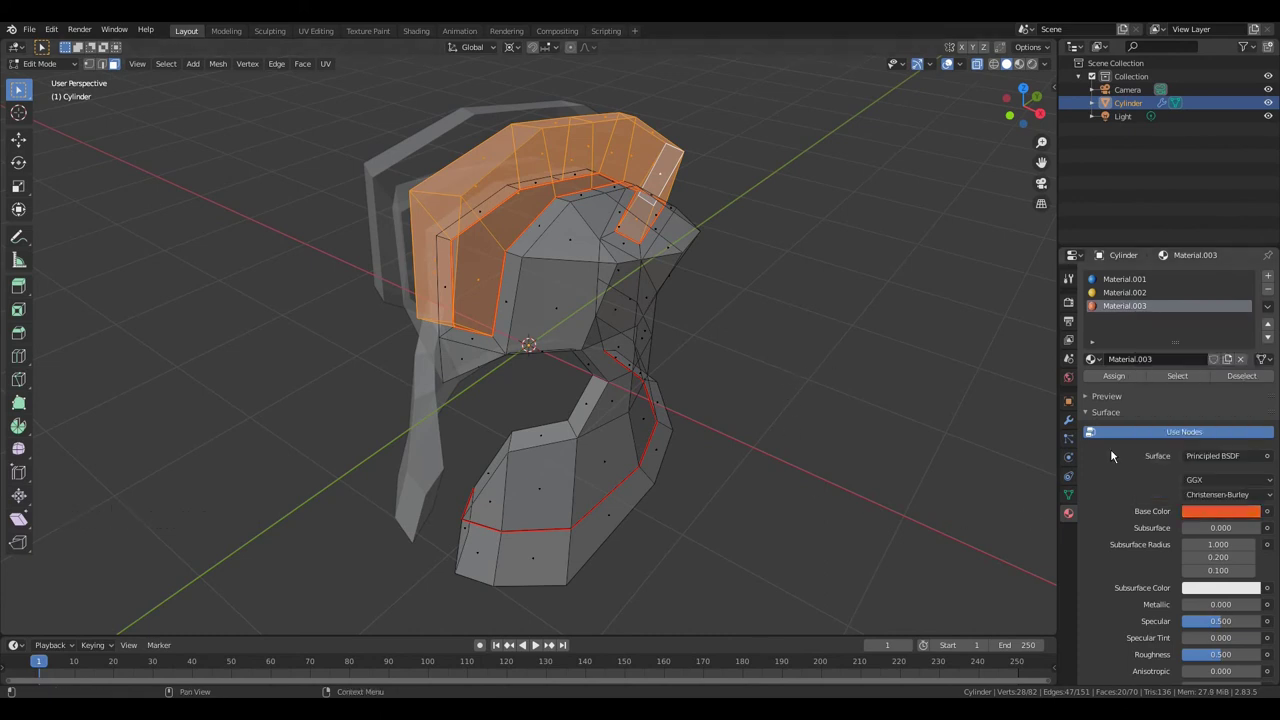
pyautogui.click(1118, 376)
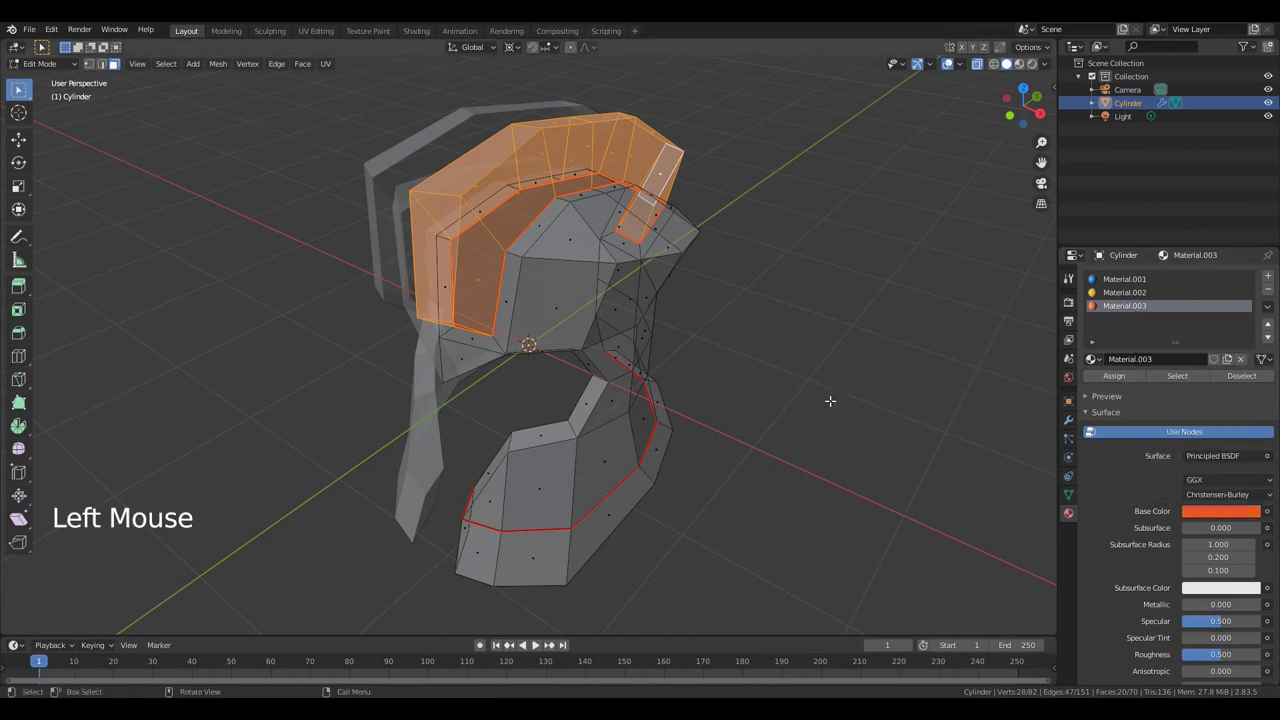
pyautogui.press('2')
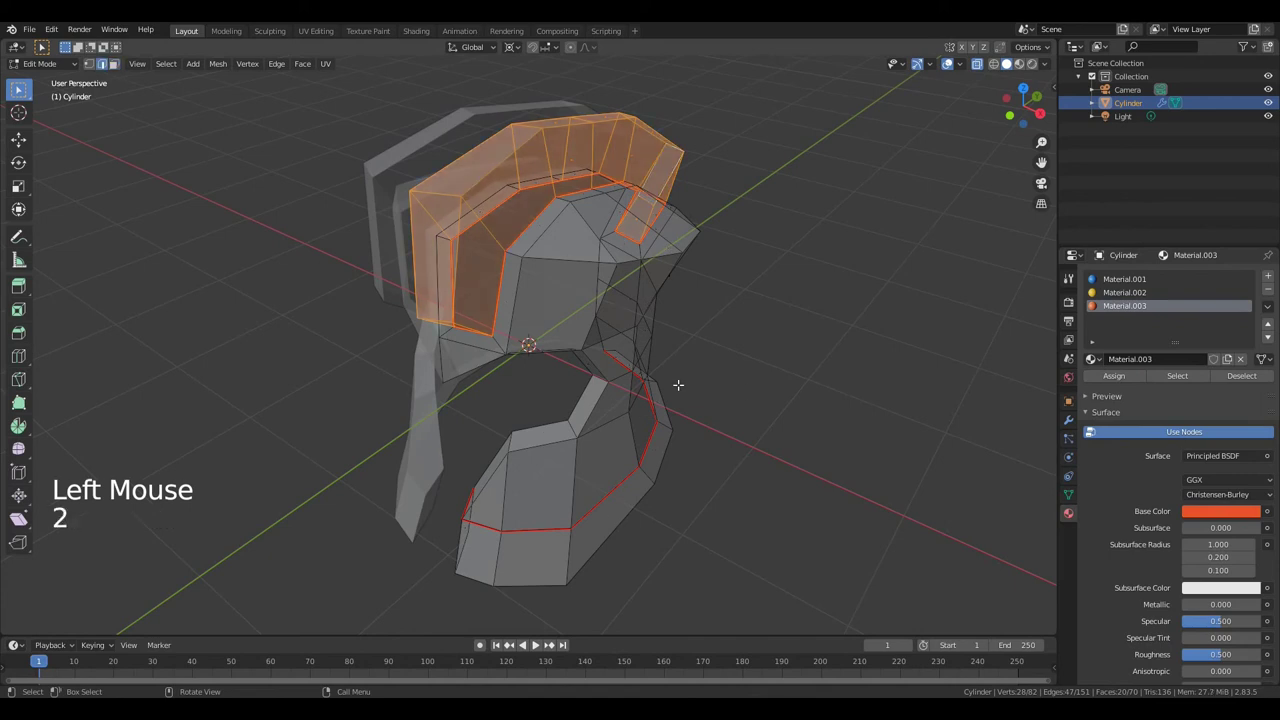
# Select the top rim, inner opening and cheek rim edge loops together
pyautogui.press('alt')
pyautogui.keyDown('alt'); pyautogui.click(469, 150); pyautogui.keyUp('alt')
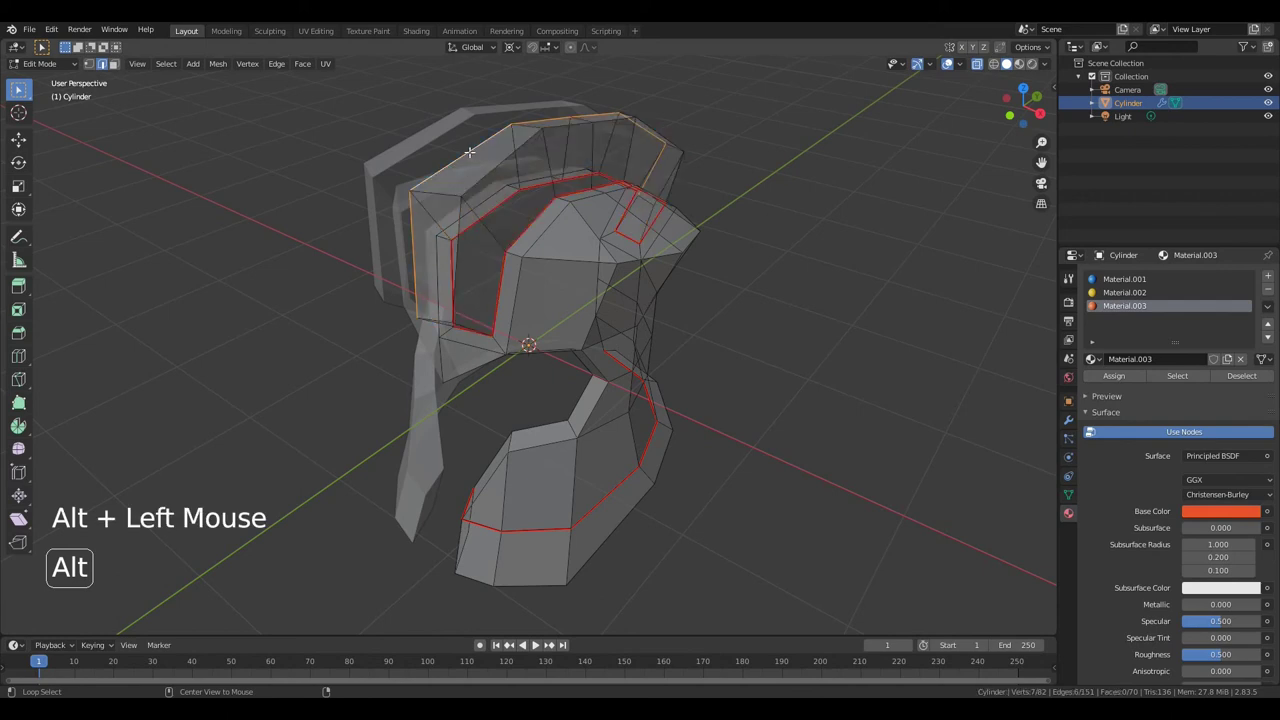
pyautogui.press('shift')
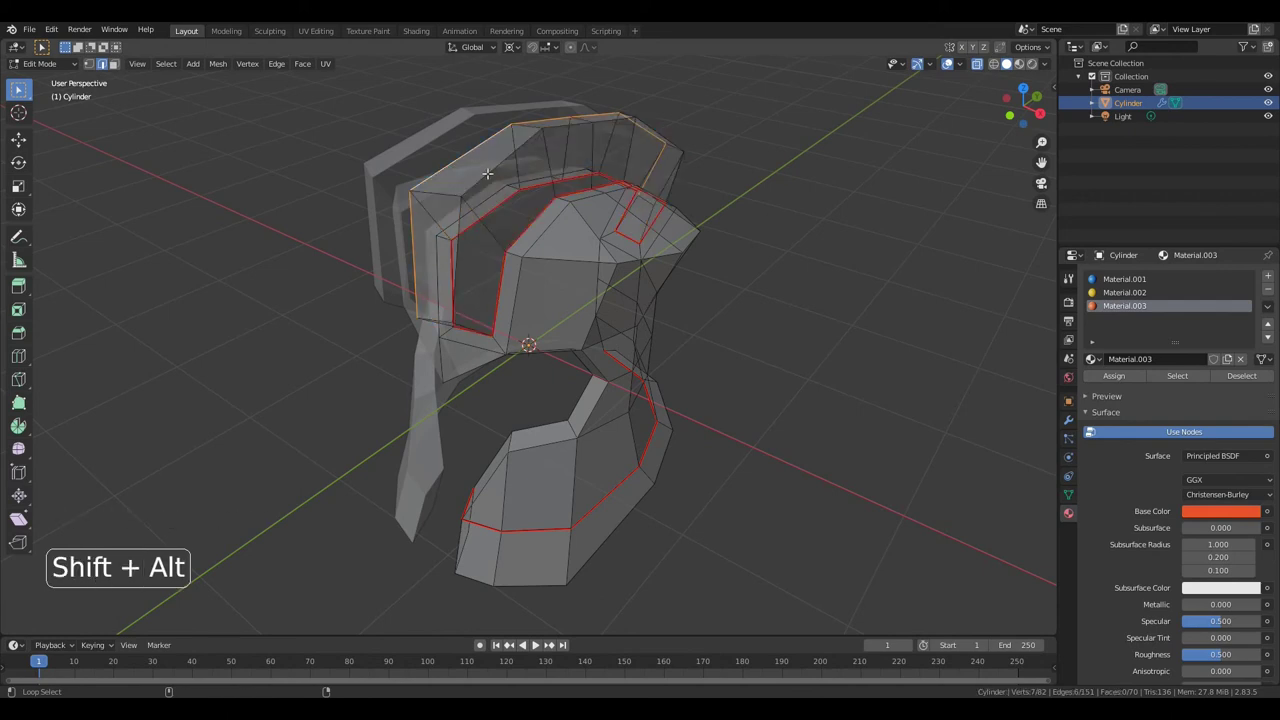
pyautogui.keyDown('alt'); pyautogui.keyDown('shift'); pyautogui.click(487, 174); pyautogui.keyUp('shift'); pyautogui.keyUp('alt')
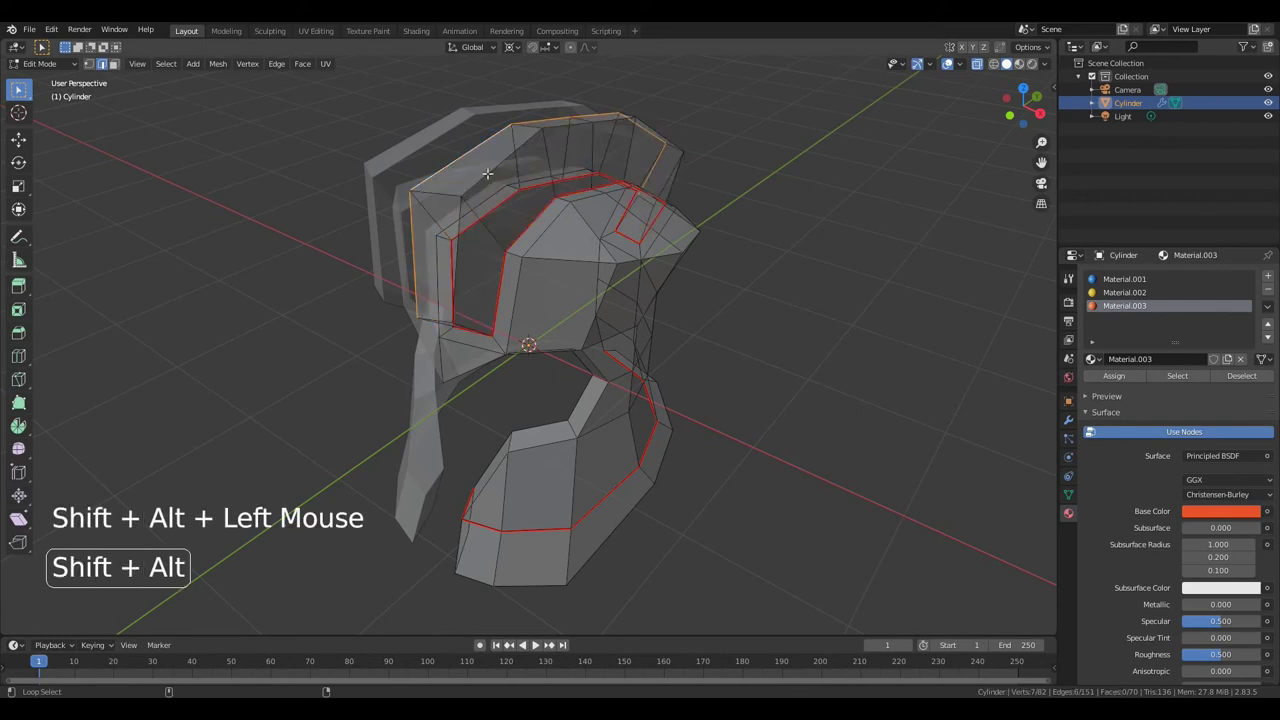
pyautogui.keyDown('alt'); pyautogui.keyDown('shift'); pyautogui.click(502, 287); pyautogui.keyUp('shift'); pyautogui.keyUp('alt')
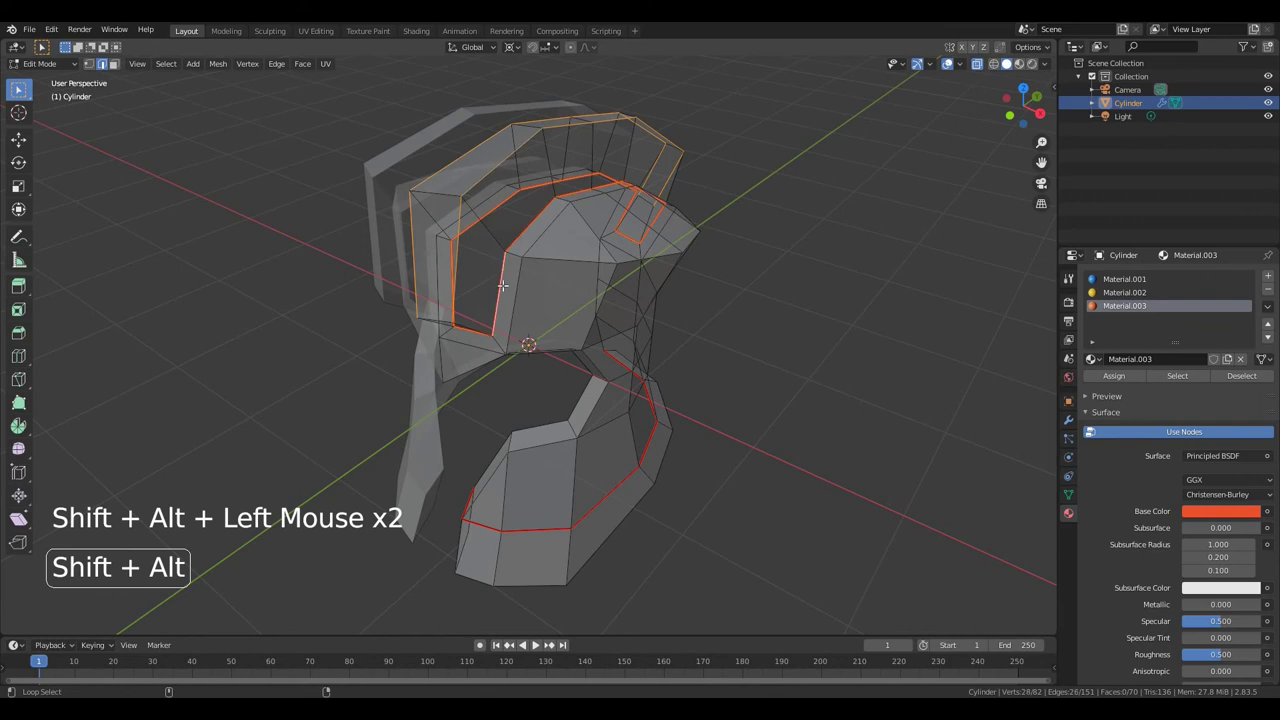
pyautogui.keyDown('alt'); pyautogui.keyDown('shift'); pyautogui.click(444, 325); pyautogui.keyUp('shift'); pyautogui.keyUp('alt')
pyautogui.keyDown('alt'); pyautogui.keyDown('shift'); pyautogui.click(496, 343); pyautogui.keyUp('shift'); pyautogui.keyUp('alt')
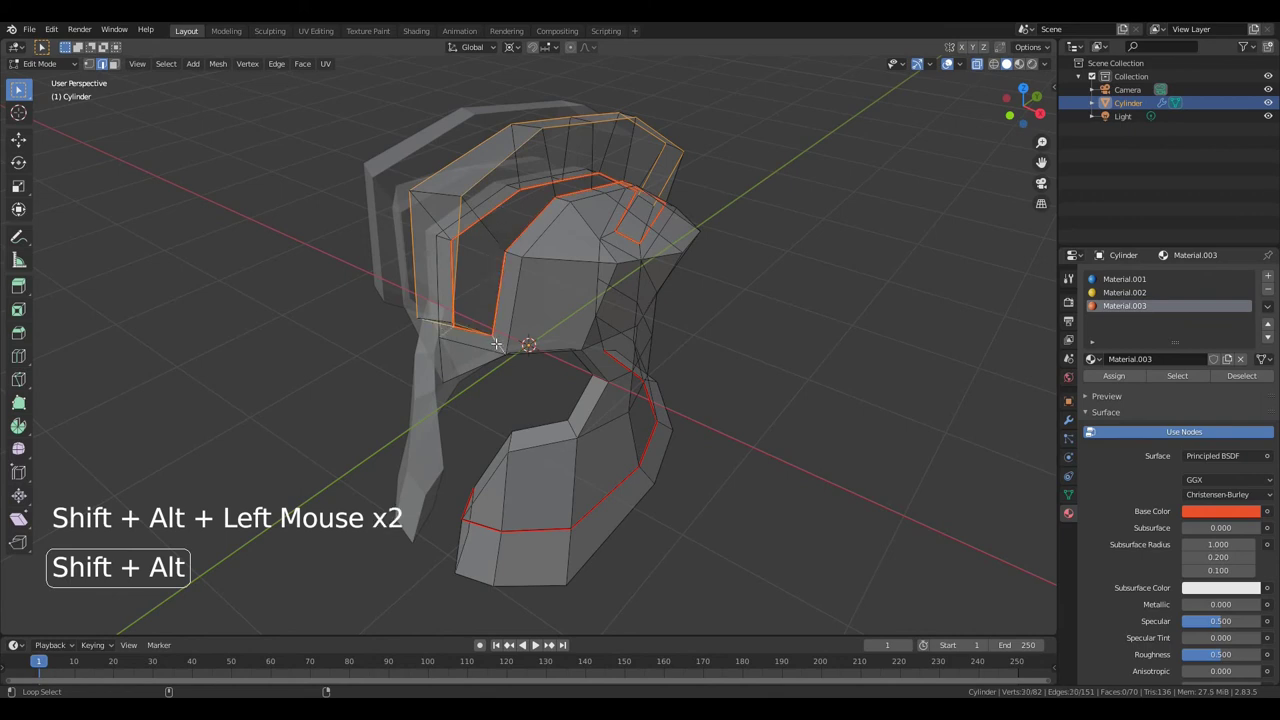
pyautogui.keyDown('alt'); pyautogui.keyDown('shift'); pyautogui.click(443, 322); pyautogui.keyUp('shift'); pyautogui.keyUp('alt')
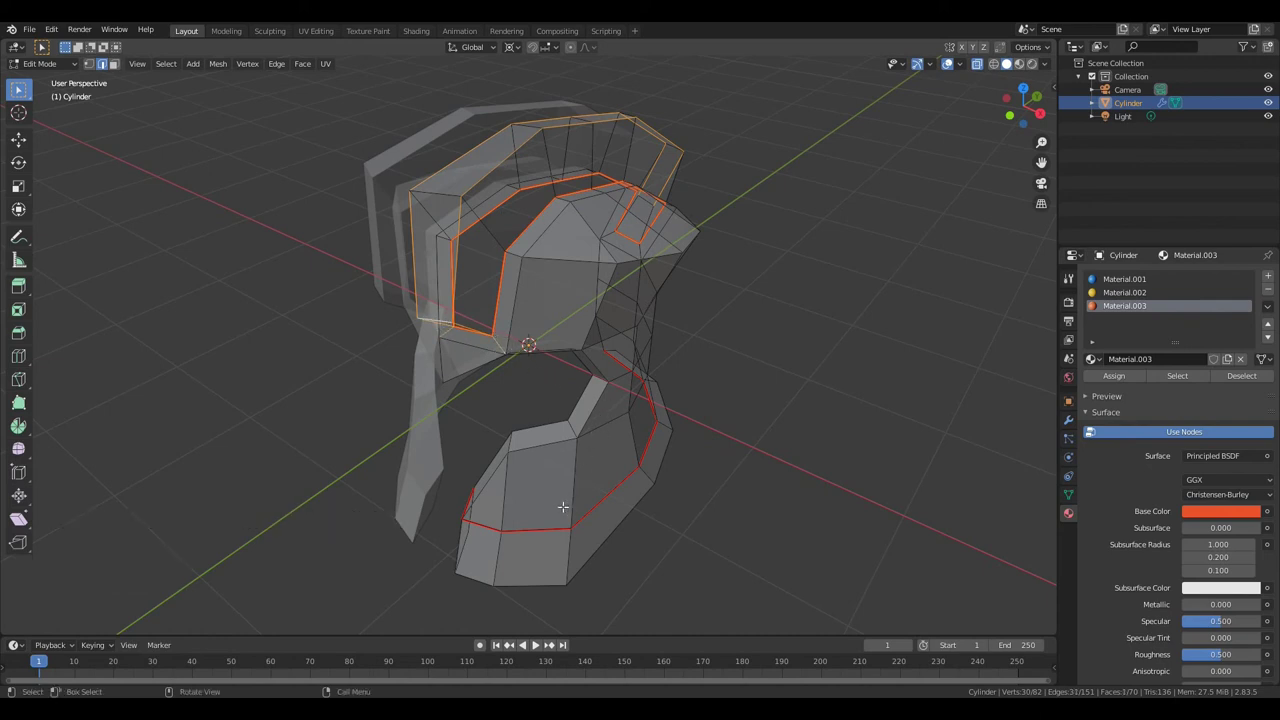
pyautogui.keyDown('alt'); pyautogui.keyDown('shift'); pyautogui.click(540, 425); pyautogui.keyUp('shift'); pyautogui.keyUp('alt')
pyautogui.keyDown('alt'); pyautogui.keyDown('shift'); pyautogui.click(544, 448); pyautogui.keyUp('shift'); pyautogui.keyUp('alt')
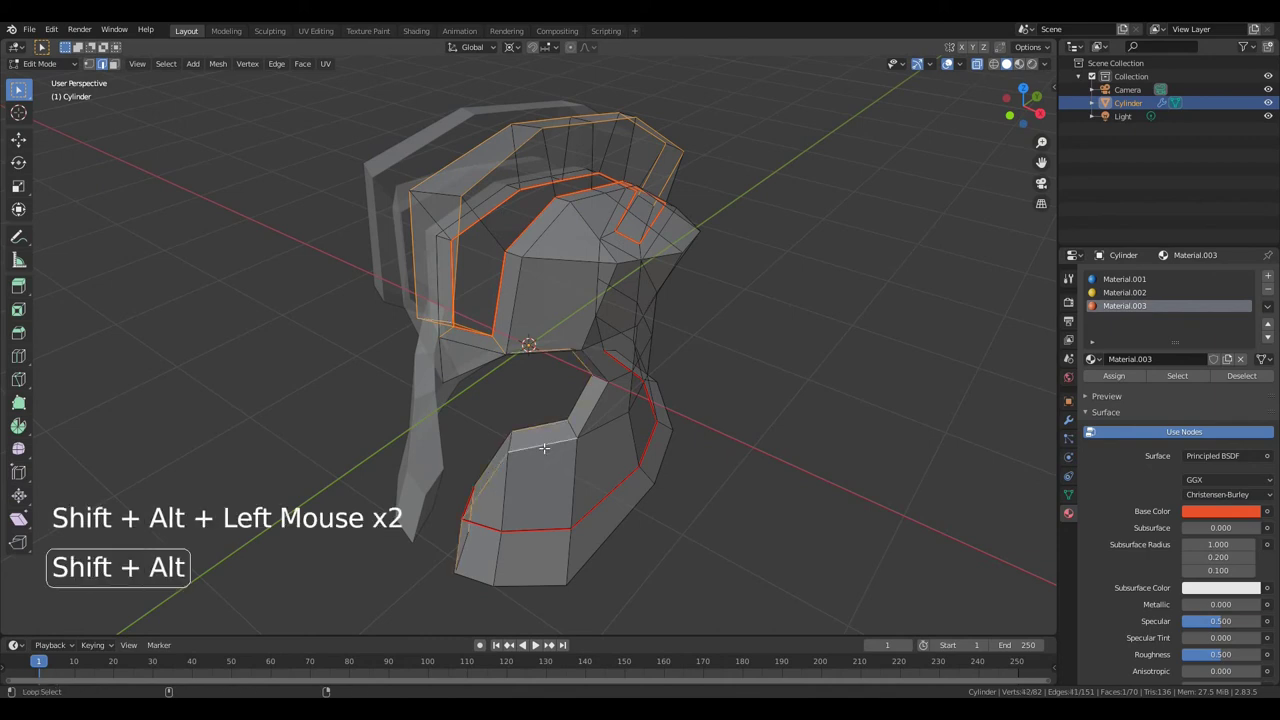
pyautogui.keyDown('alt'); pyautogui.keyDown('shift'); pyautogui.click(591, 415); pyautogui.keyUp('shift'); pyautogui.keyUp('alt')
# Add the face-opening, bottom rim and under-crest loops to the edge selection
pyautogui.moveTo(534, 420); pyautogui.dragTo(460, 330, button='middle')
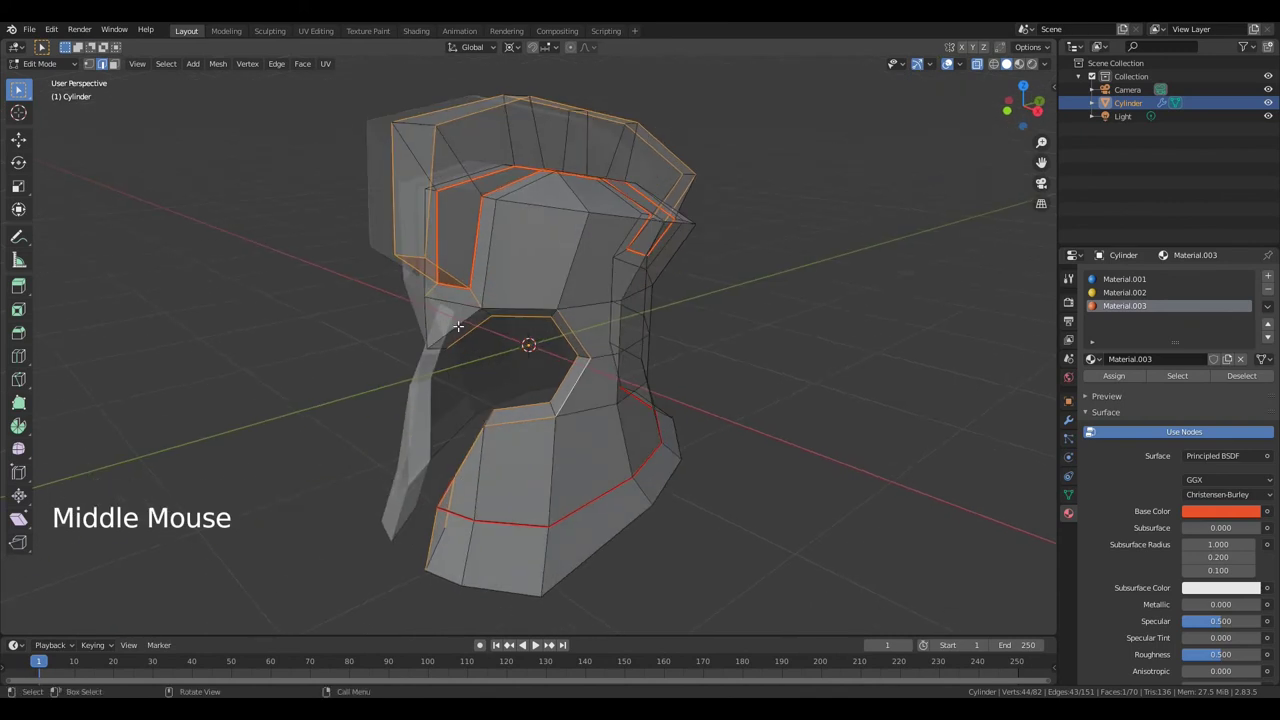
pyautogui.keyDown('alt'); pyautogui.keyDown('shift'); pyautogui.click(458, 325); pyautogui.keyUp('shift'); pyautogui.keyUp('alt')
pyautogui.keyDown('alt'); pyautogui.keyDown('shift'); pyautogui.click(511, 311); pyautogui.keyUp('shift'); pyautogui.keyUp('alt')
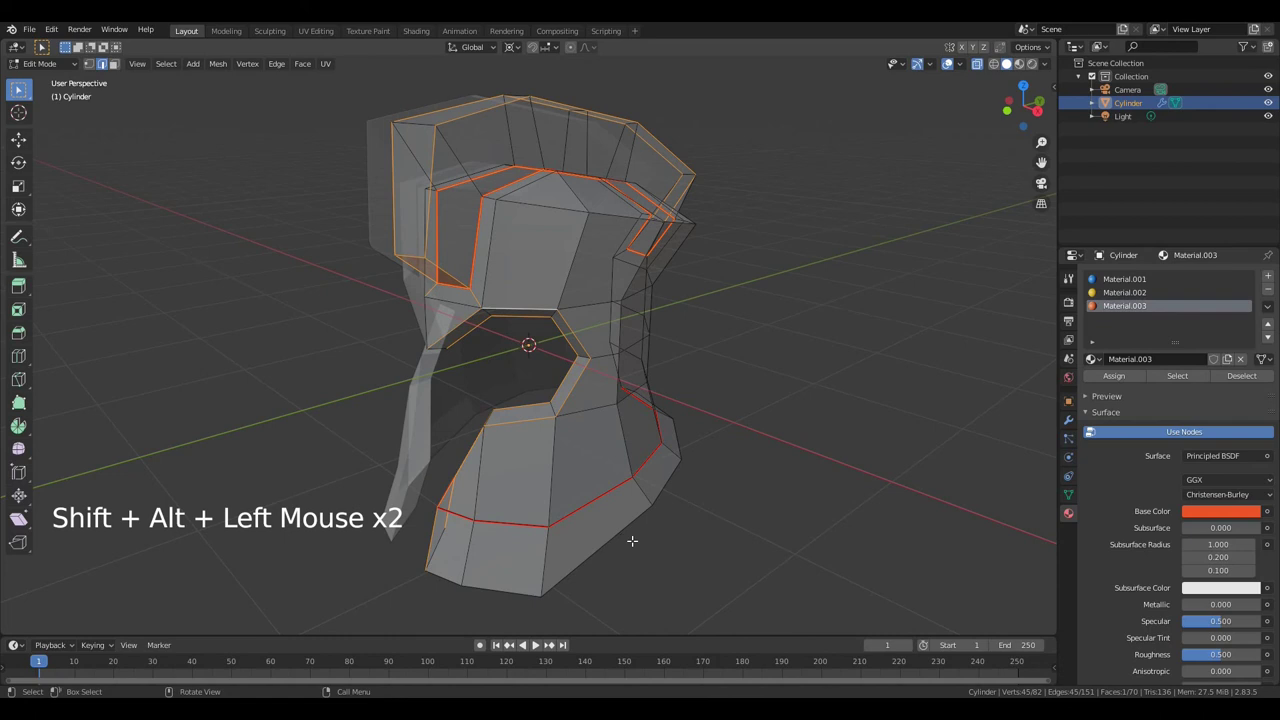
pyautogui.keyDown('shift'); pyautogui.click(445, 545); pyautogui.keyUp('shift')
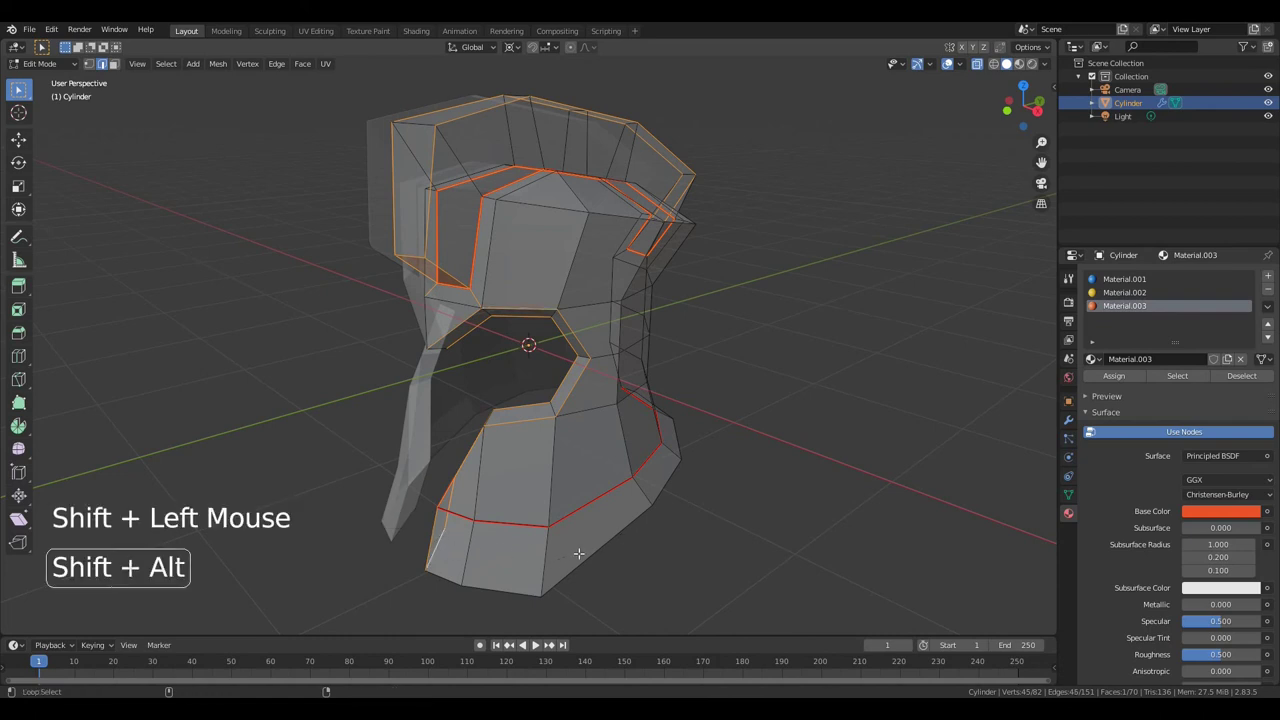
pyautogui.keyDown('alt'); pyautogui.keyDown('shift'); pyautogui.click(612, 538); pyautogui.keyUp('shift'); pyautogui.keyUp('alt')
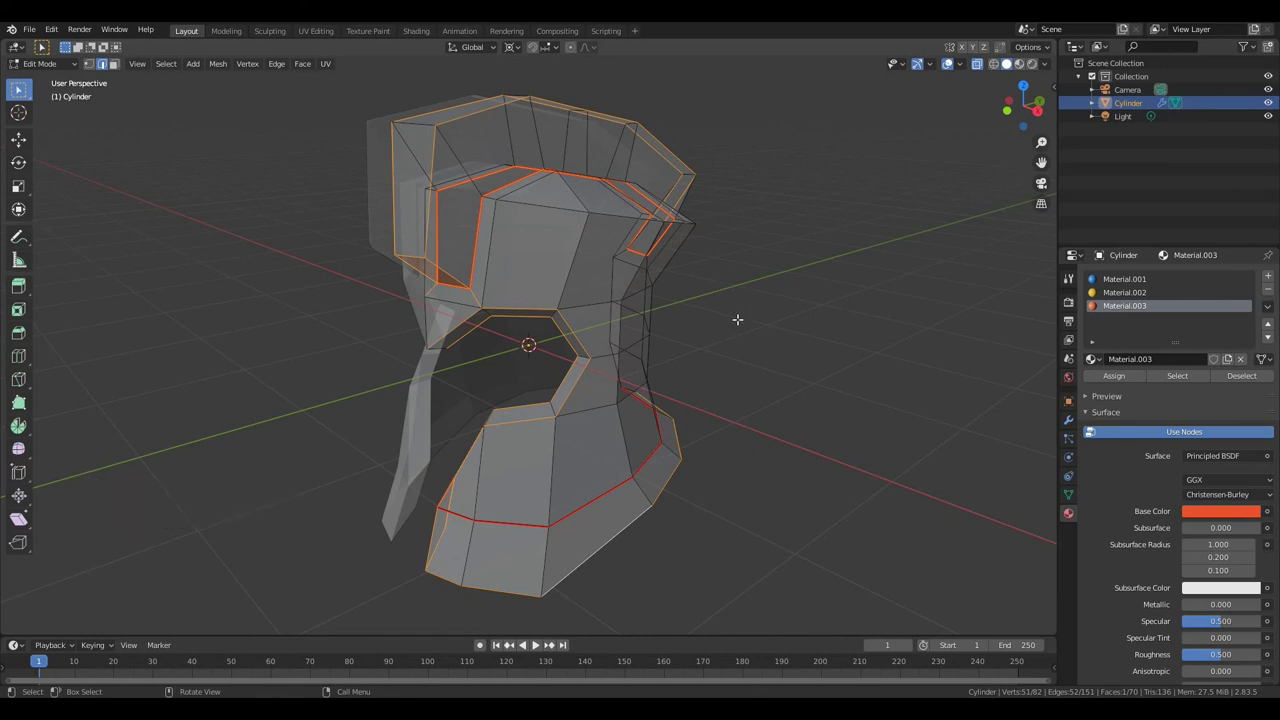
pyautogui.moveTo(751, 327); pyautogui.dragTo(666, 336, button='middle')
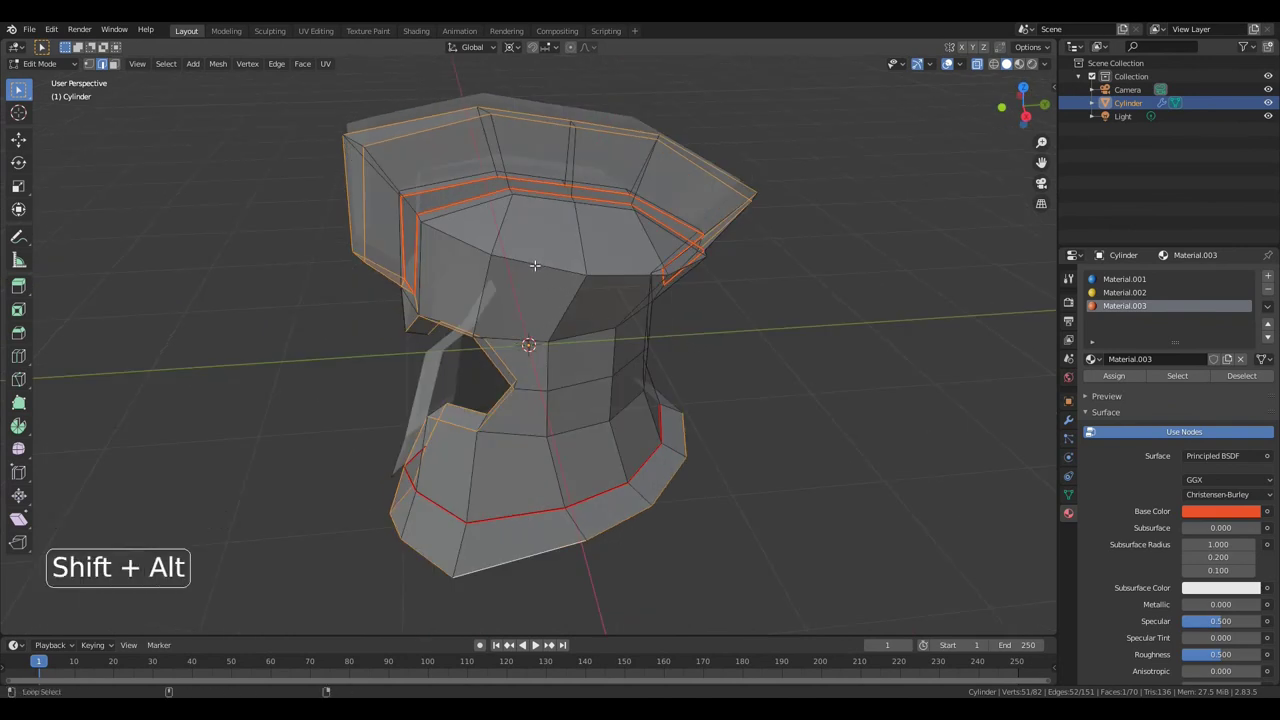
pyautogui.keyDown('alt'); pyautogui.keyDown('shift'); pyautogui.click(534, 264); pyautogui.keyUp('shift'); pyautogui.keyUp('alt')
pyautogui.moveTo(722, 384); pyautogui.dragTo(582, 433, button='middle')
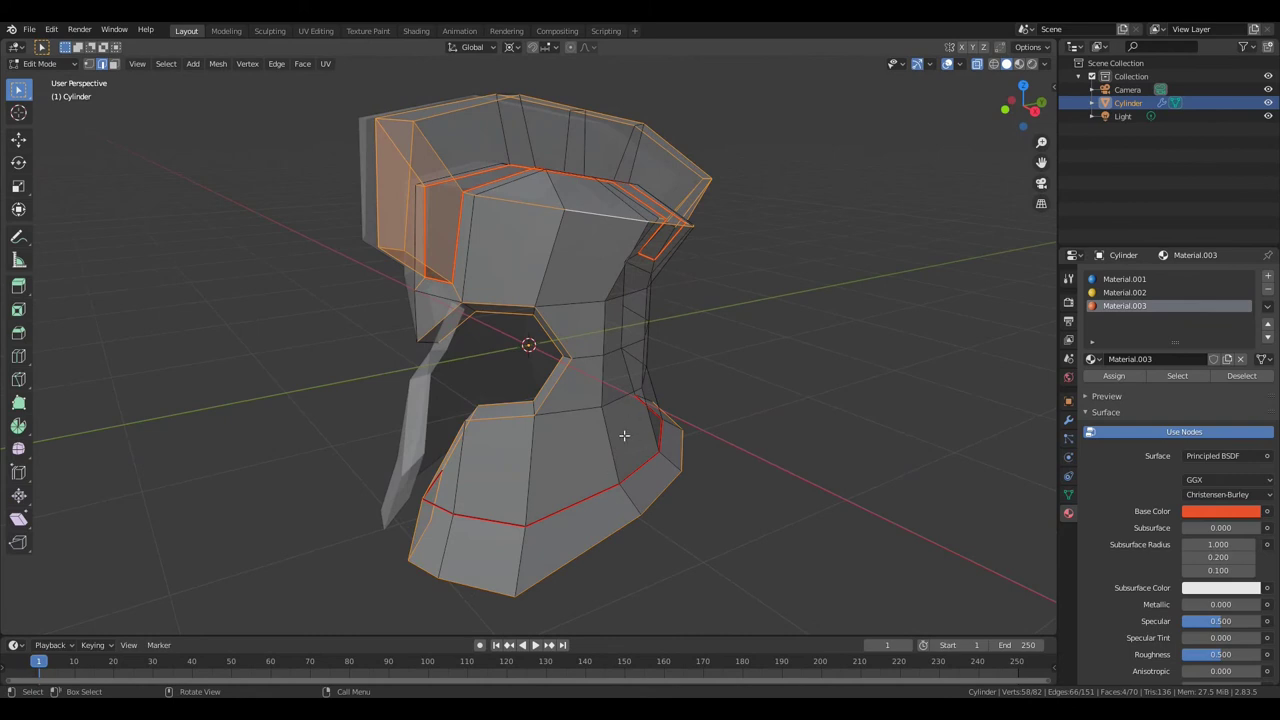
# Crease the selected rim and opening edge loops to a full 1.000 with Shift+E
pyautogui.hotkey('shift', 'e')
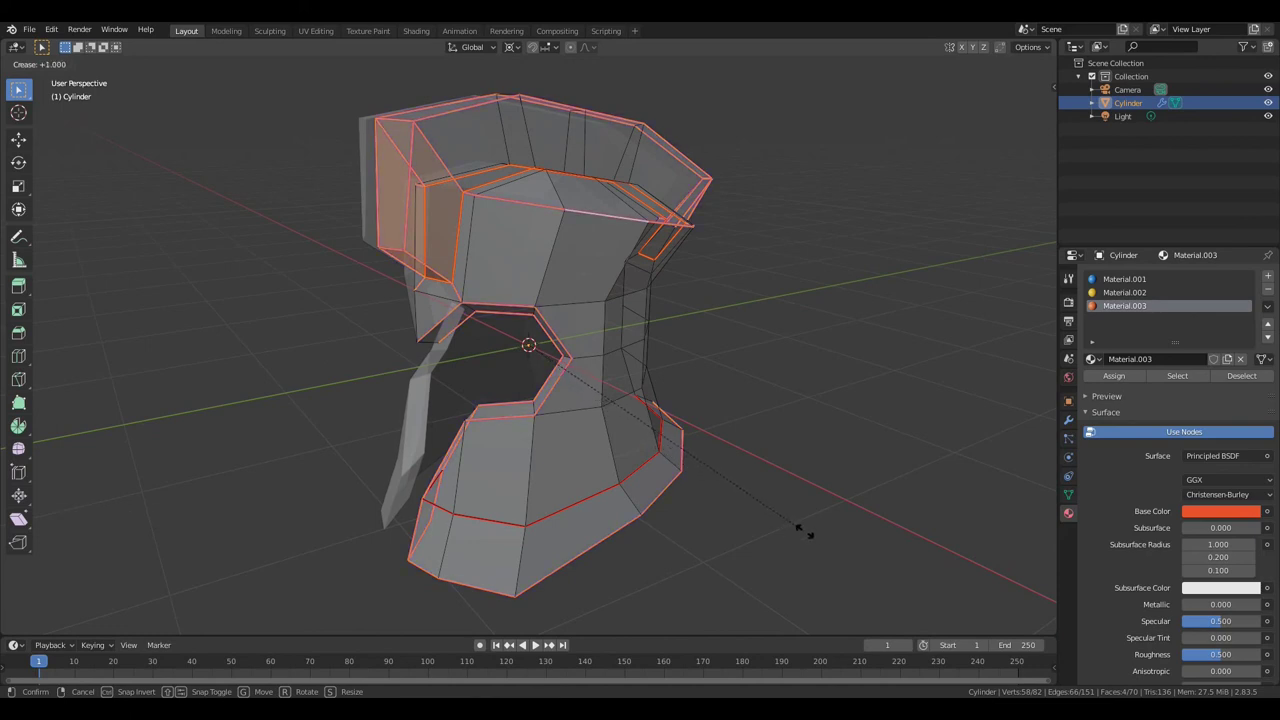
pyautogui.click(871, 567)
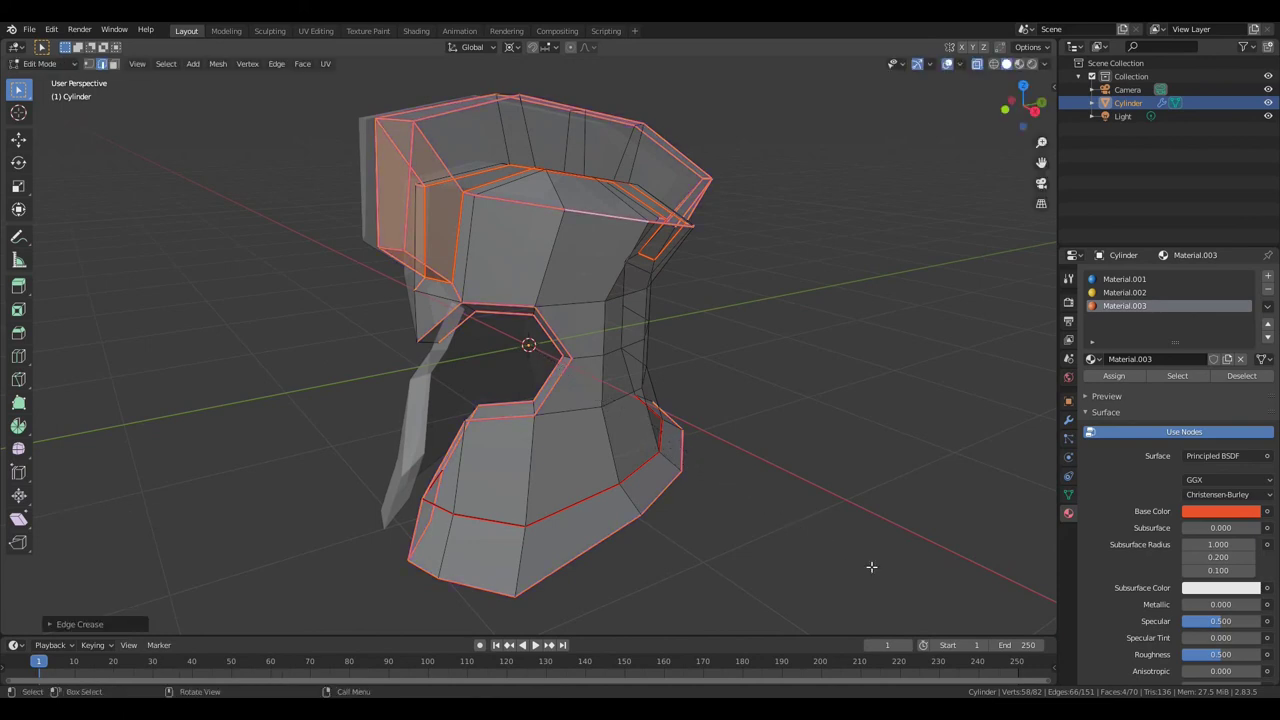
# In Object Mode, add a Subdivision Surface modifier to the helmet
pyautogui.press('Tab')
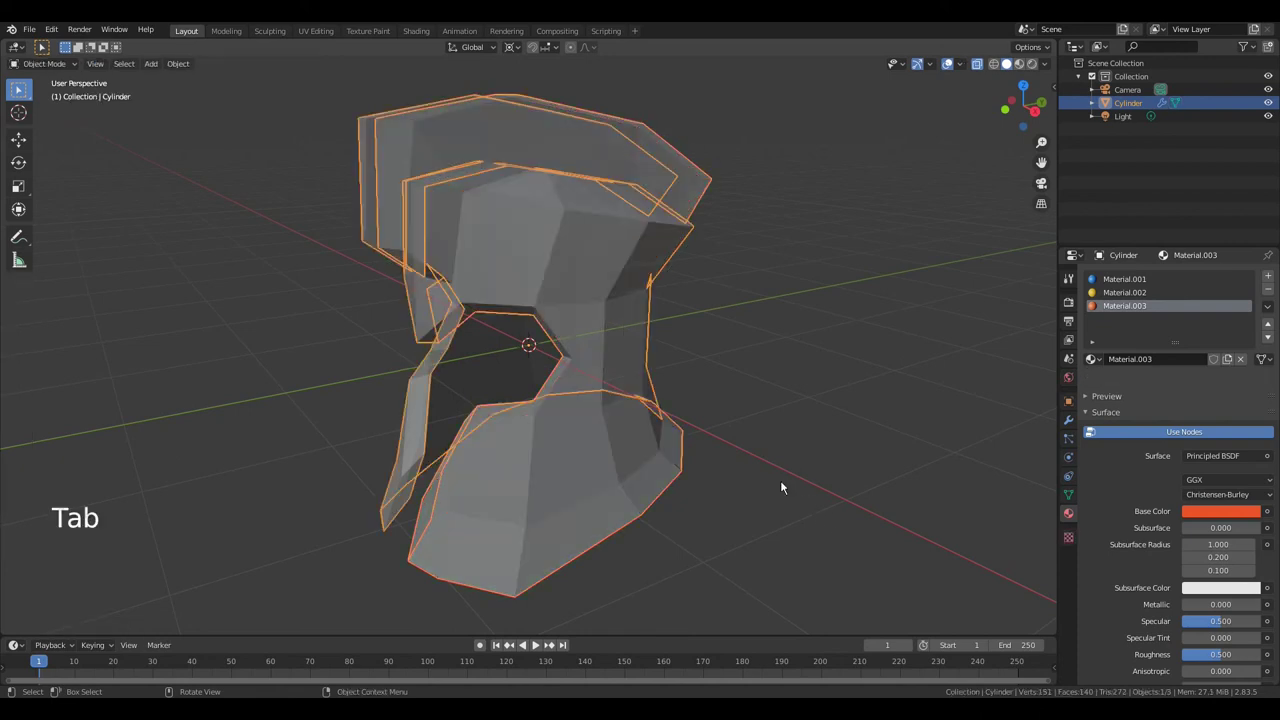
pyautogui.click(1065, 420)
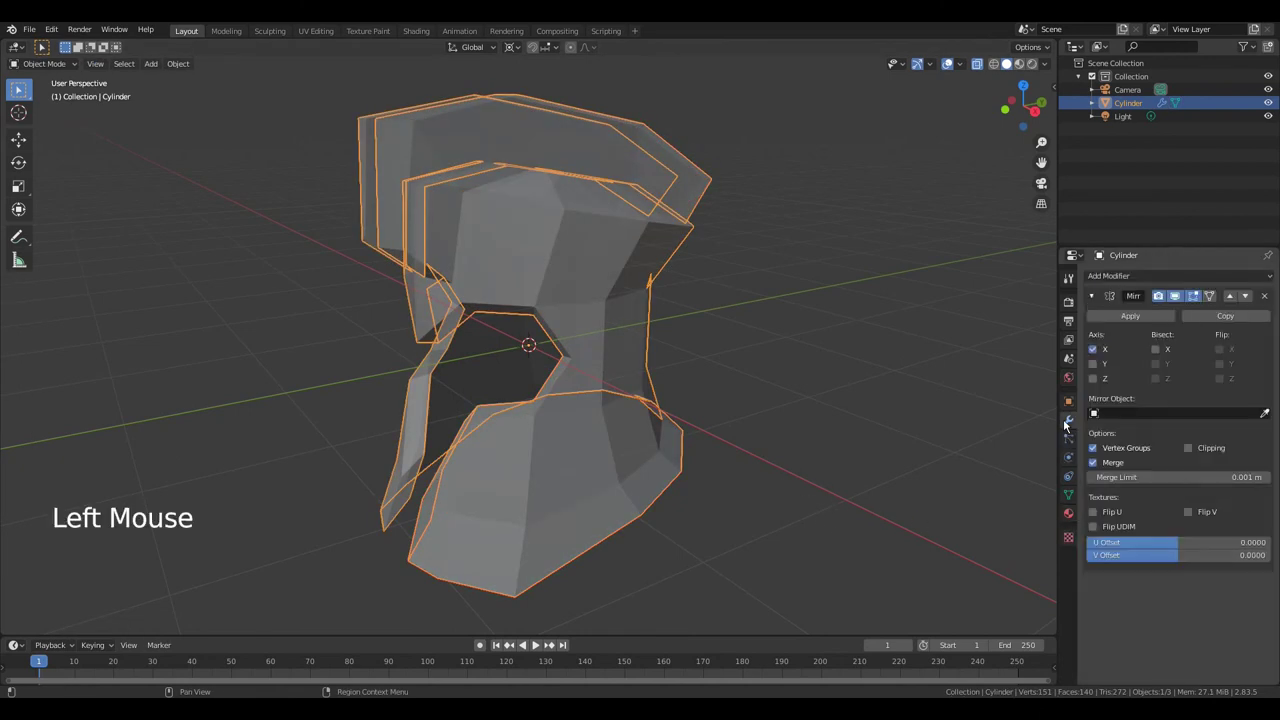
pyautogui.click(1138, 275)
pyautogui.click(1024, 497)
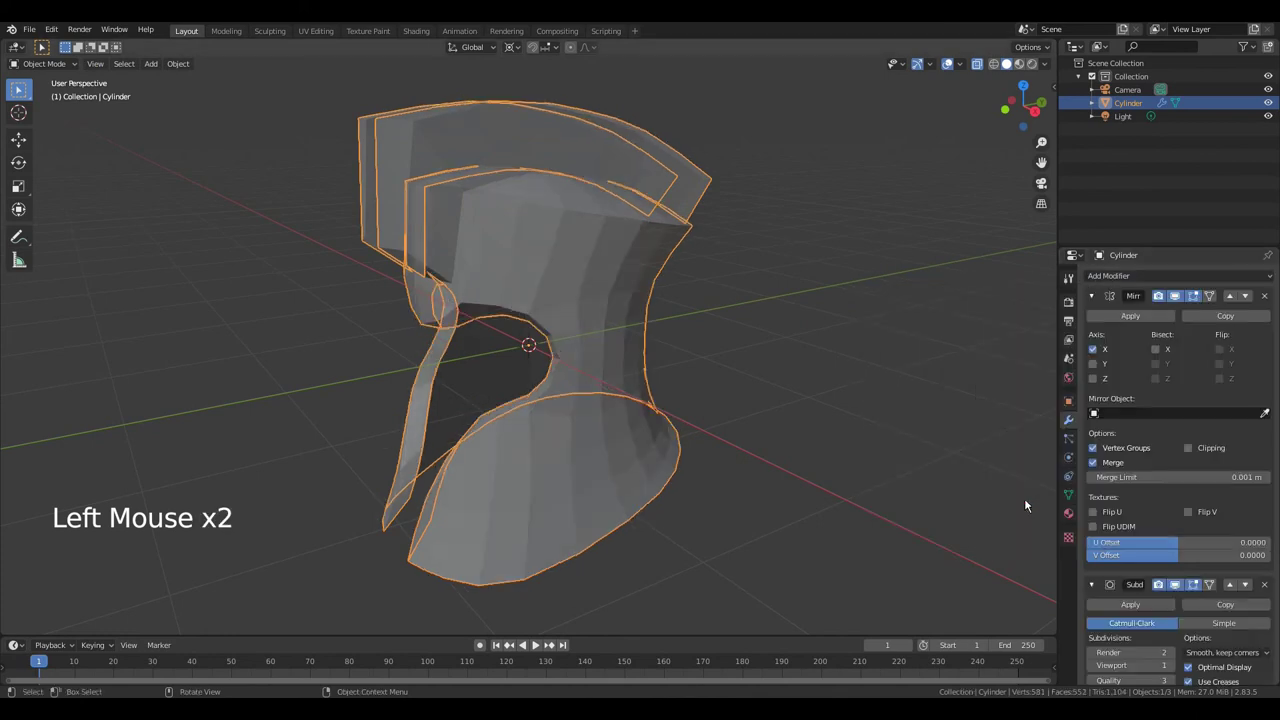
# Preview the smoothed helmet's blue, yellow and orange materials in Rendered viewport shading
pyautogui.scroll(-3, 616, 429)
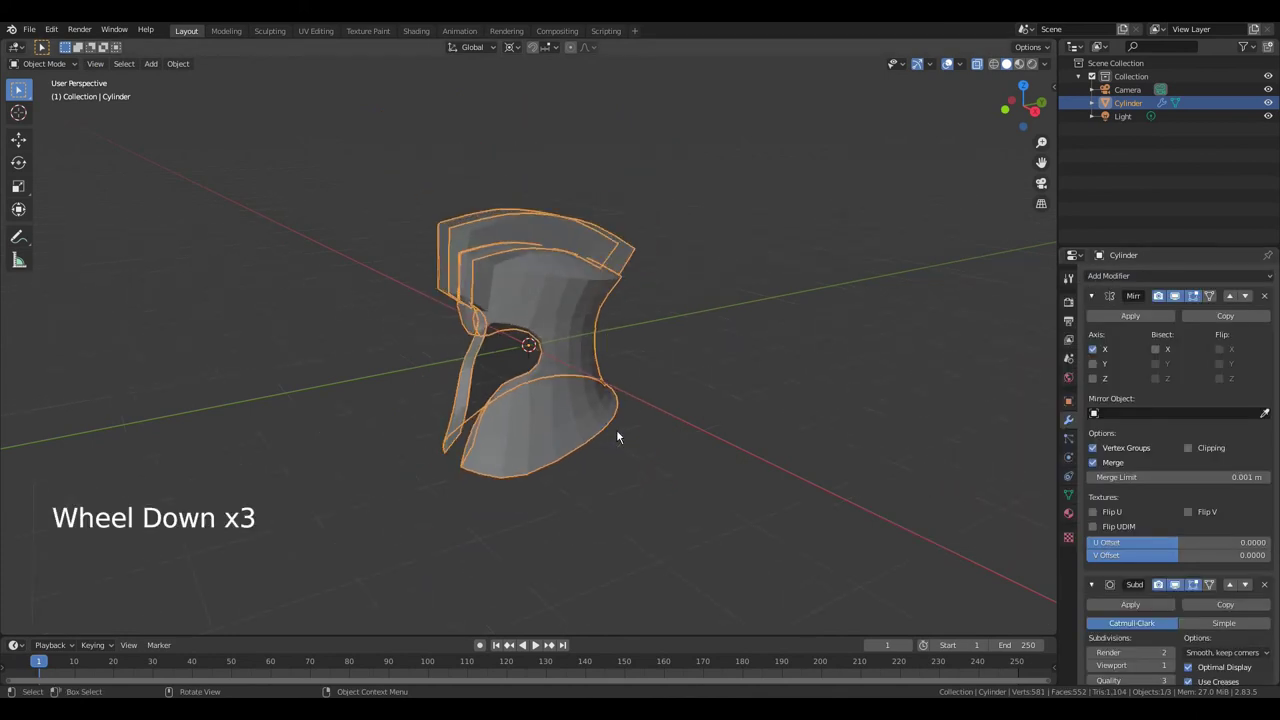
pyautogui.moveTo(616, 429)
pyautogui.mouseDown(button='middle')
pyautogui.moveTo(637, 441)
pyautogui.moveTo(690, 420)
pyautogui.mouseUp(button='middle')
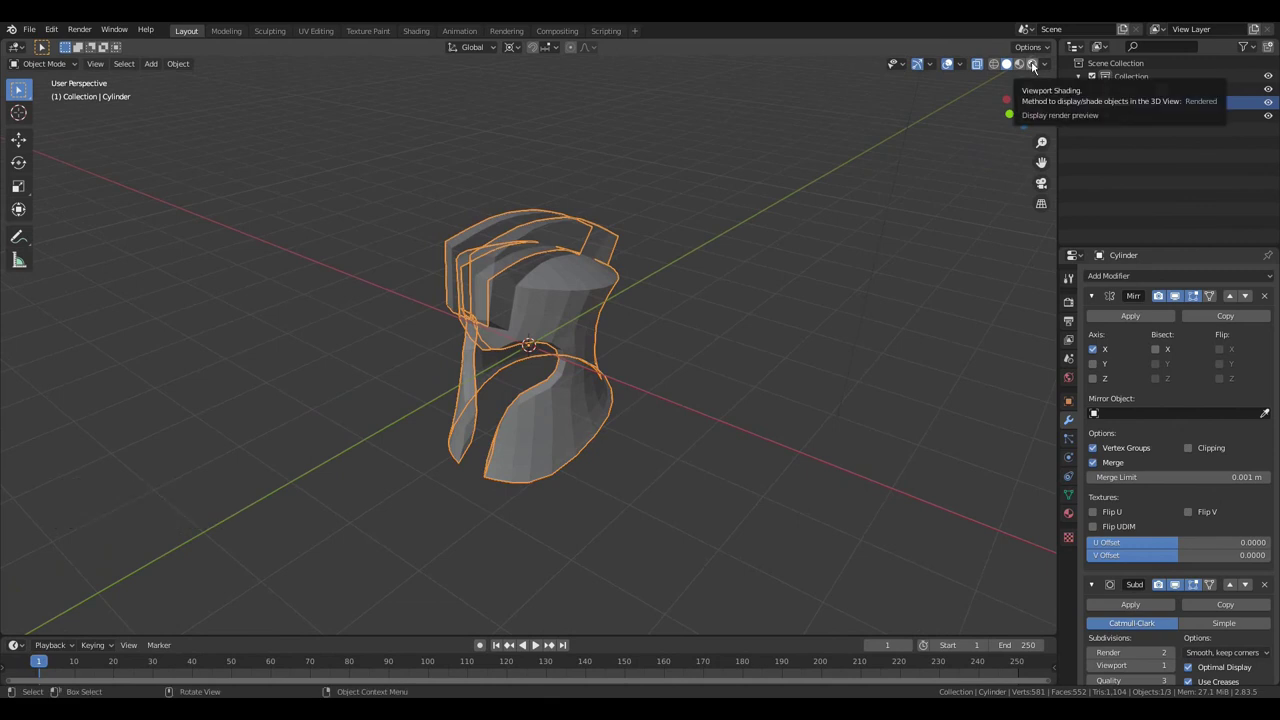
pyautogui.click(1033, 65)
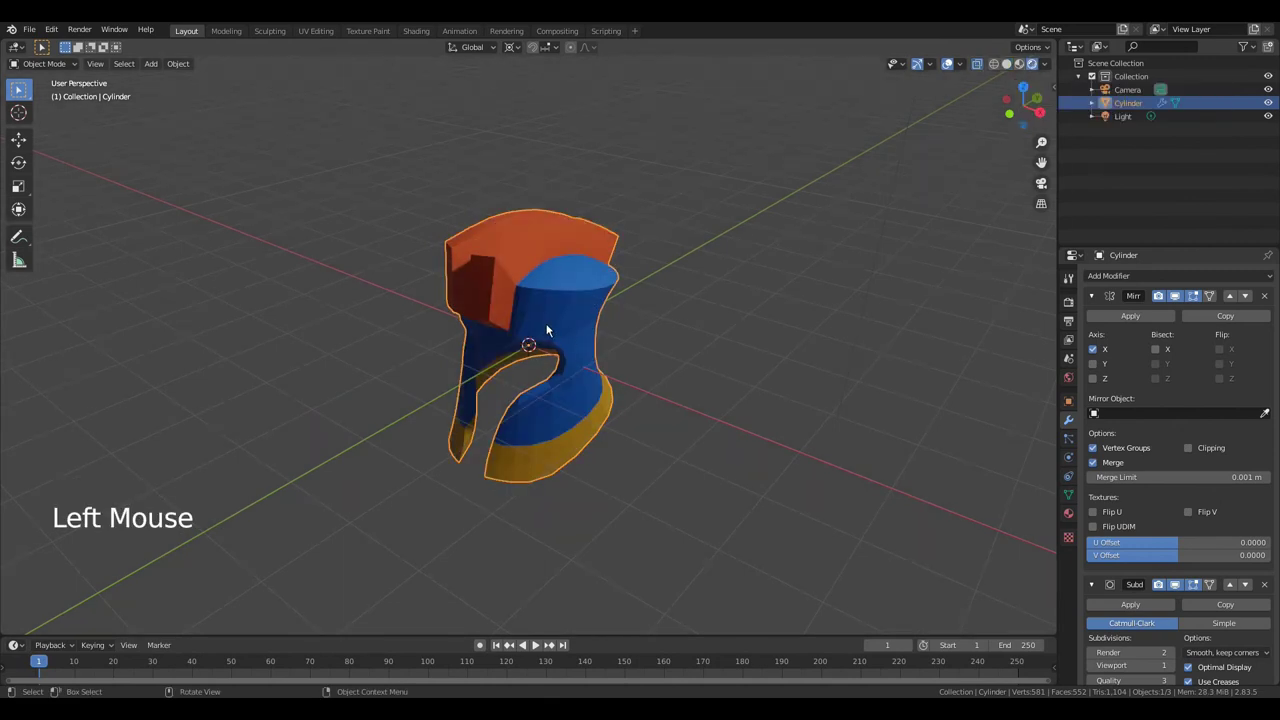